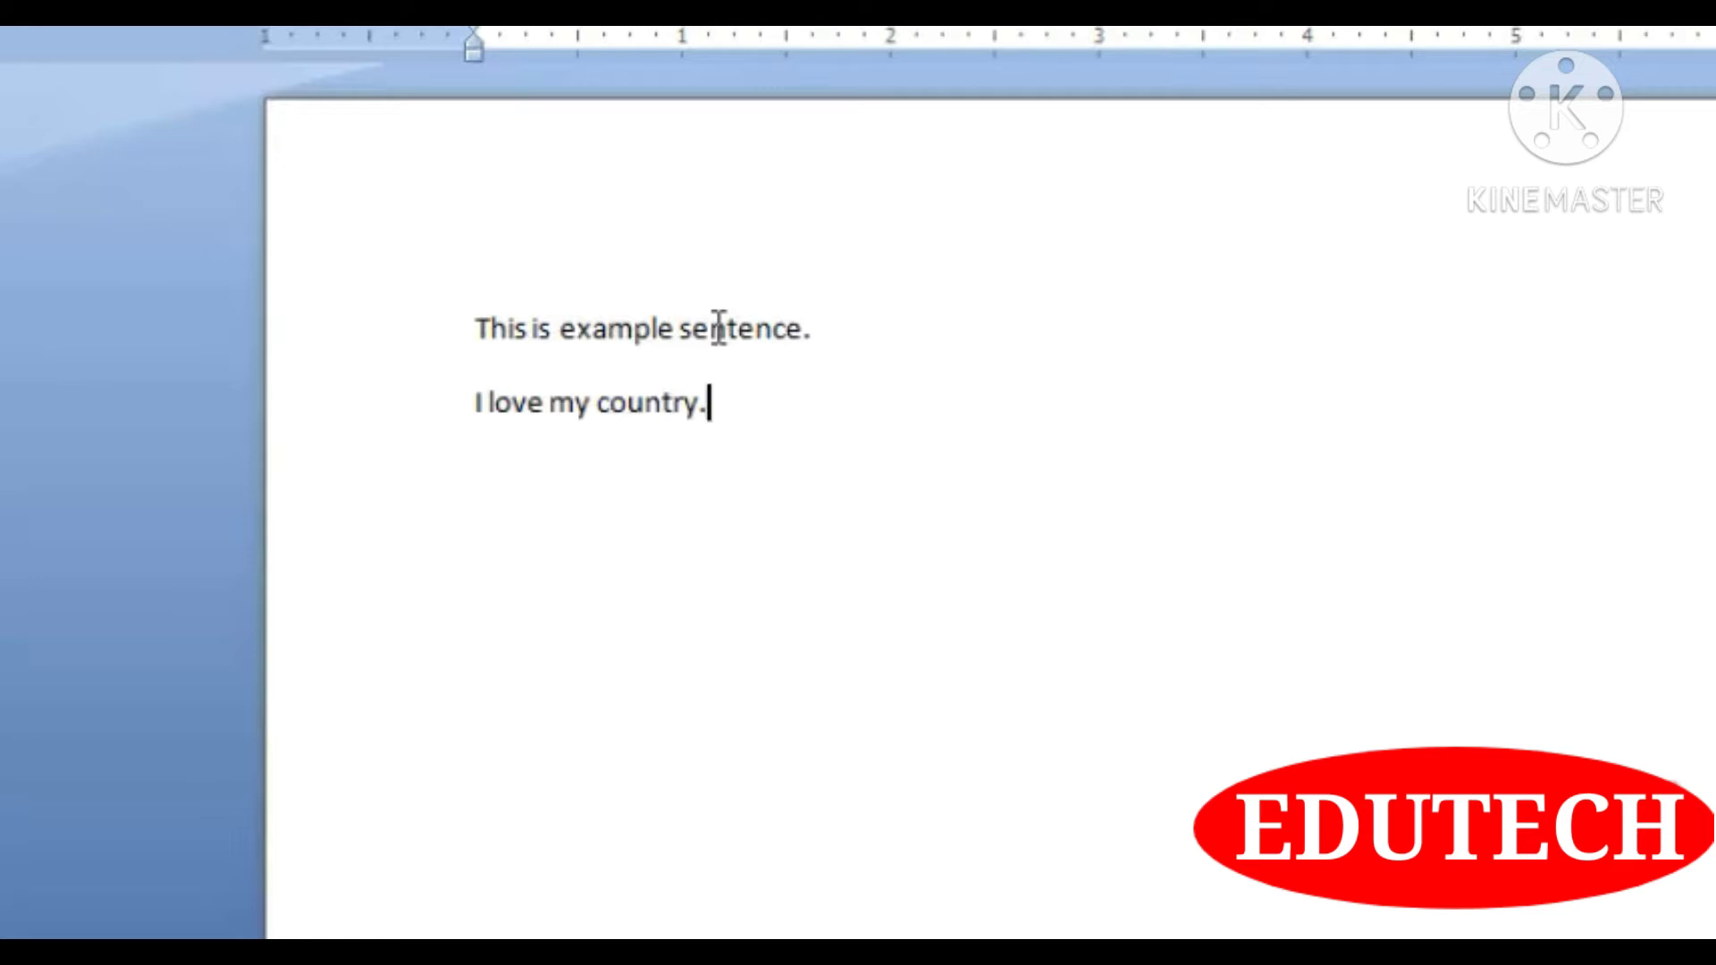
# - Change the font of the first line, "This is example sentence.", to Tahoma
pyautogui.click(860, 315)
pyautogui.moveTo(816, 325); pyautogui.dragTo(474, 327)
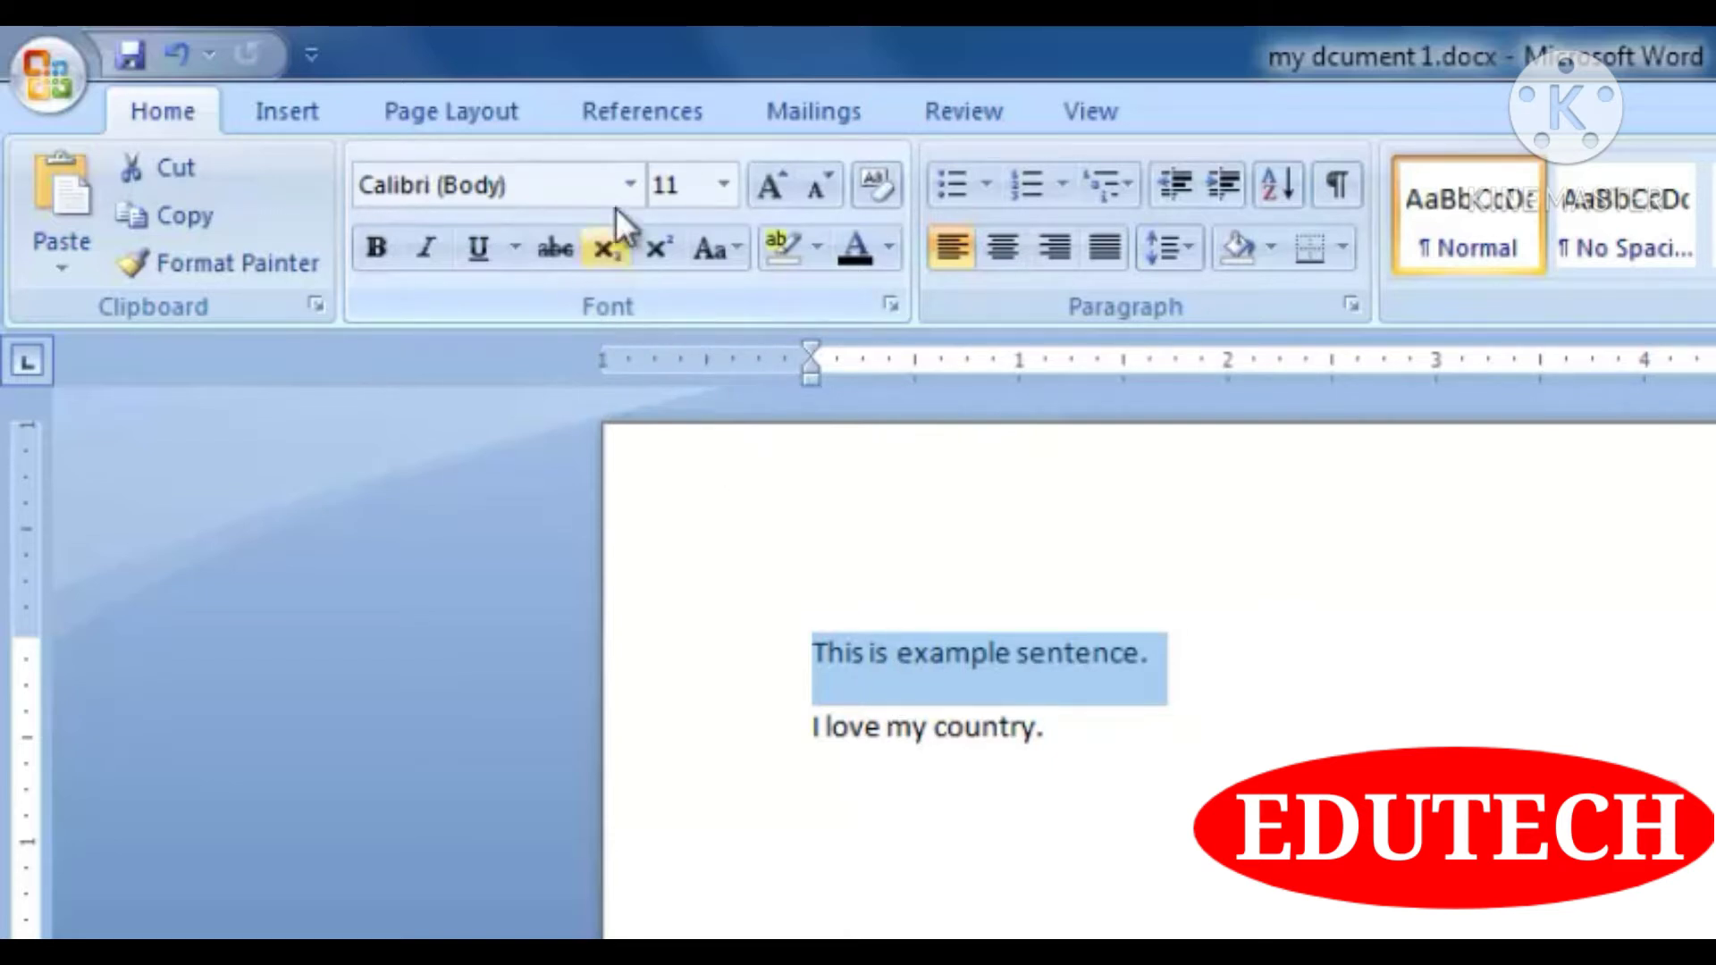
pyautogui.click(633, 185)
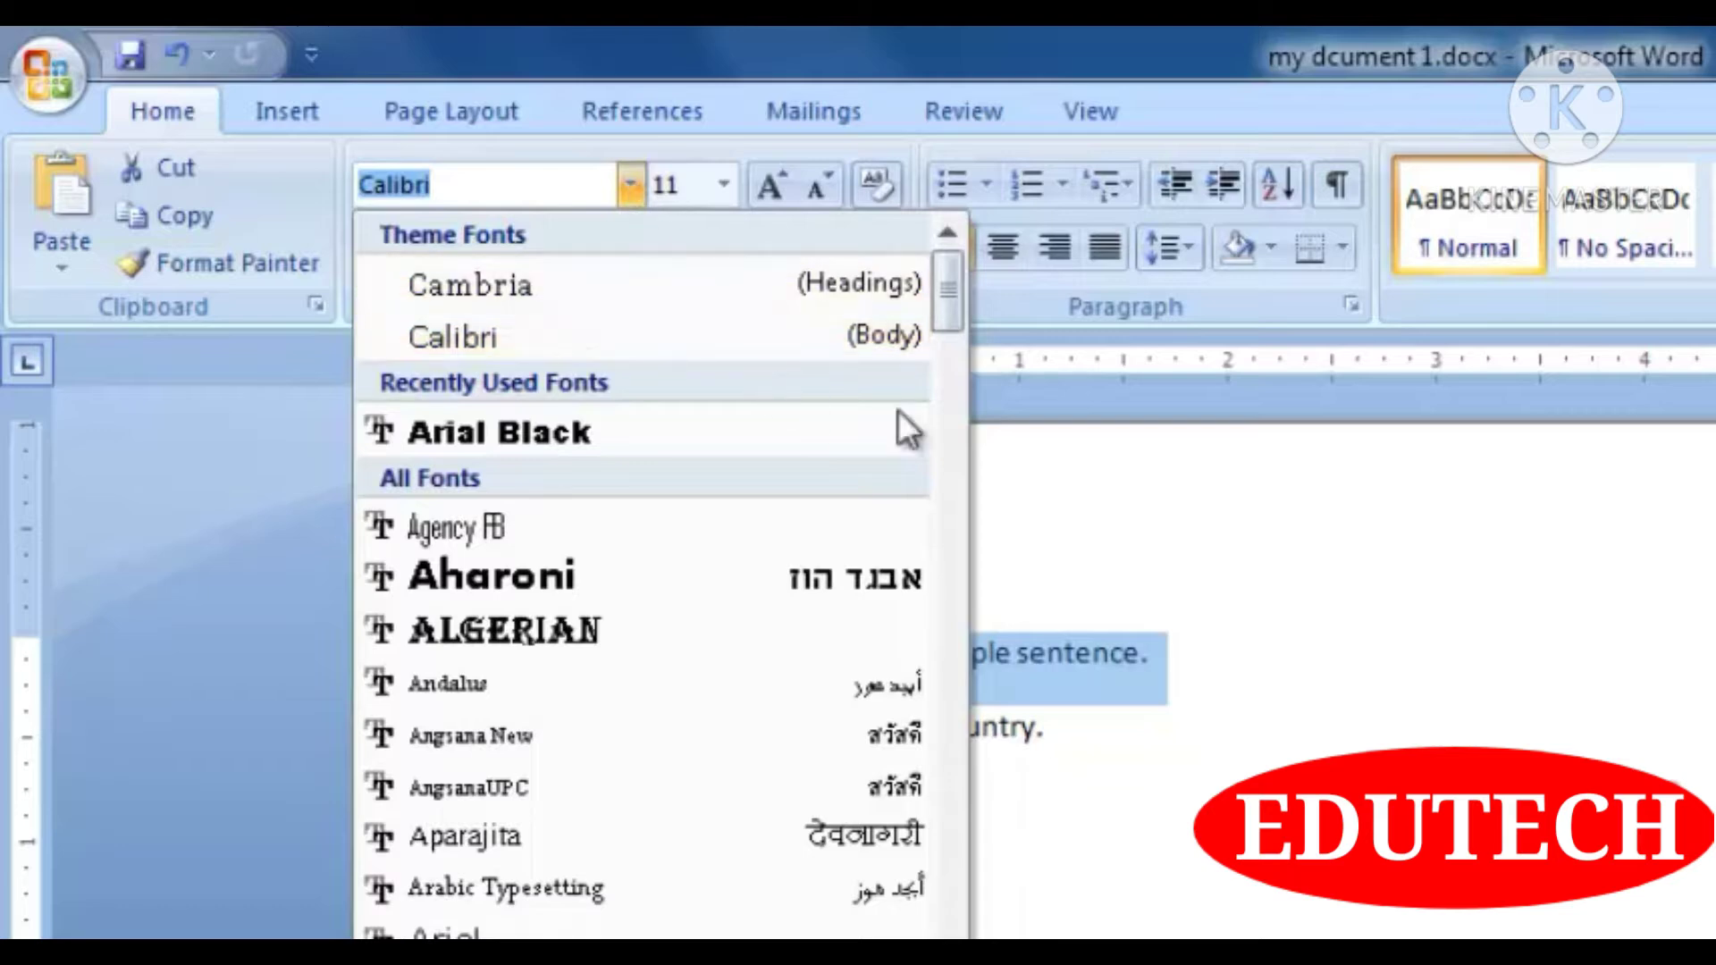
pyautogui.moveTo(945, 290); pyautogui.dragTo(952, 842)
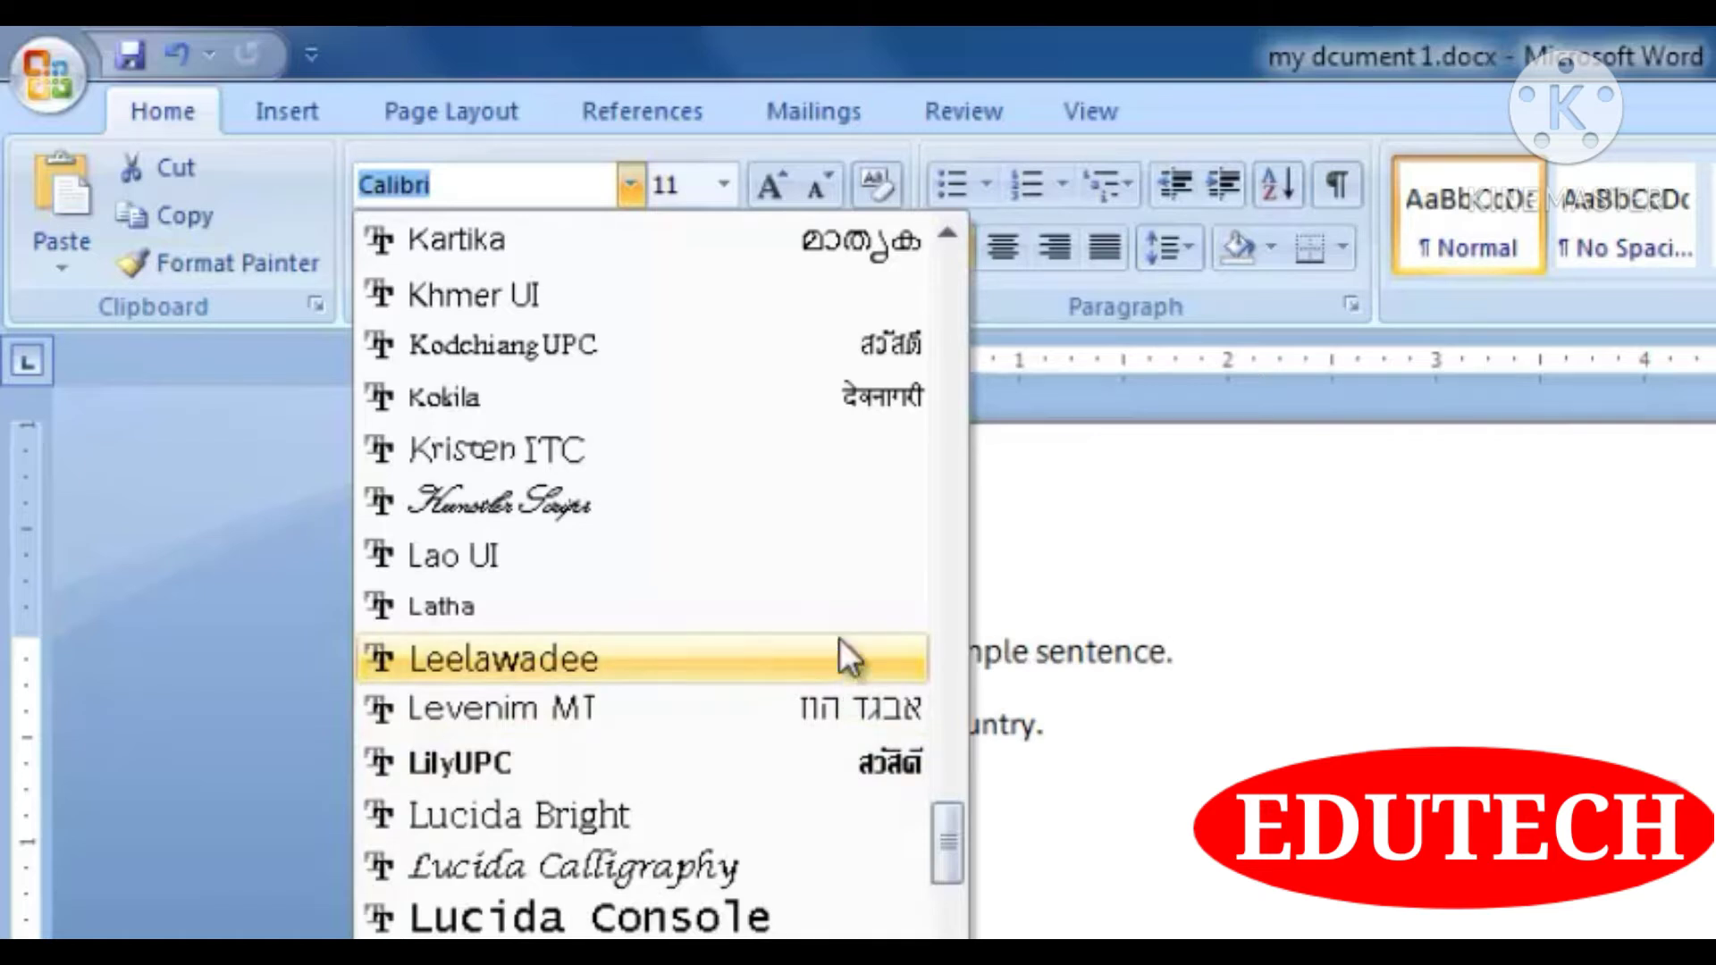
pyautogui.scroll(-1, 839, 608)
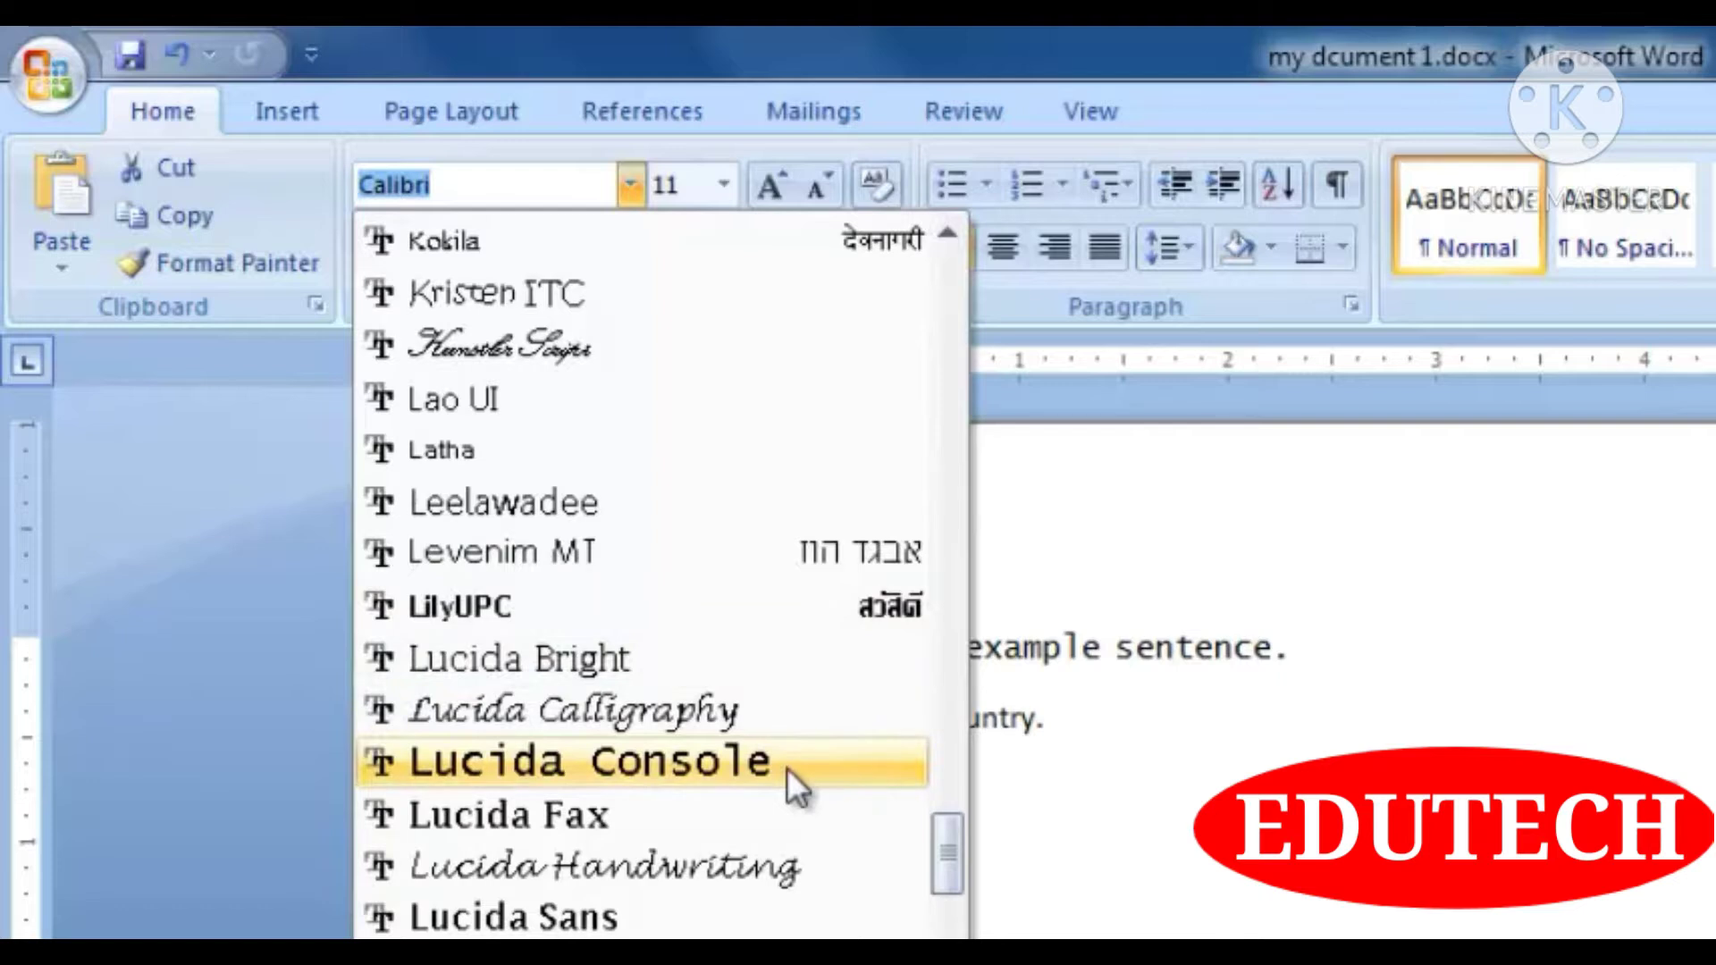
pyautogui.scroll(-1, 787, 767)
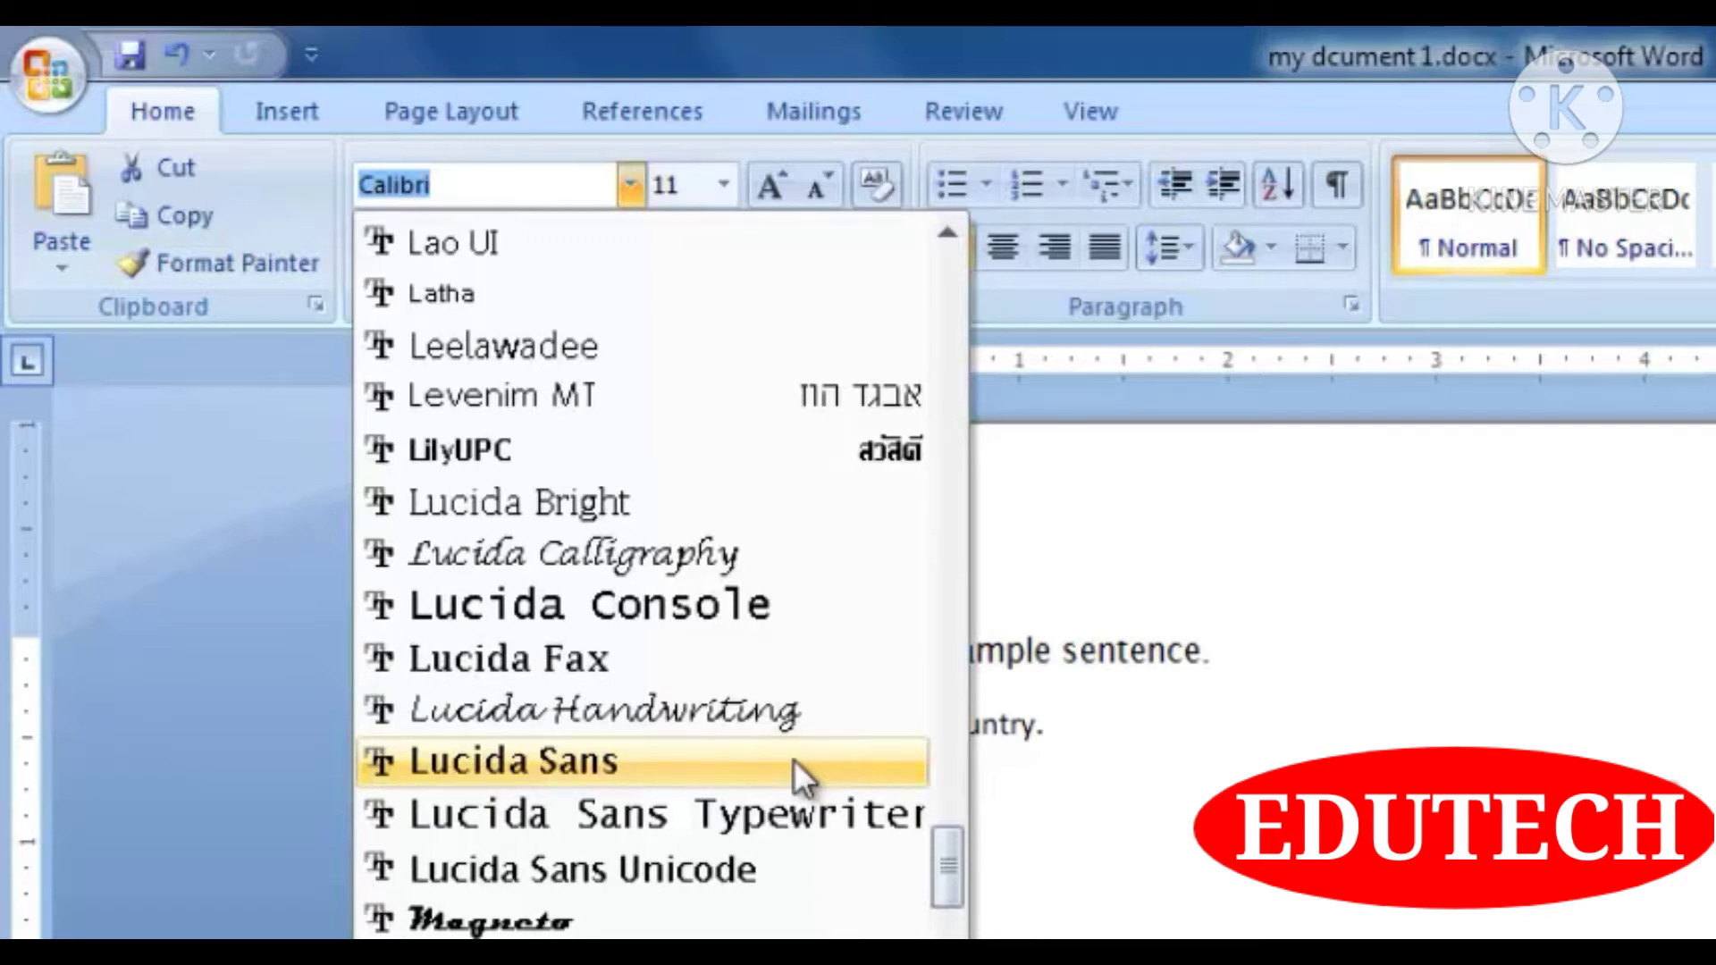
pyautogui.scroll(-1, 795, 761)
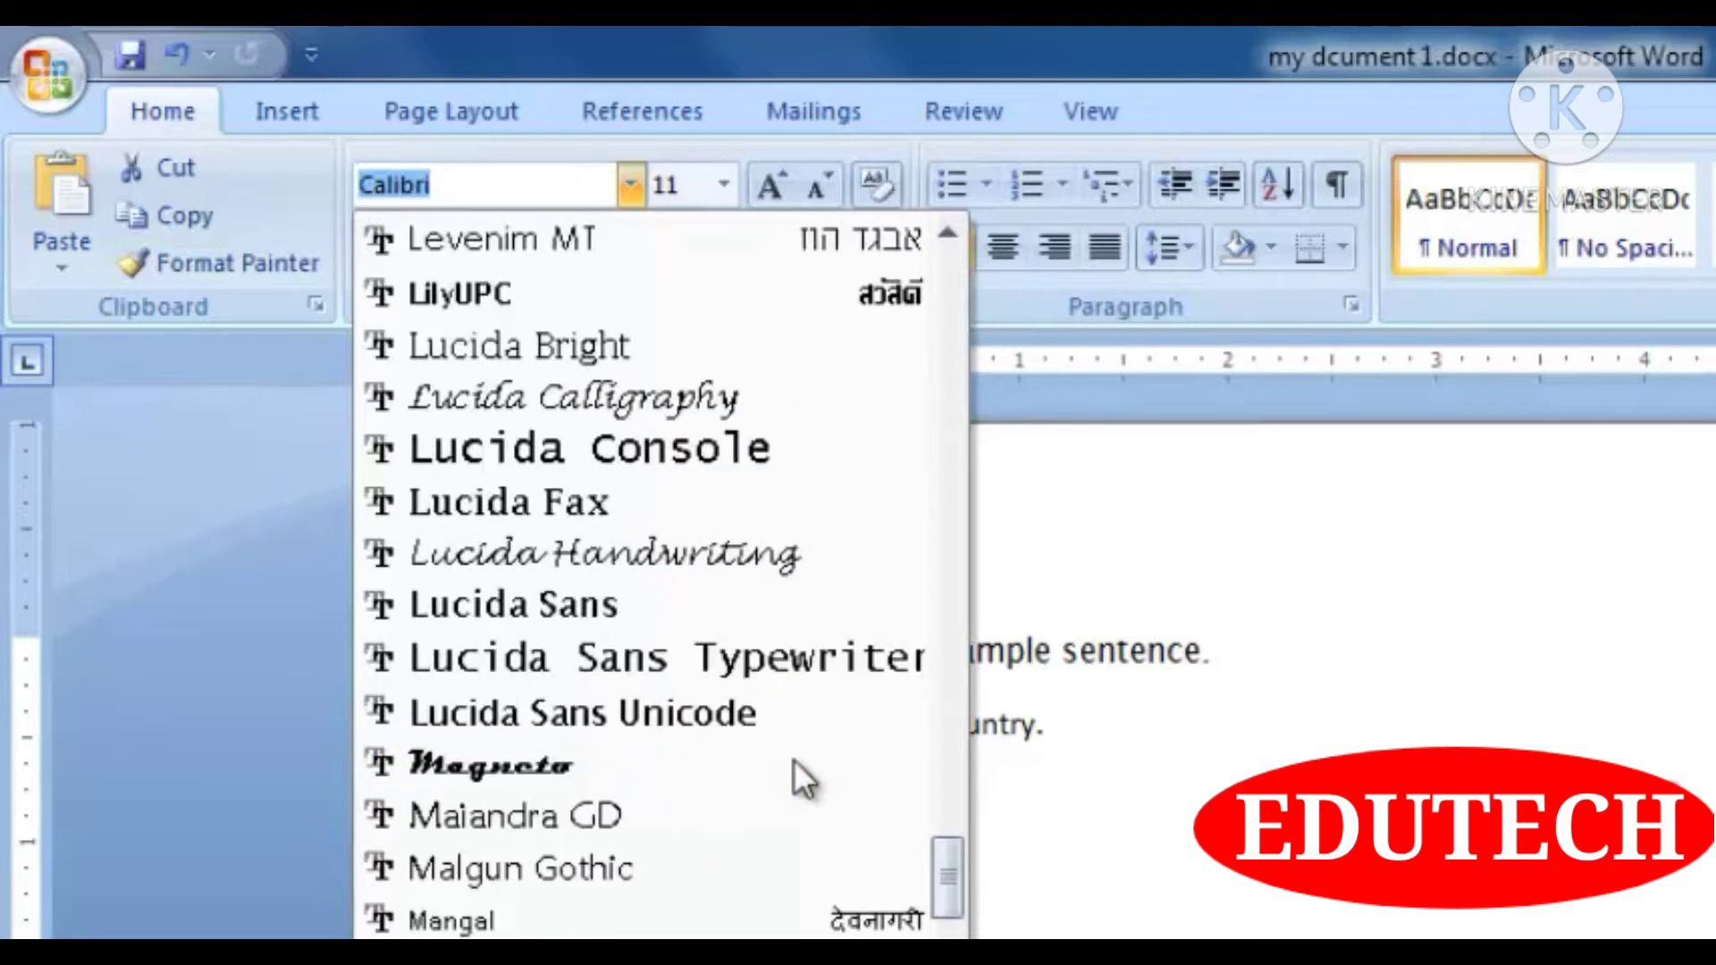
pyautogui.scroll(-1, 801, 748)
pyautogui.scroll(-2, 800, 748)
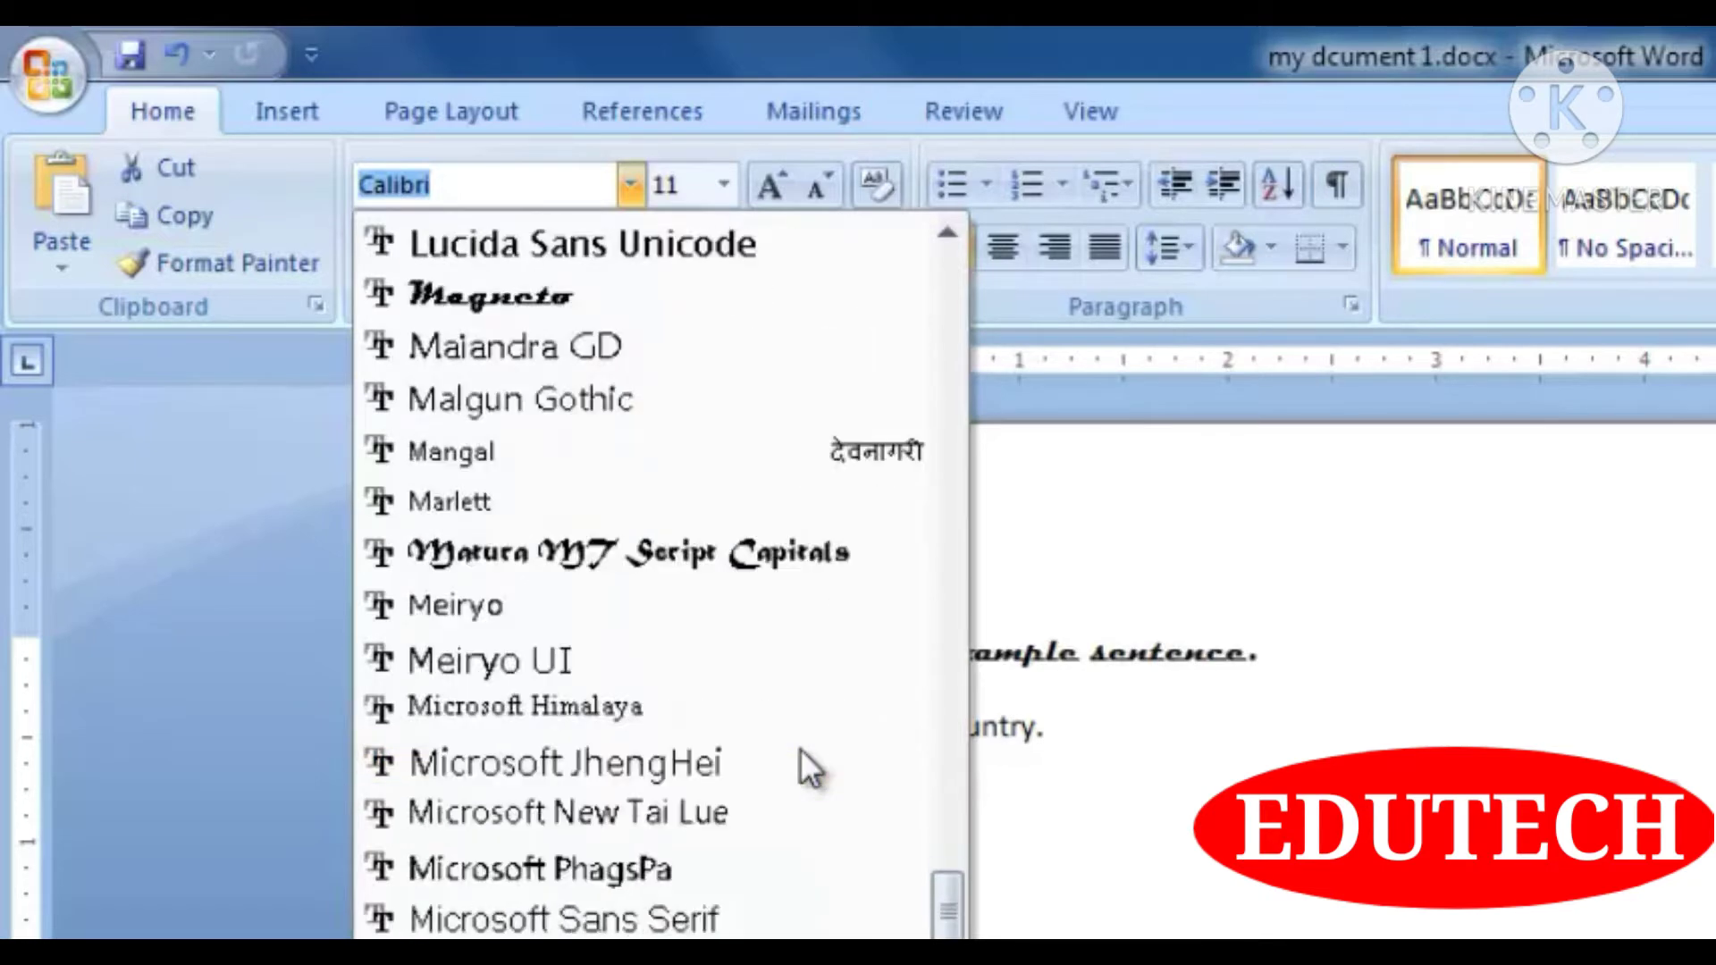
pyautogui.scroll(-6, 800, 749)
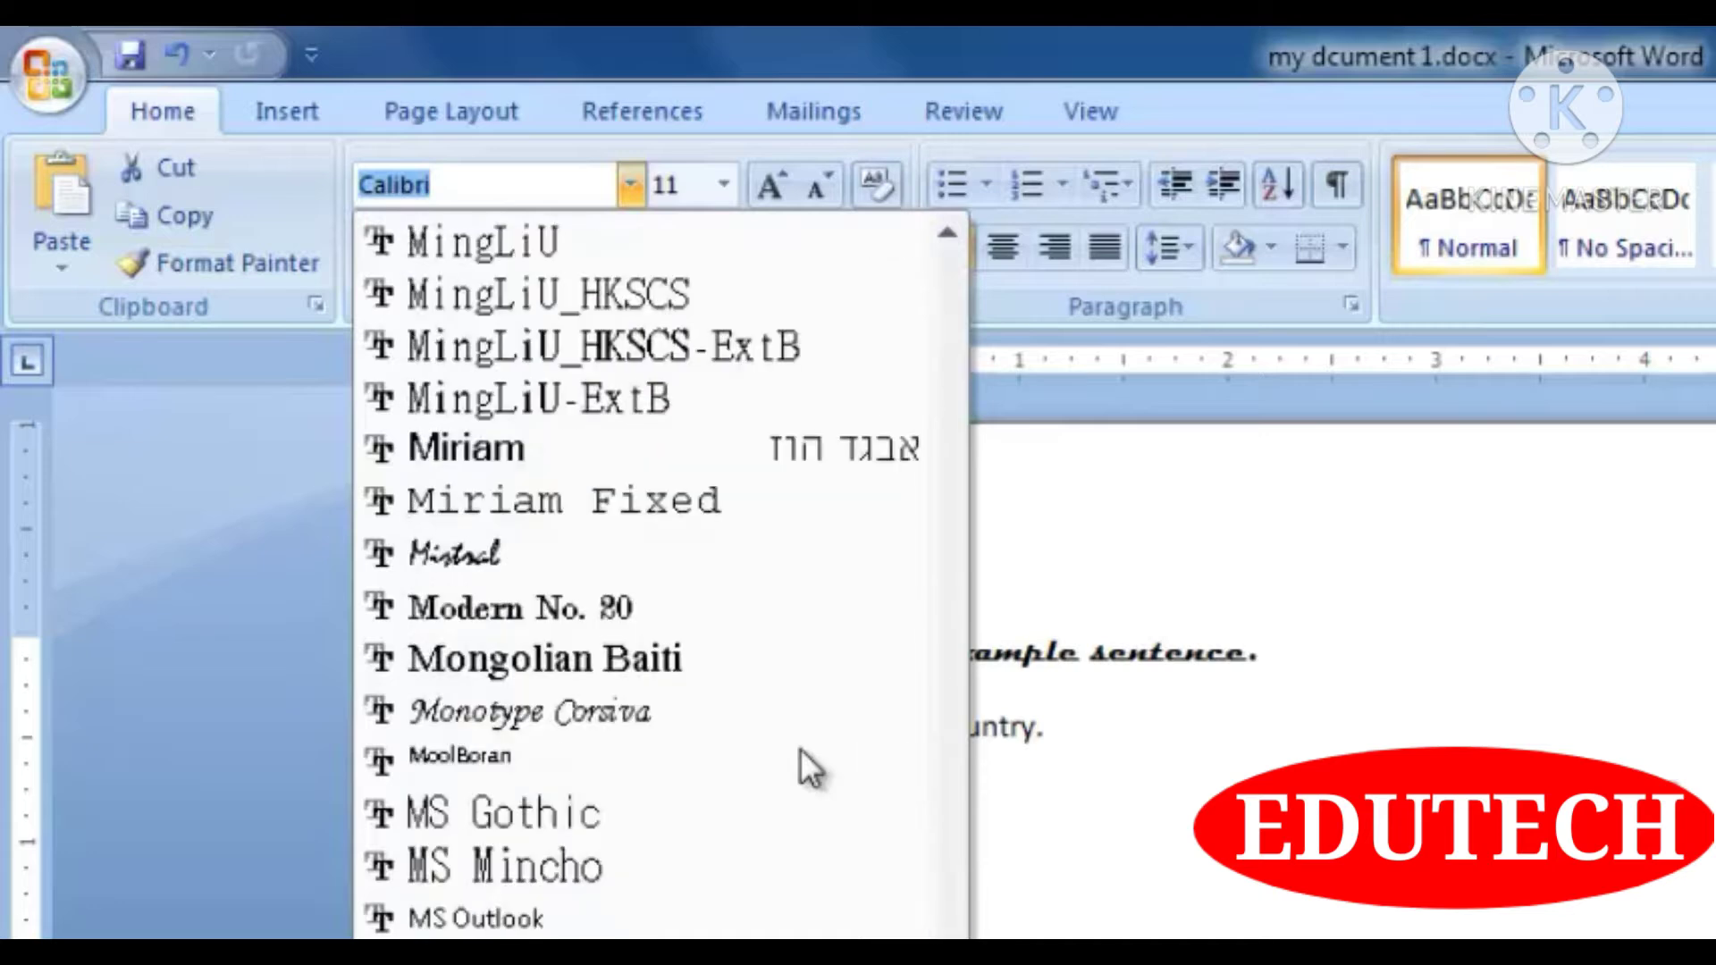
pyautogui.scroll(-1, 800, 747)
pyautogui.scroll(-1, 778, 746)
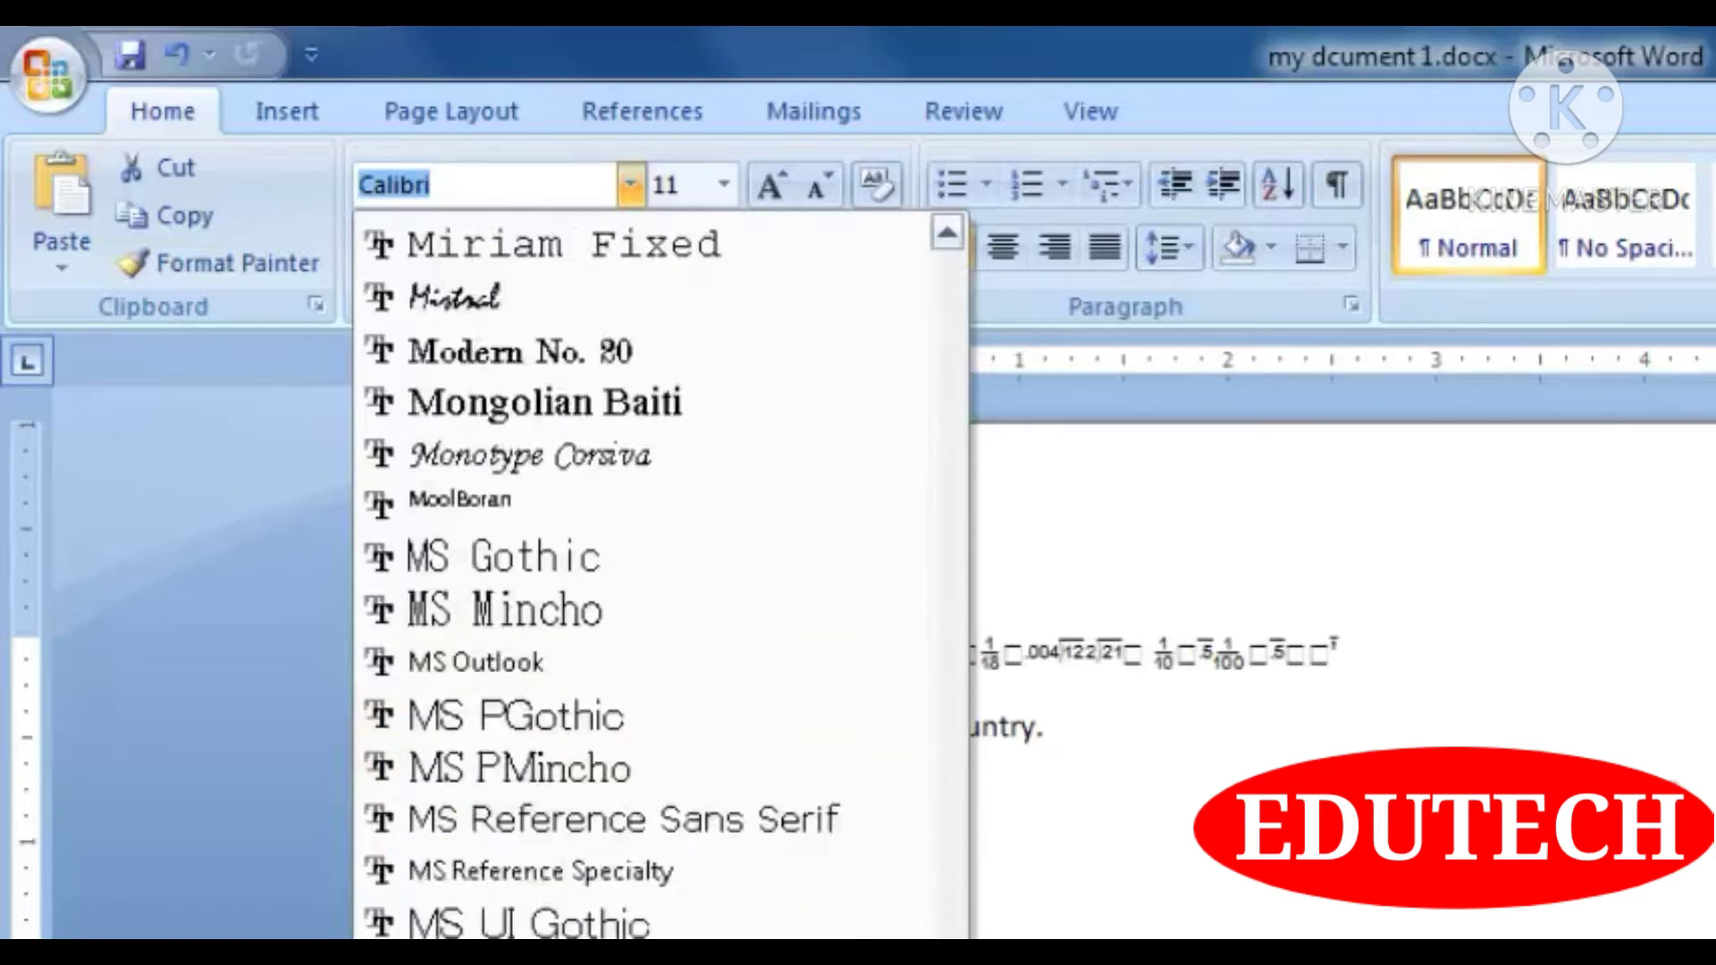
pyautogui.scroll(-15, 800, 748)
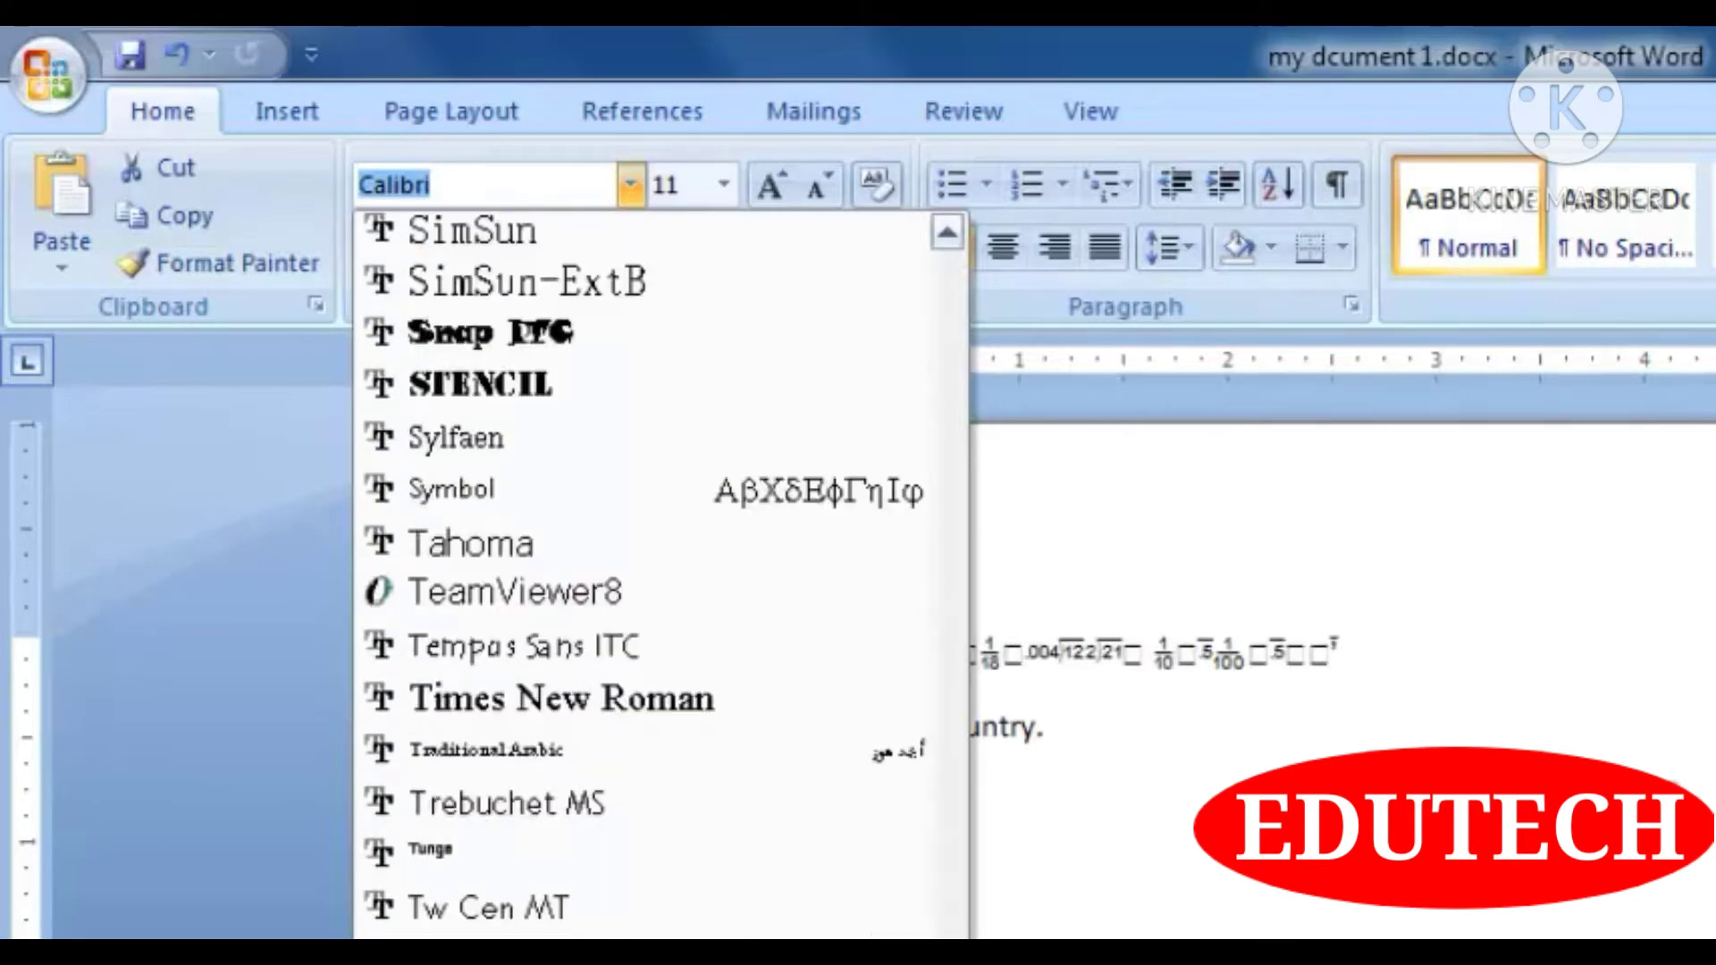
pyautogui.click(738, 538)
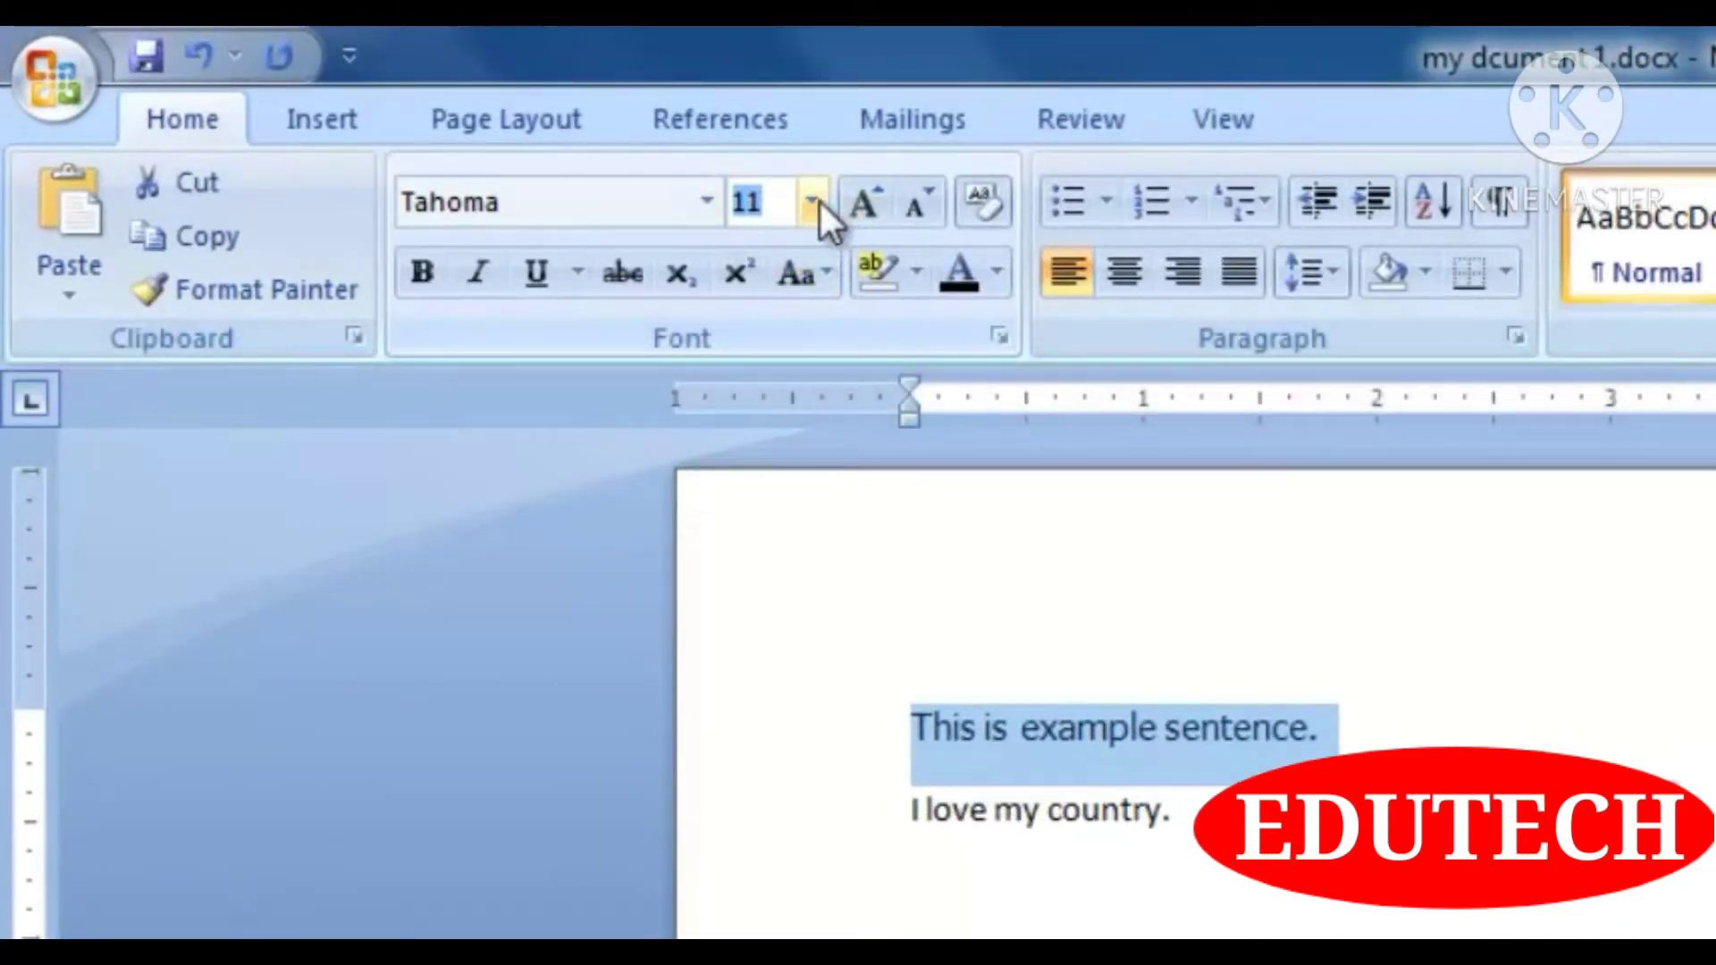
# - Set the font size of the line "This is example sentence." to 20
pyautogui.click(819, 198)
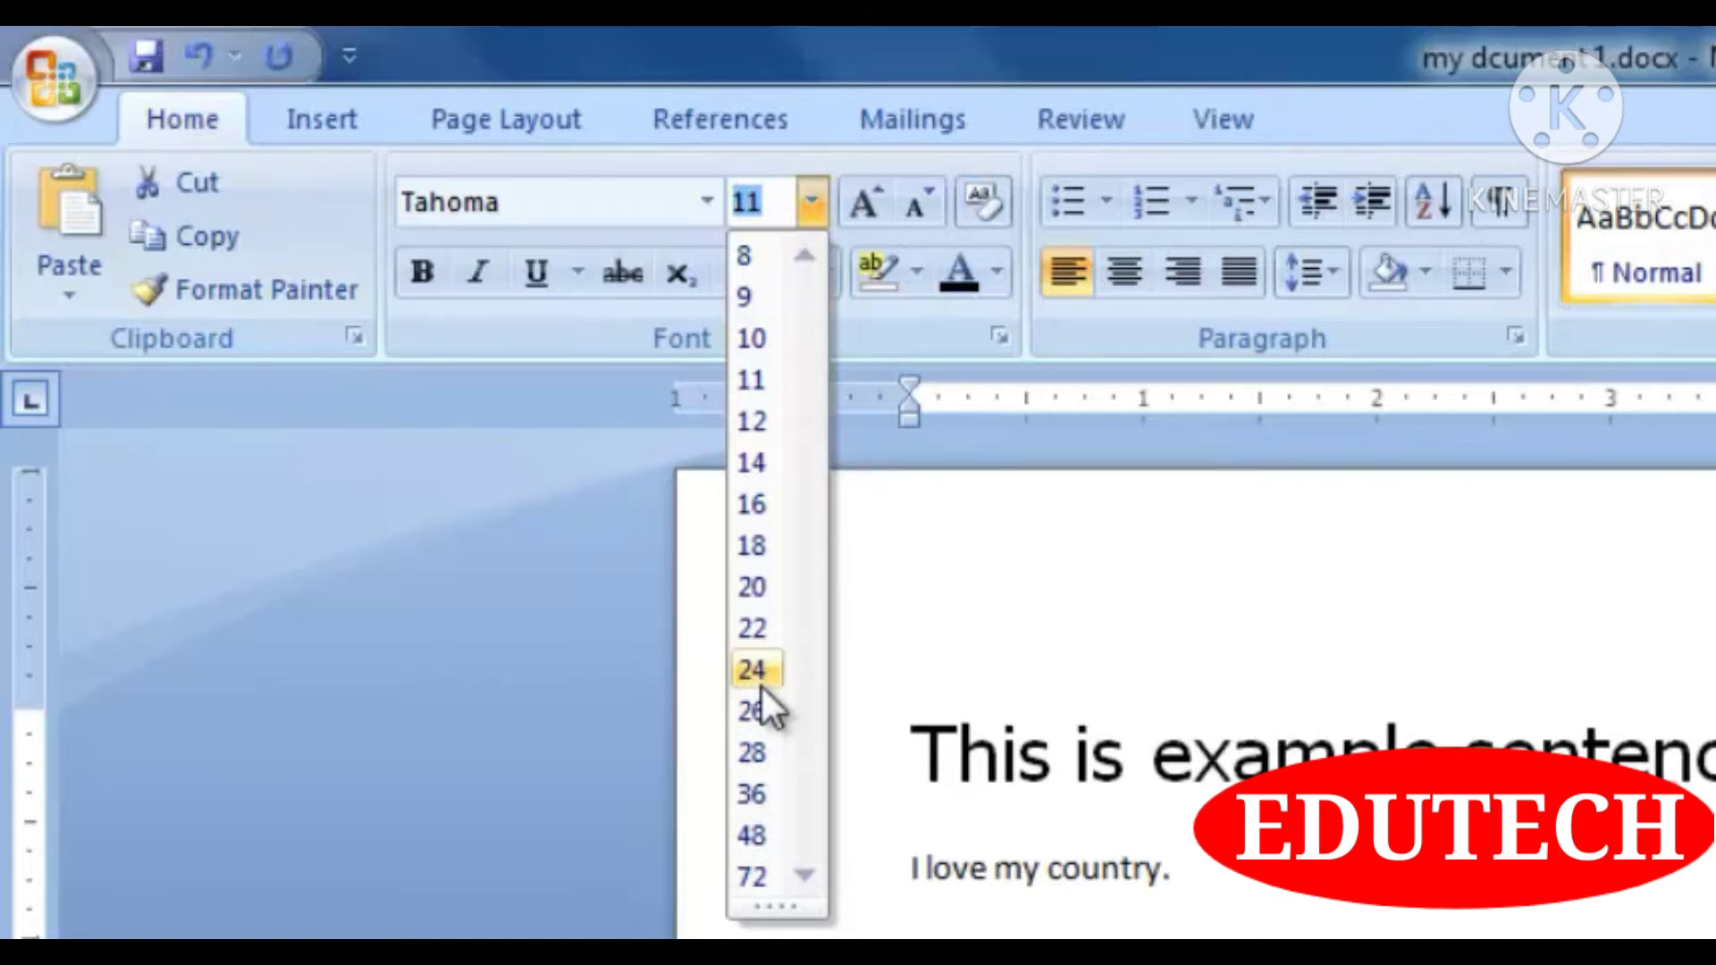
pyautogui.click(752, 587)
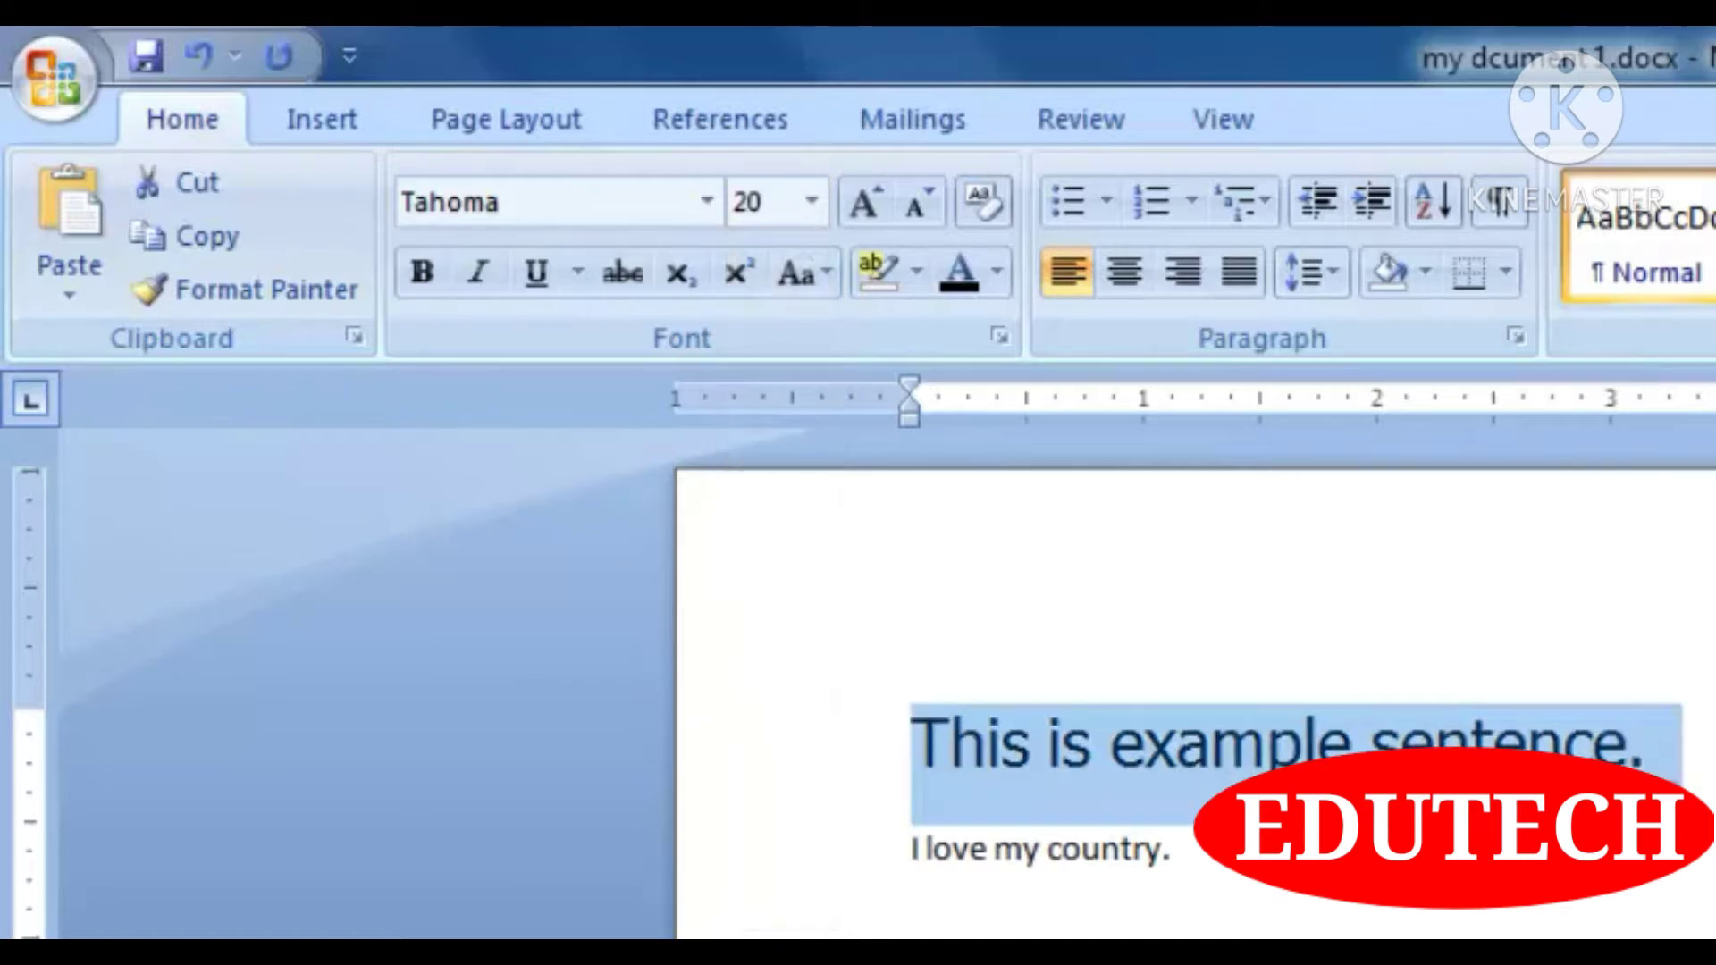
pyautogui.click(1648, 742)
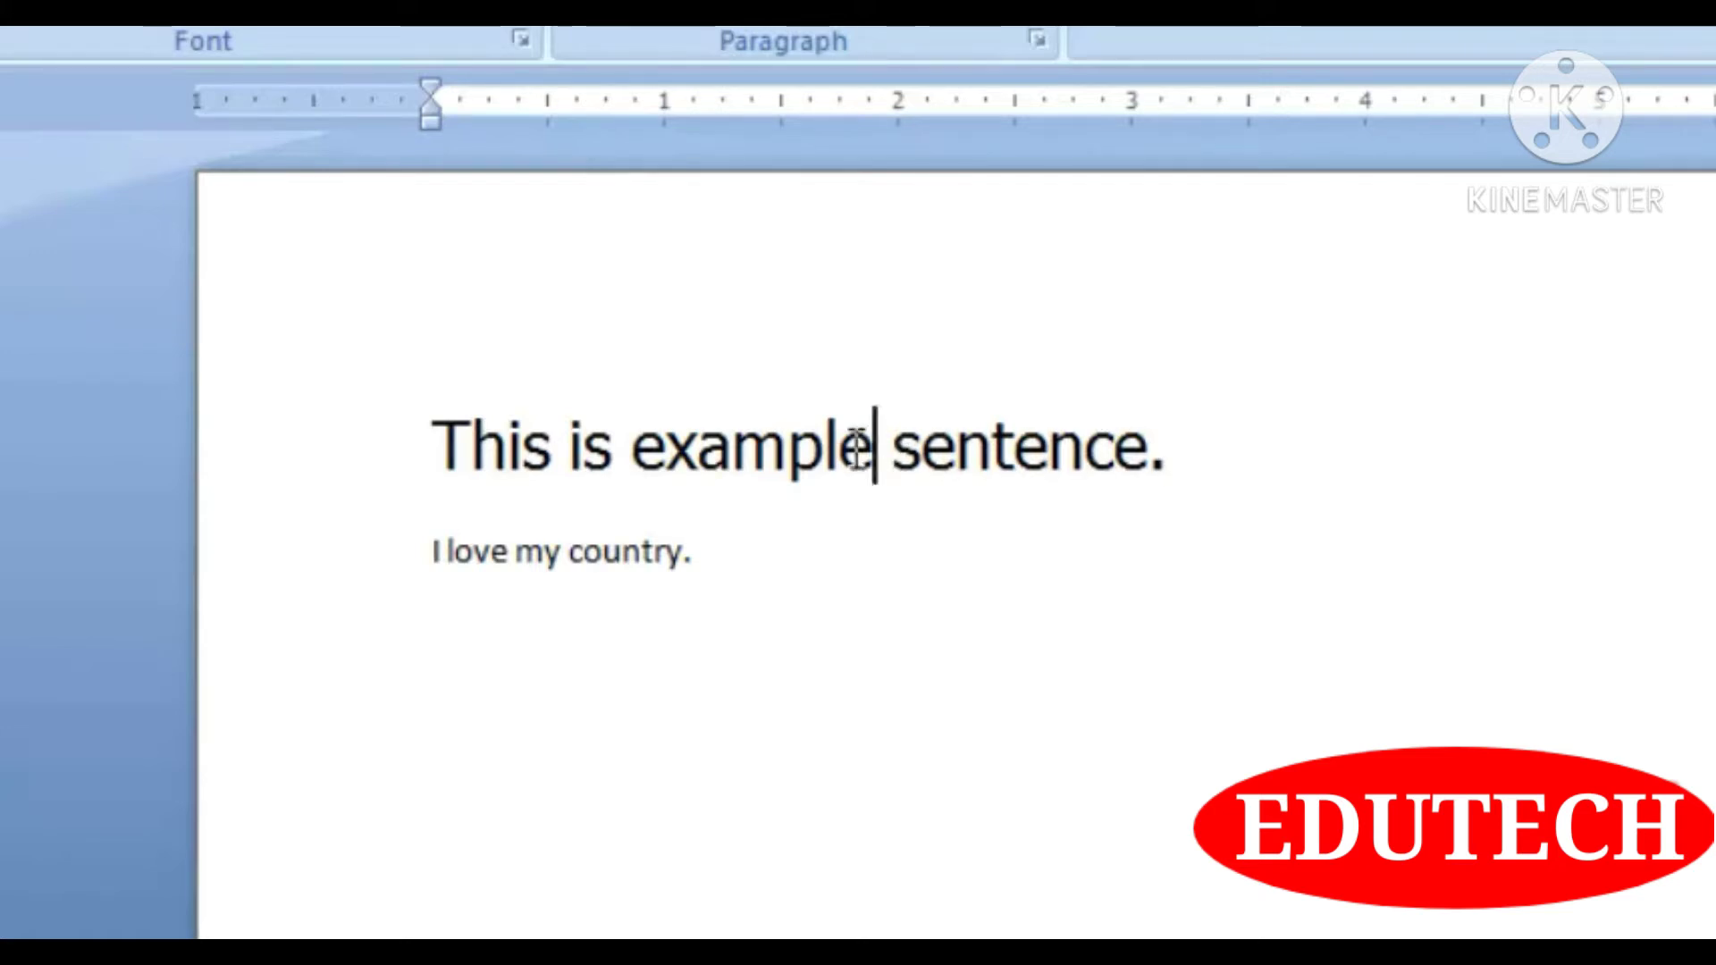
# - Make the word "example" bold and the word "sentence" italic in the first line
pyautogui.moveTo(873, 445); pyautogui.dragTo(647, 444)
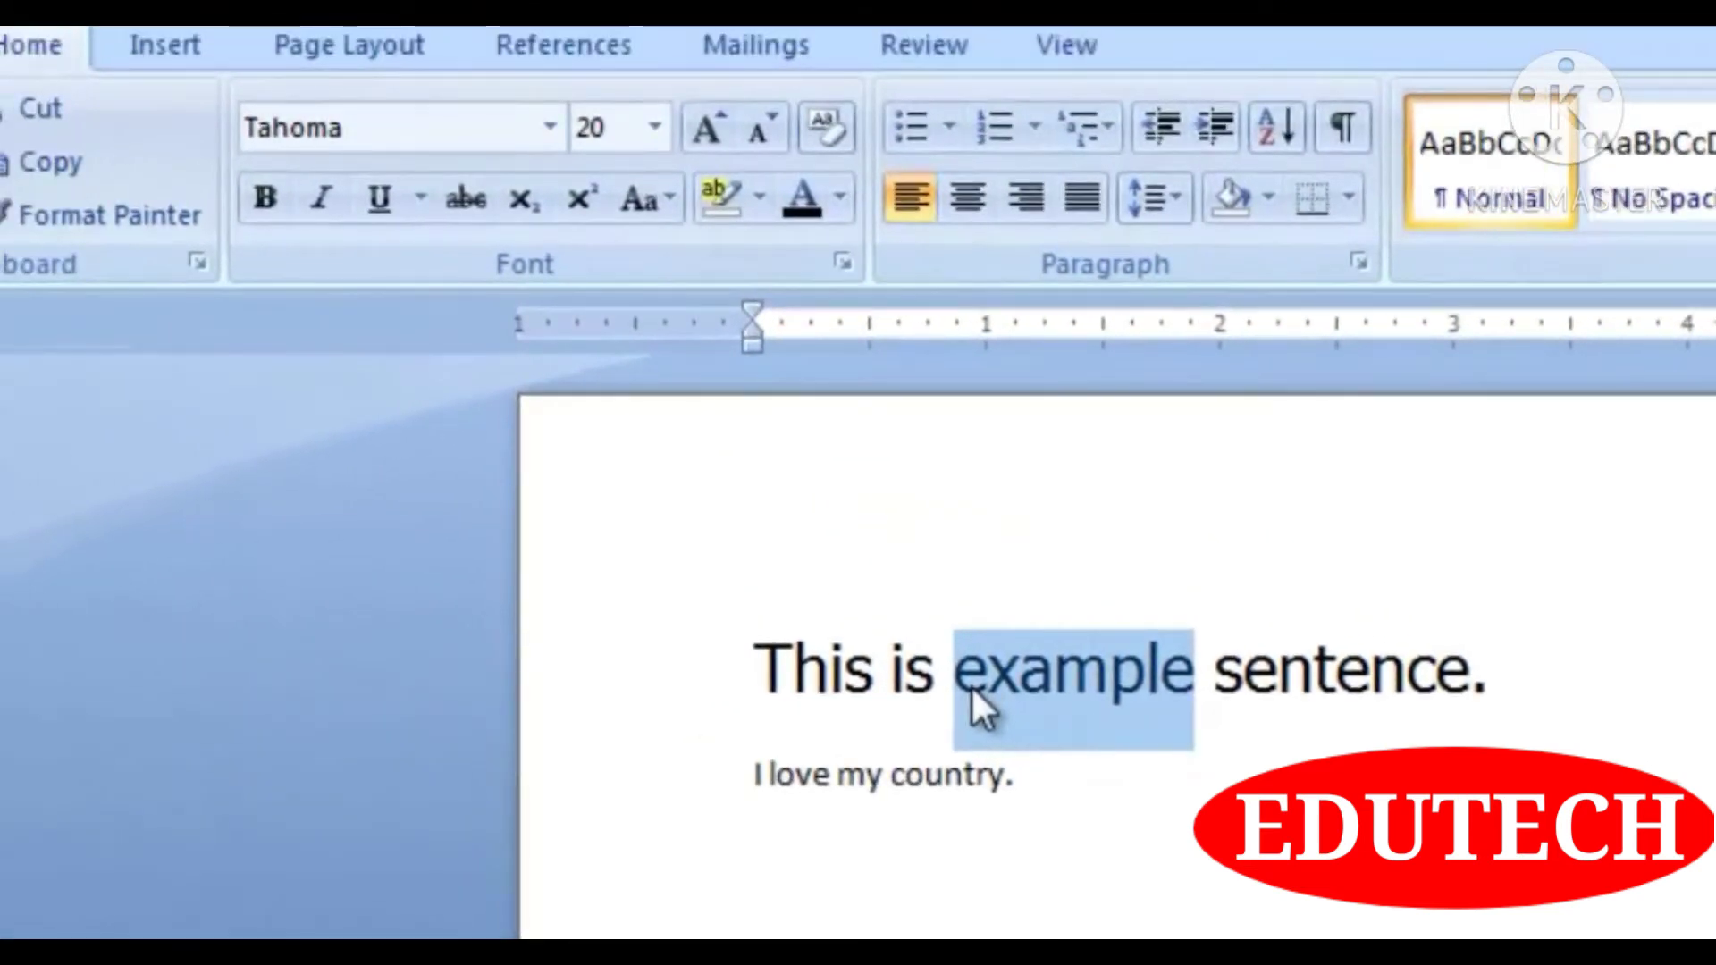
pyautogui.click(259, 219)
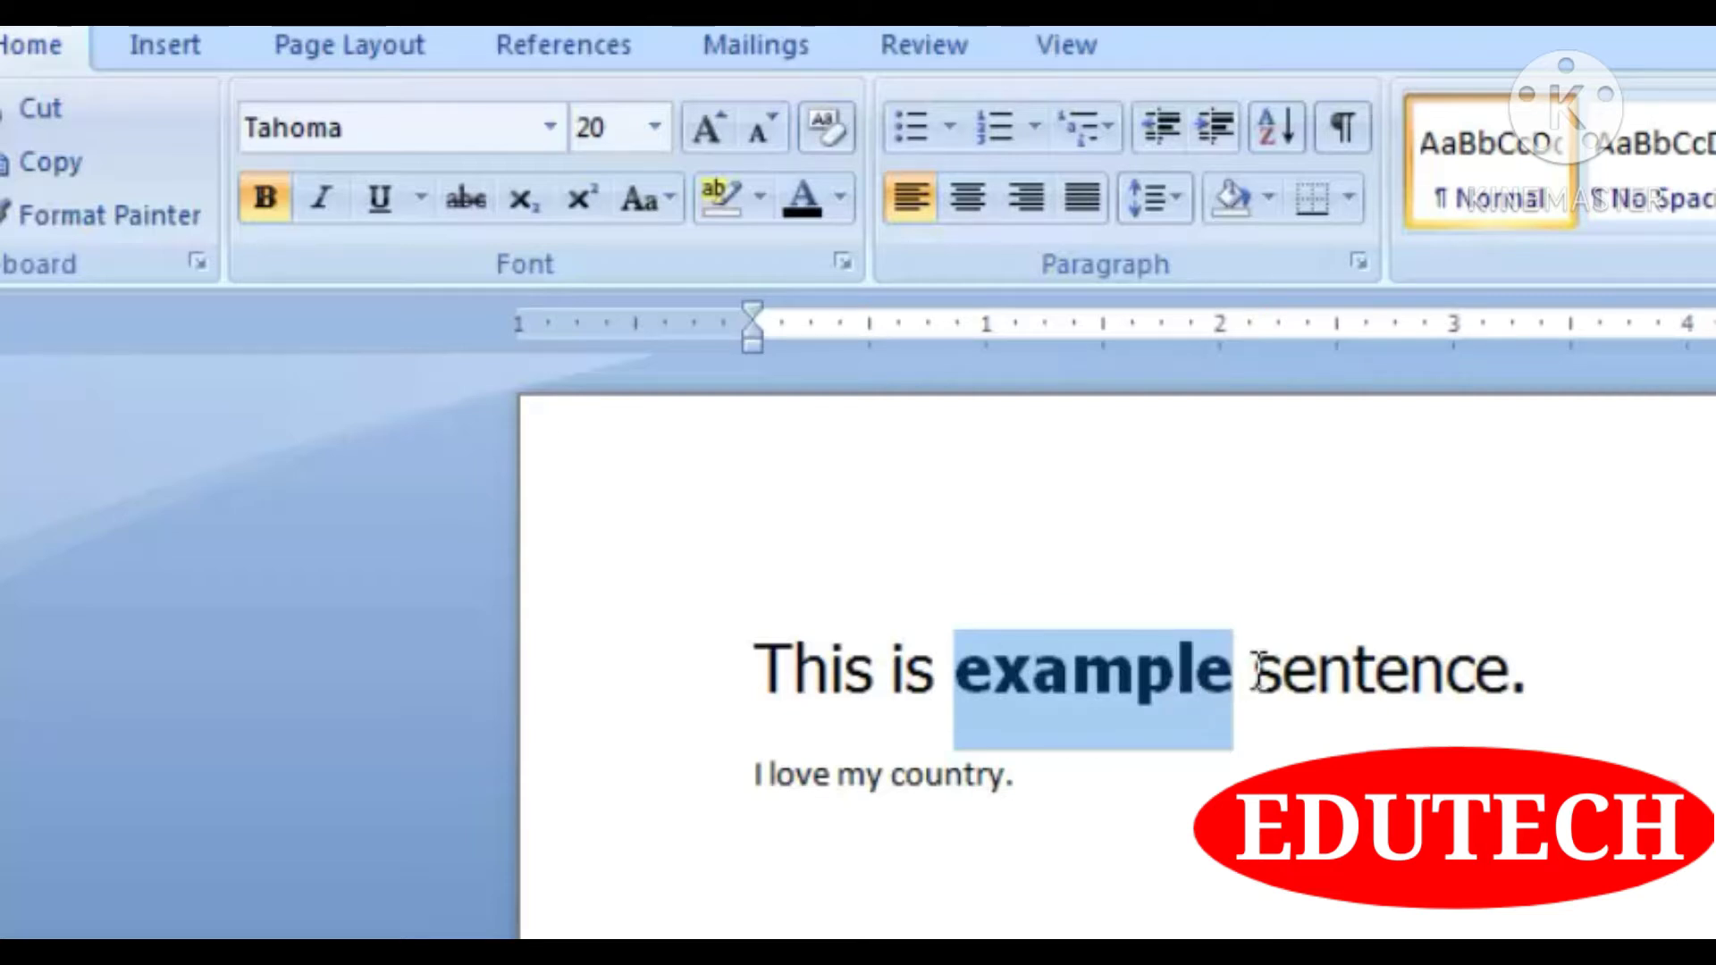
pyautogui.moveTo(1256, 672); pyautogui.dragTo(1508, 688)
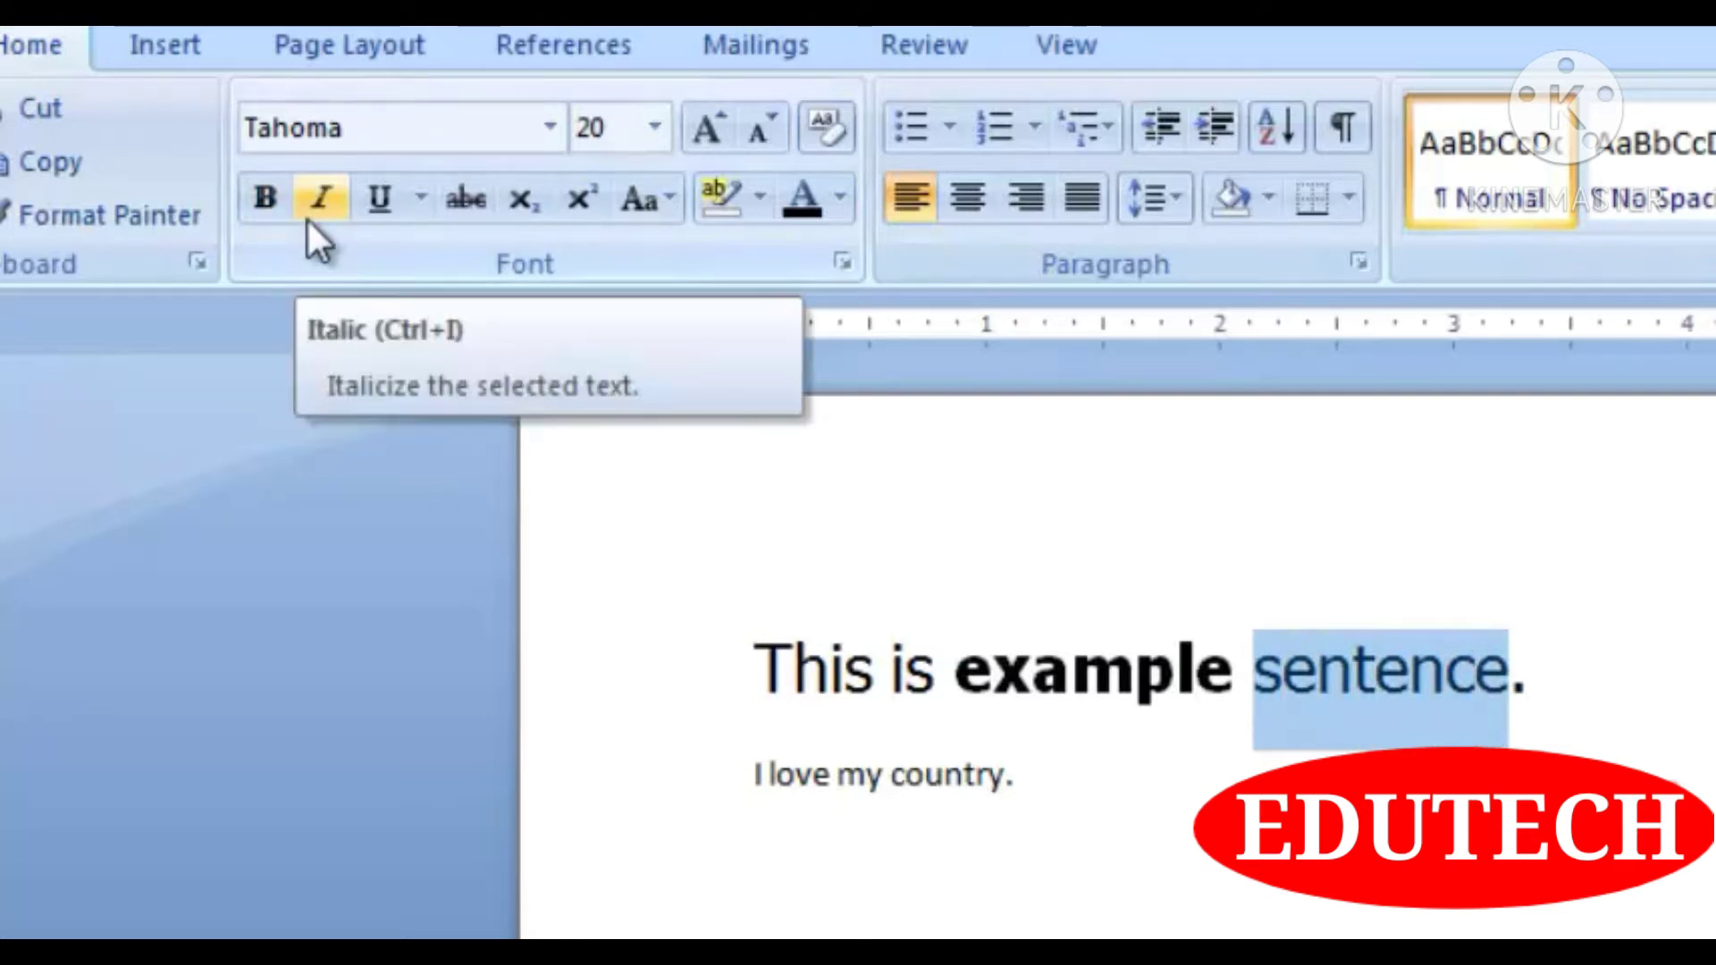
pyautogui.click(319, 240)
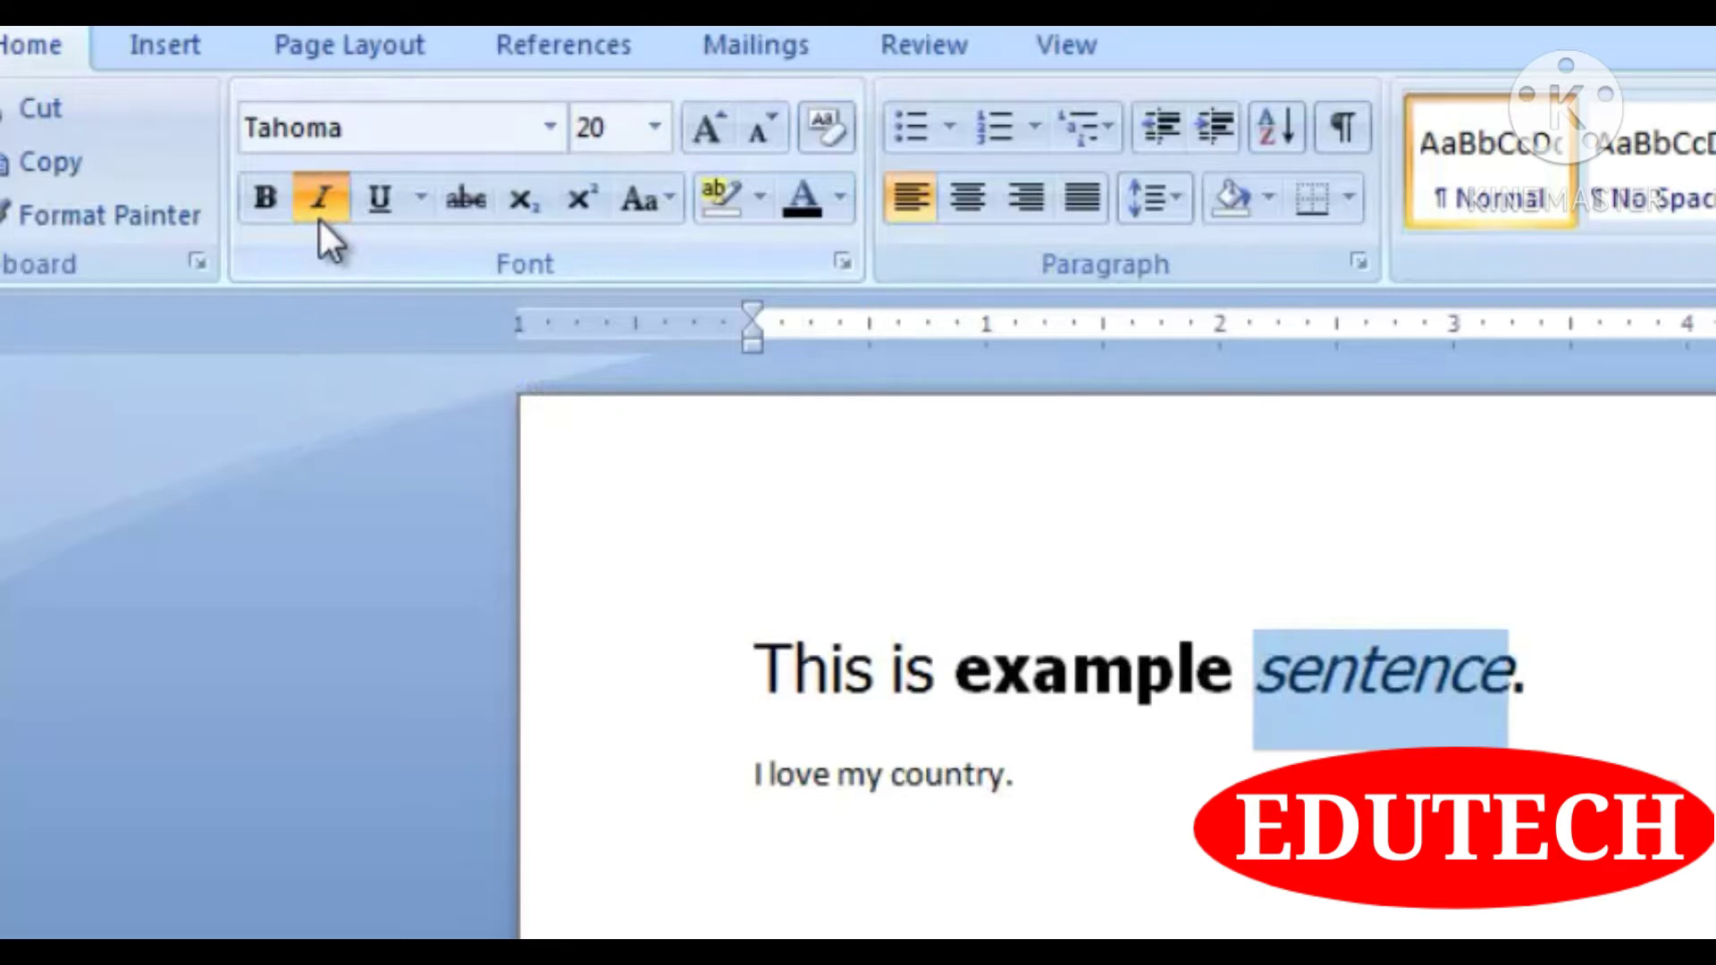
pyautogui.click(1538, 681)
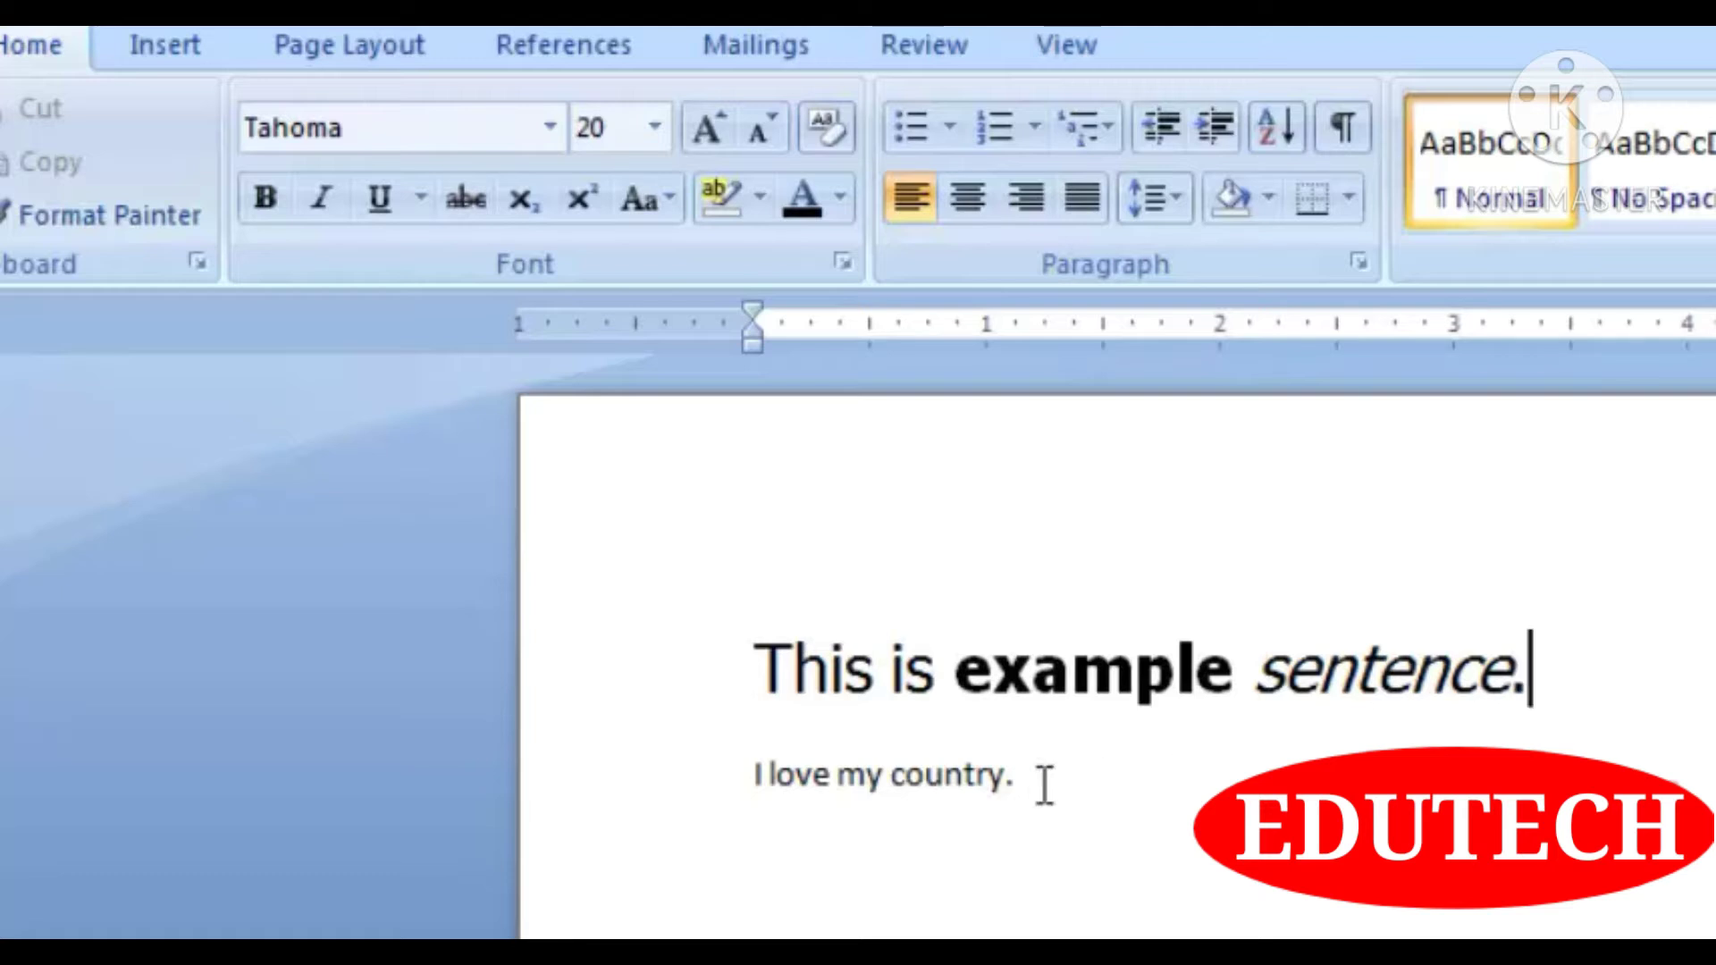
# - Underline the whole second line, "I love my country."
pyautogui.moveTo(1042, 781); pyautogui.dragTo(747, 781)
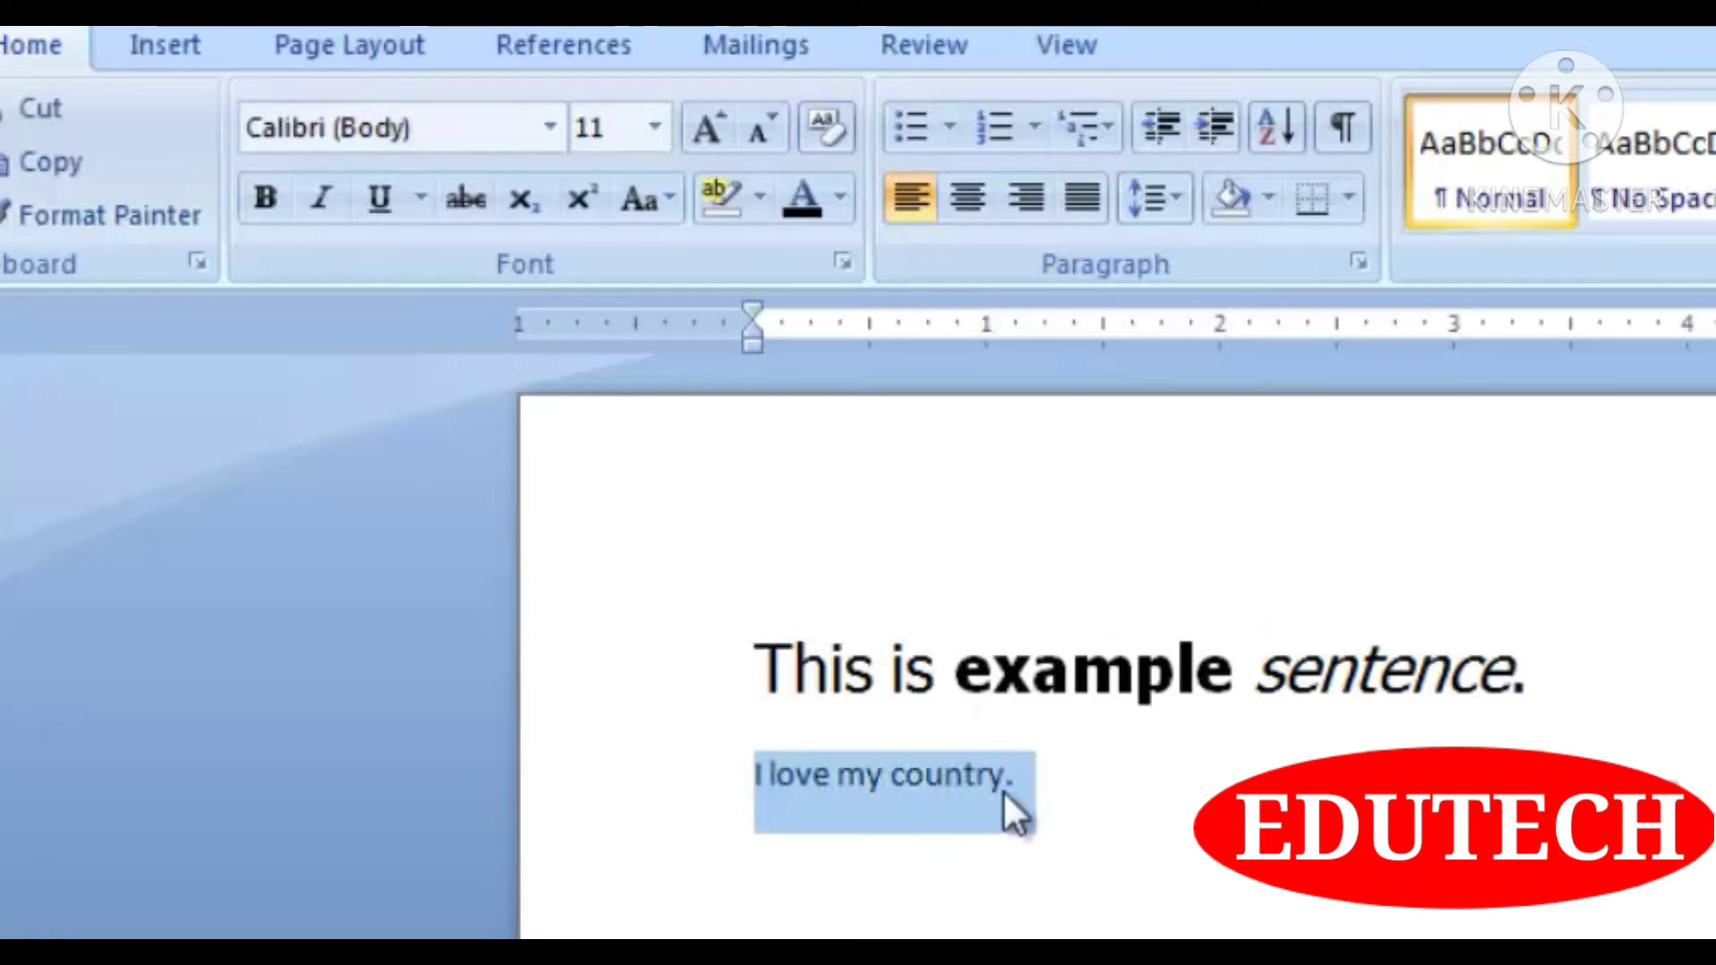
pyautogui.click(364, 213)
pyautogui.click(1140, 785)
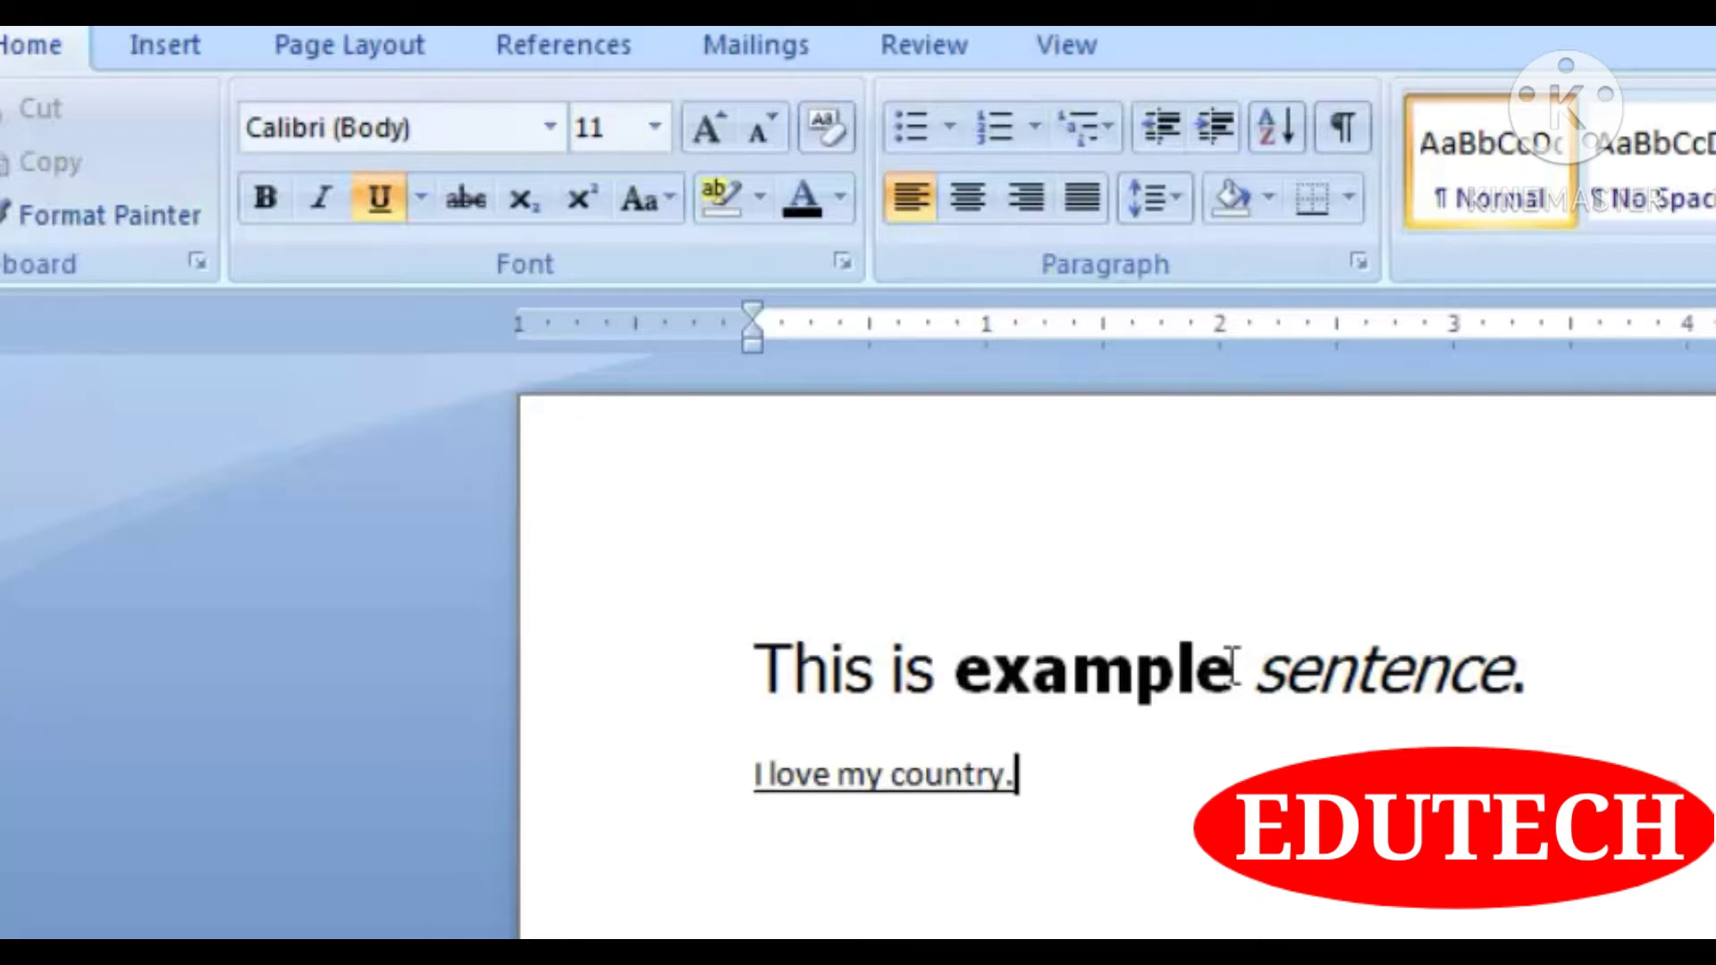
# - Change the font colour of the whole first line to the standard Red
pyautogui.moveTo(1233, 666); pyautogui.dragTo(954, 657)
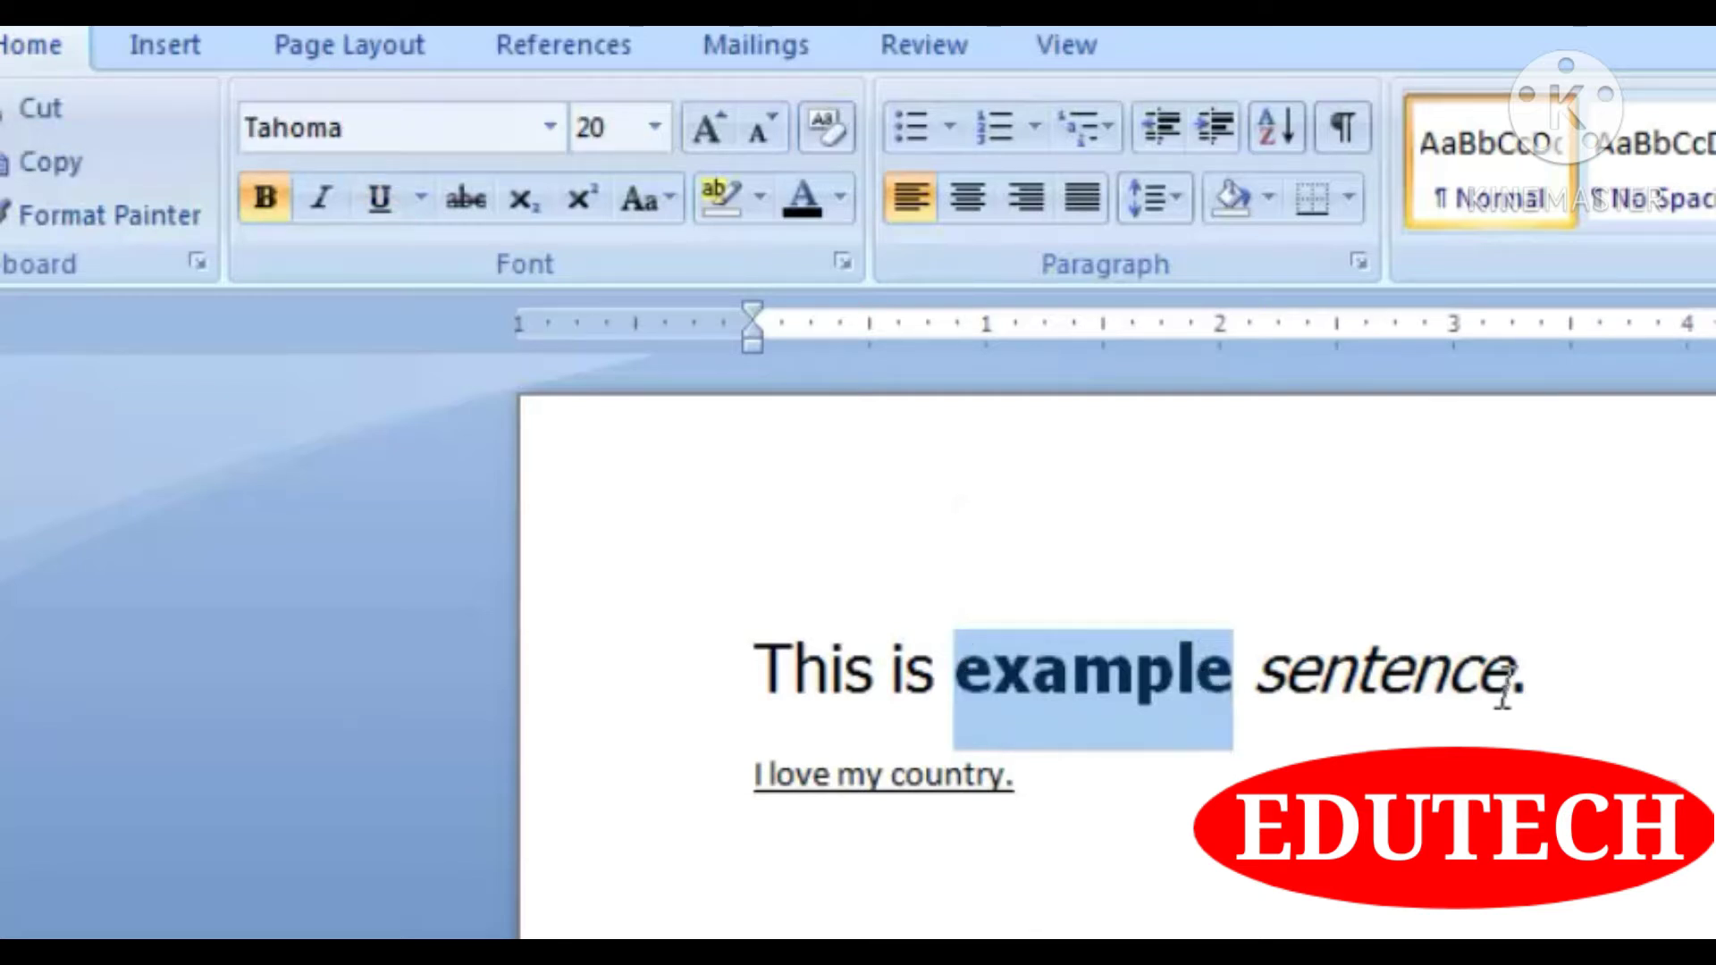
pyautogui.moveTo(1582, 673); pyautogui.dragTo(774, 670)
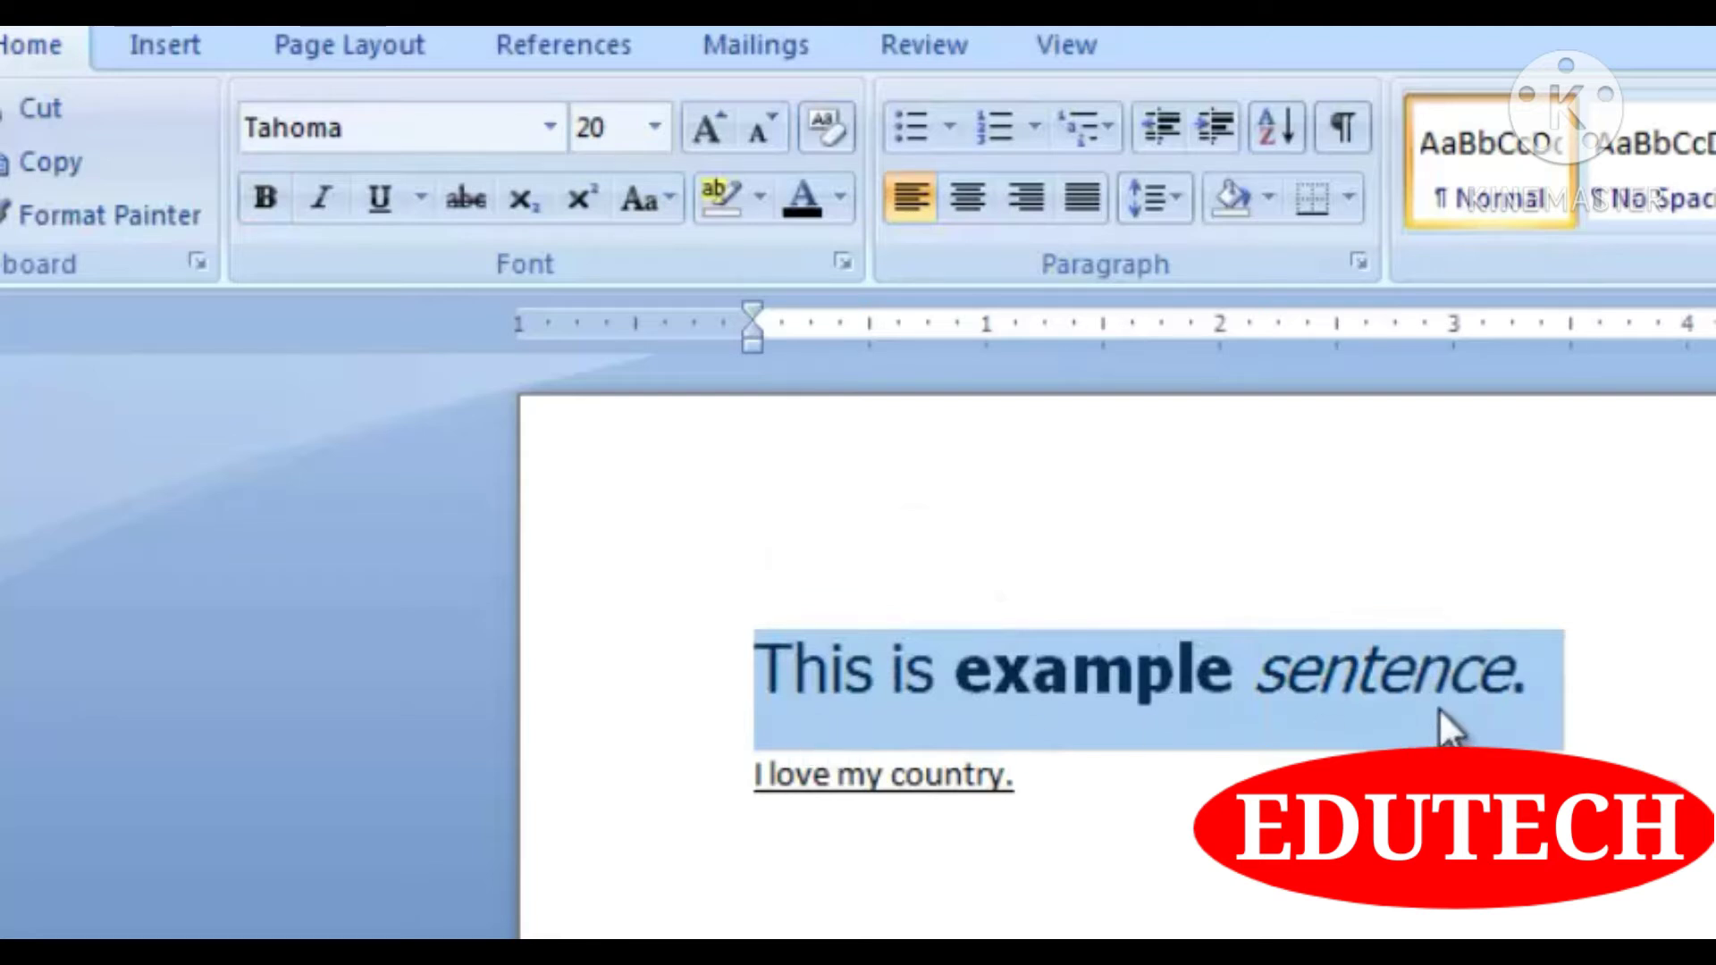
pyautogui.click(838, 200)
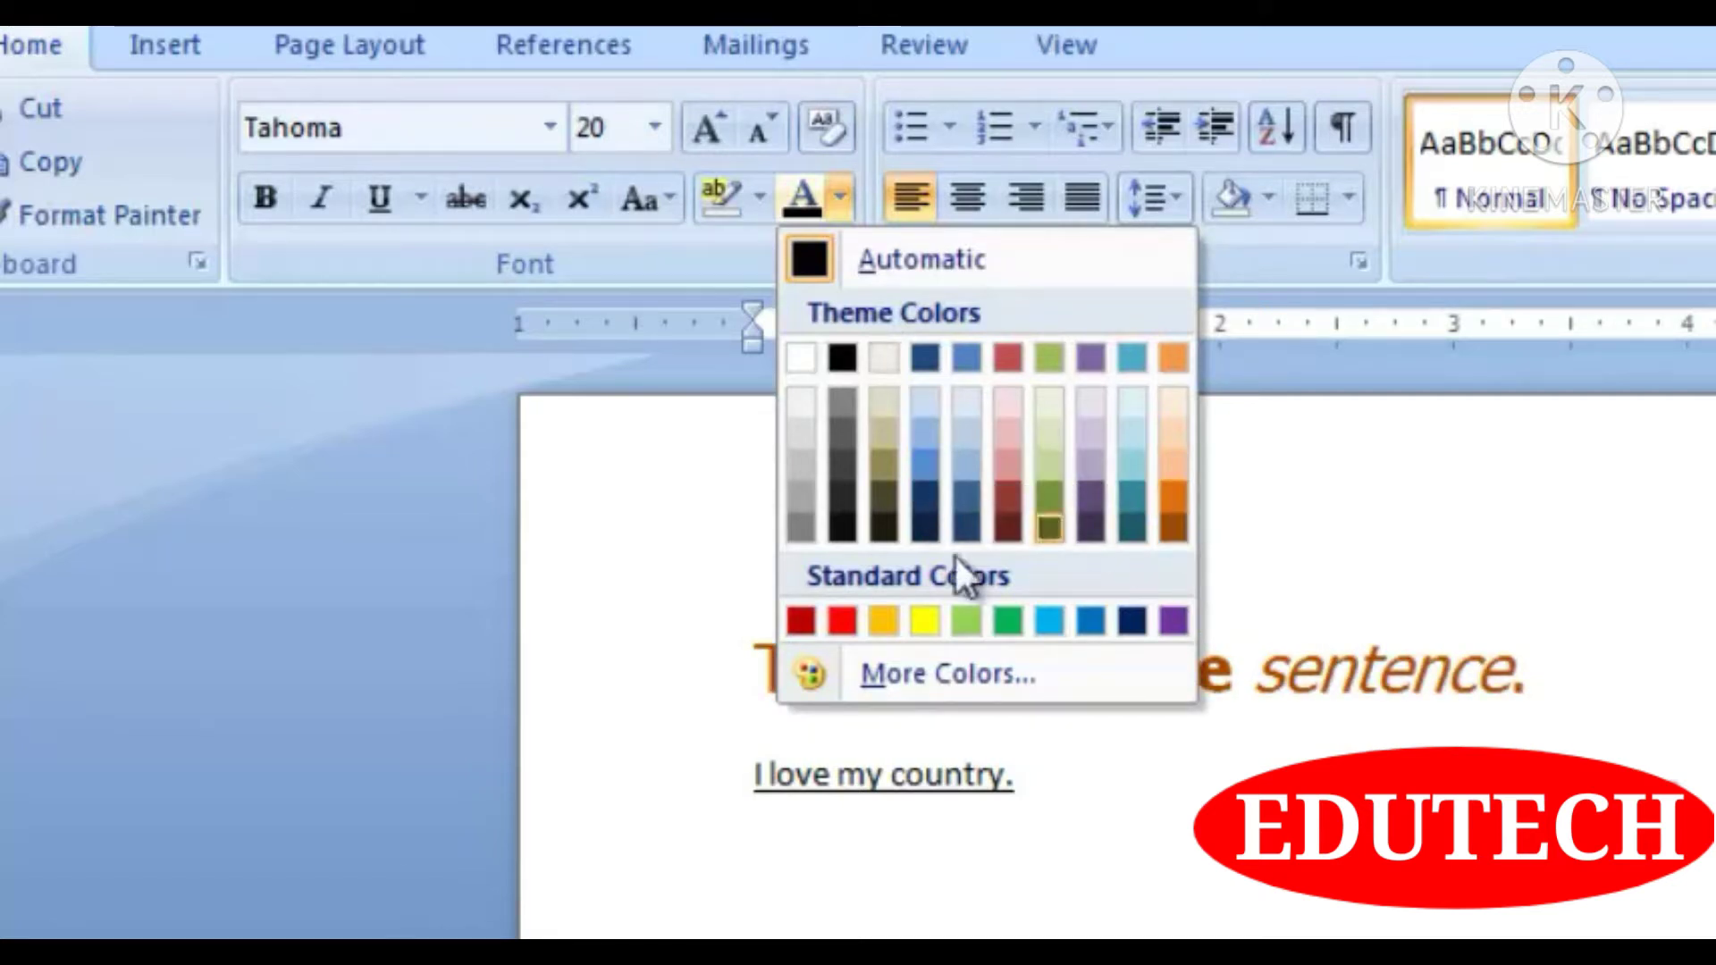
pyautogui.click(840, 621)
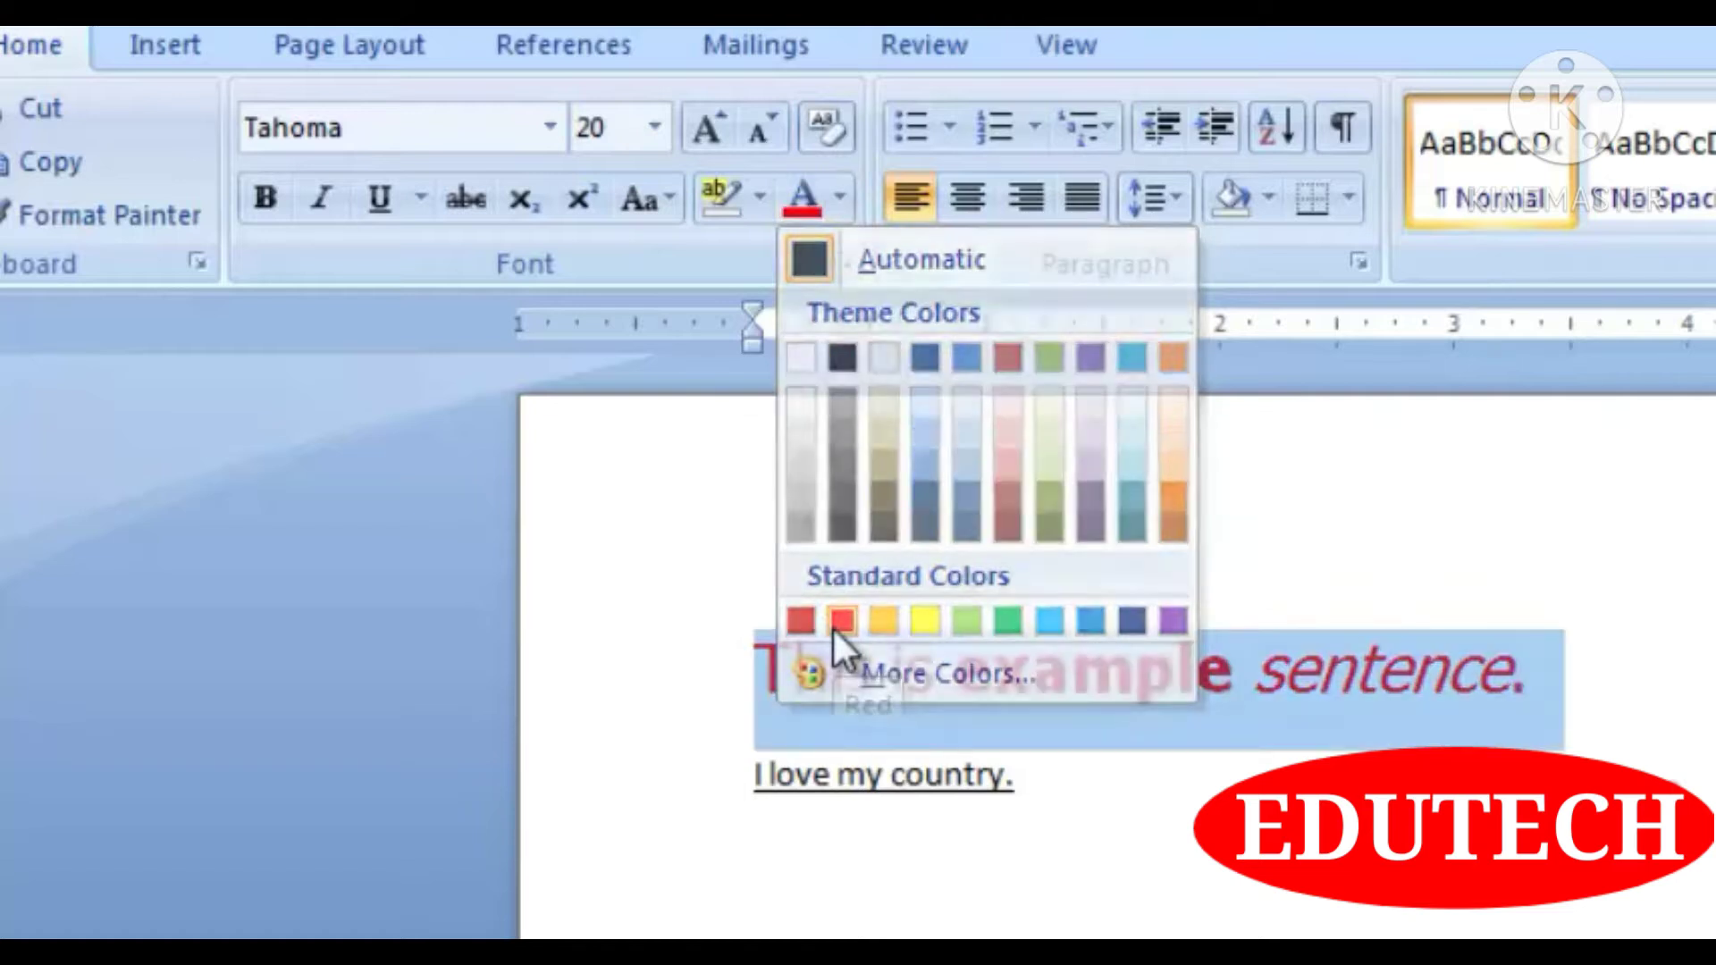
pyautogui.click(1047, 782)
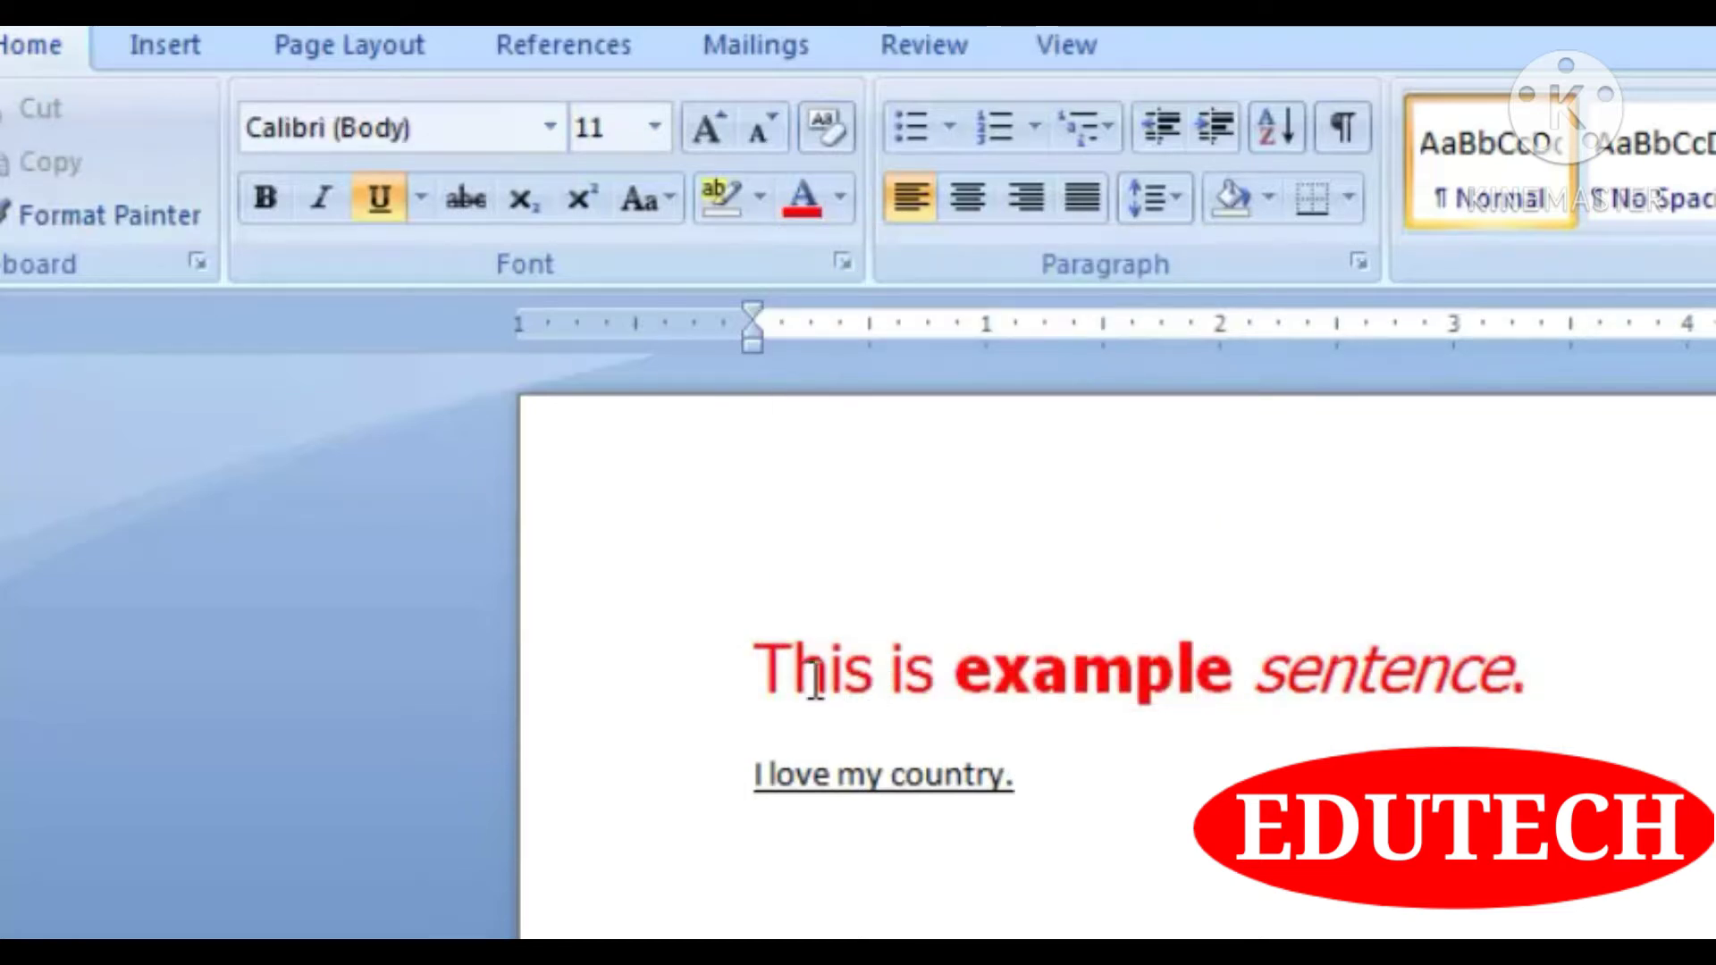
# - Try centre alignment and right alignment on the whole first line
pyautogui.click(1543, 663)
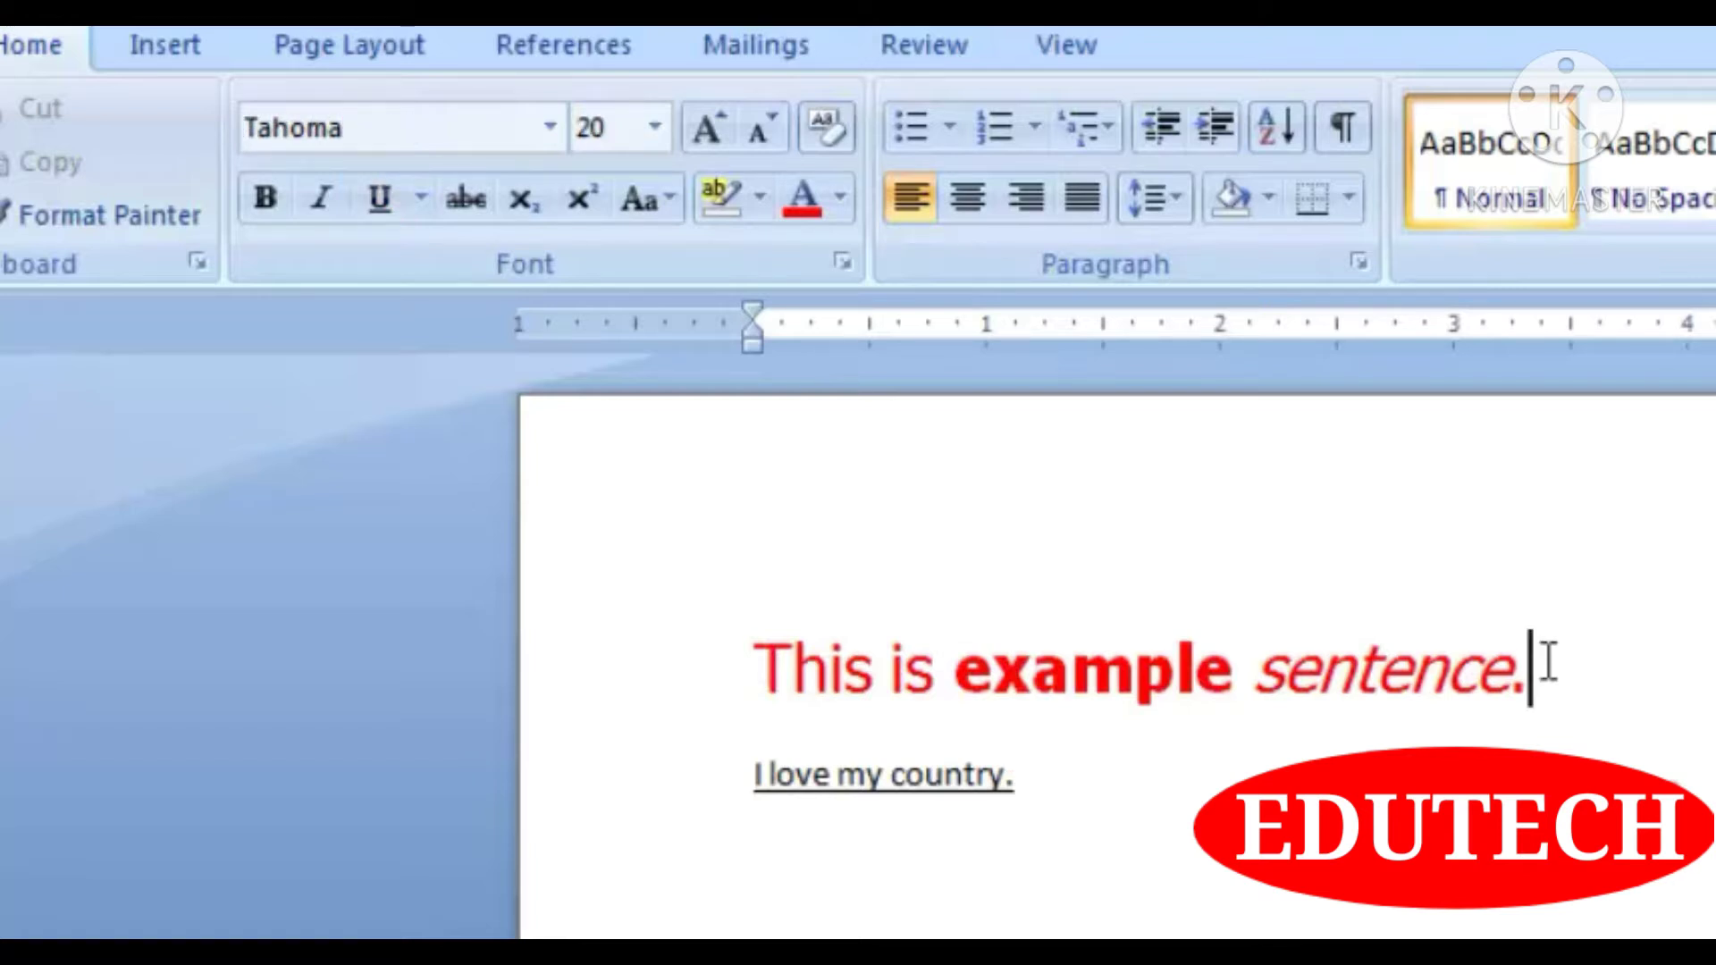
pyautogui.click(747, 681)
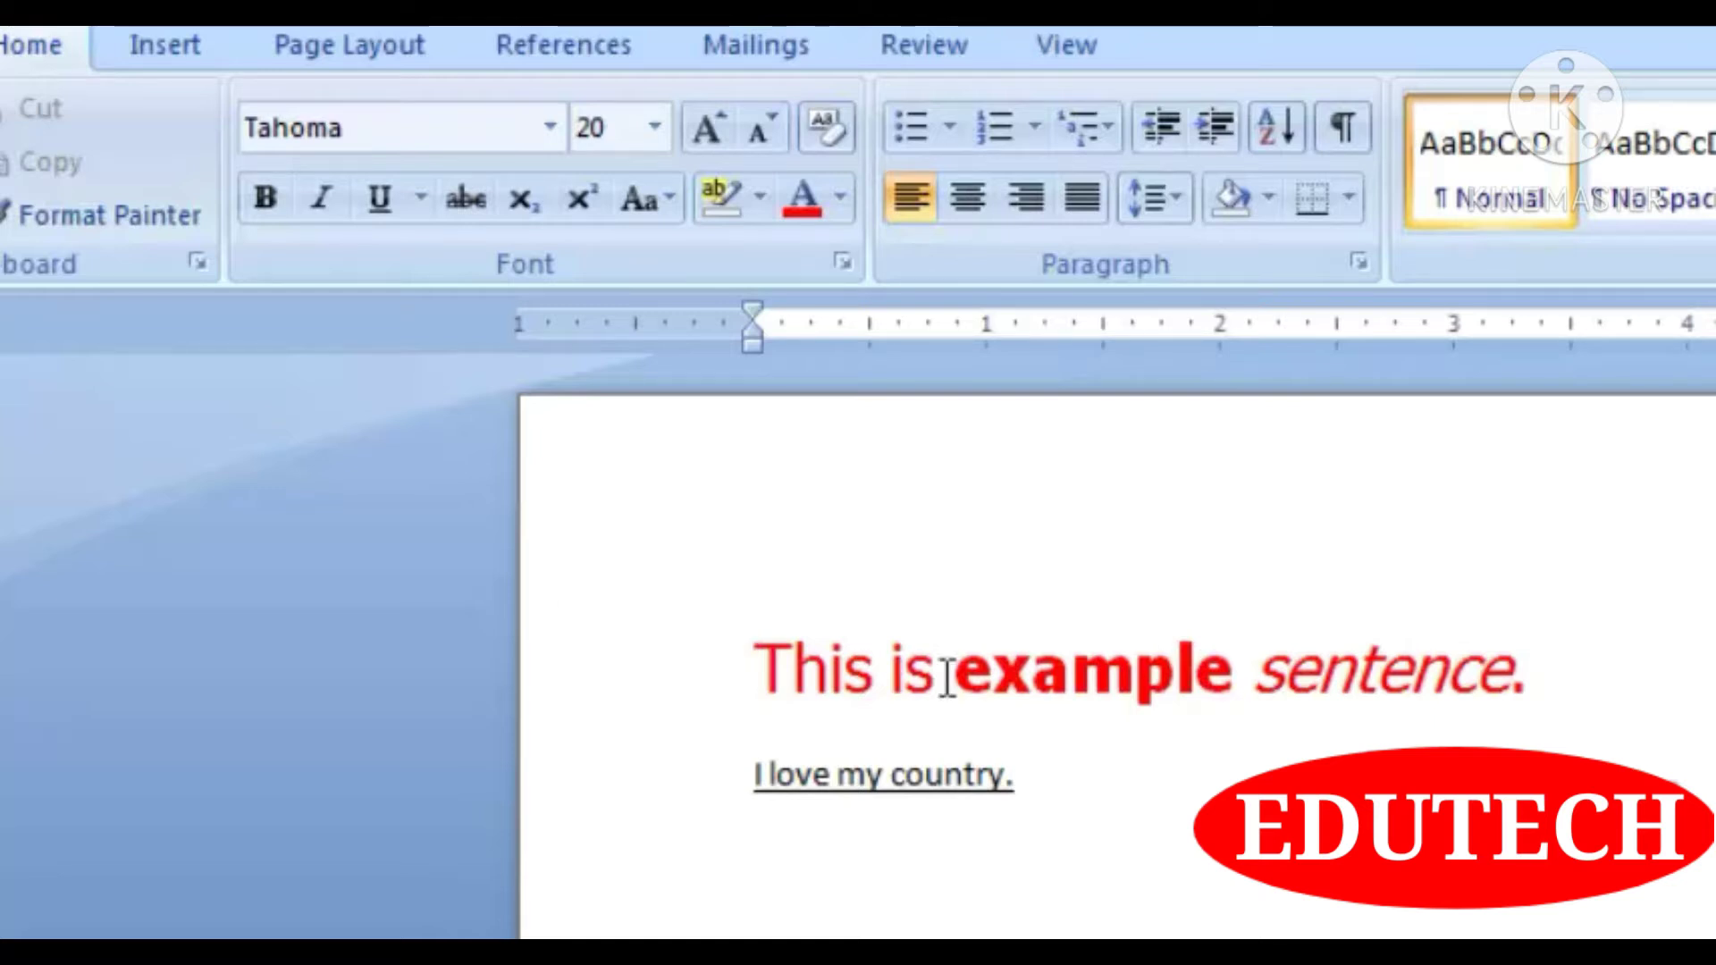
pyautogui.moveTo(747, 666); pyautogui.dragTo(1537, 699)
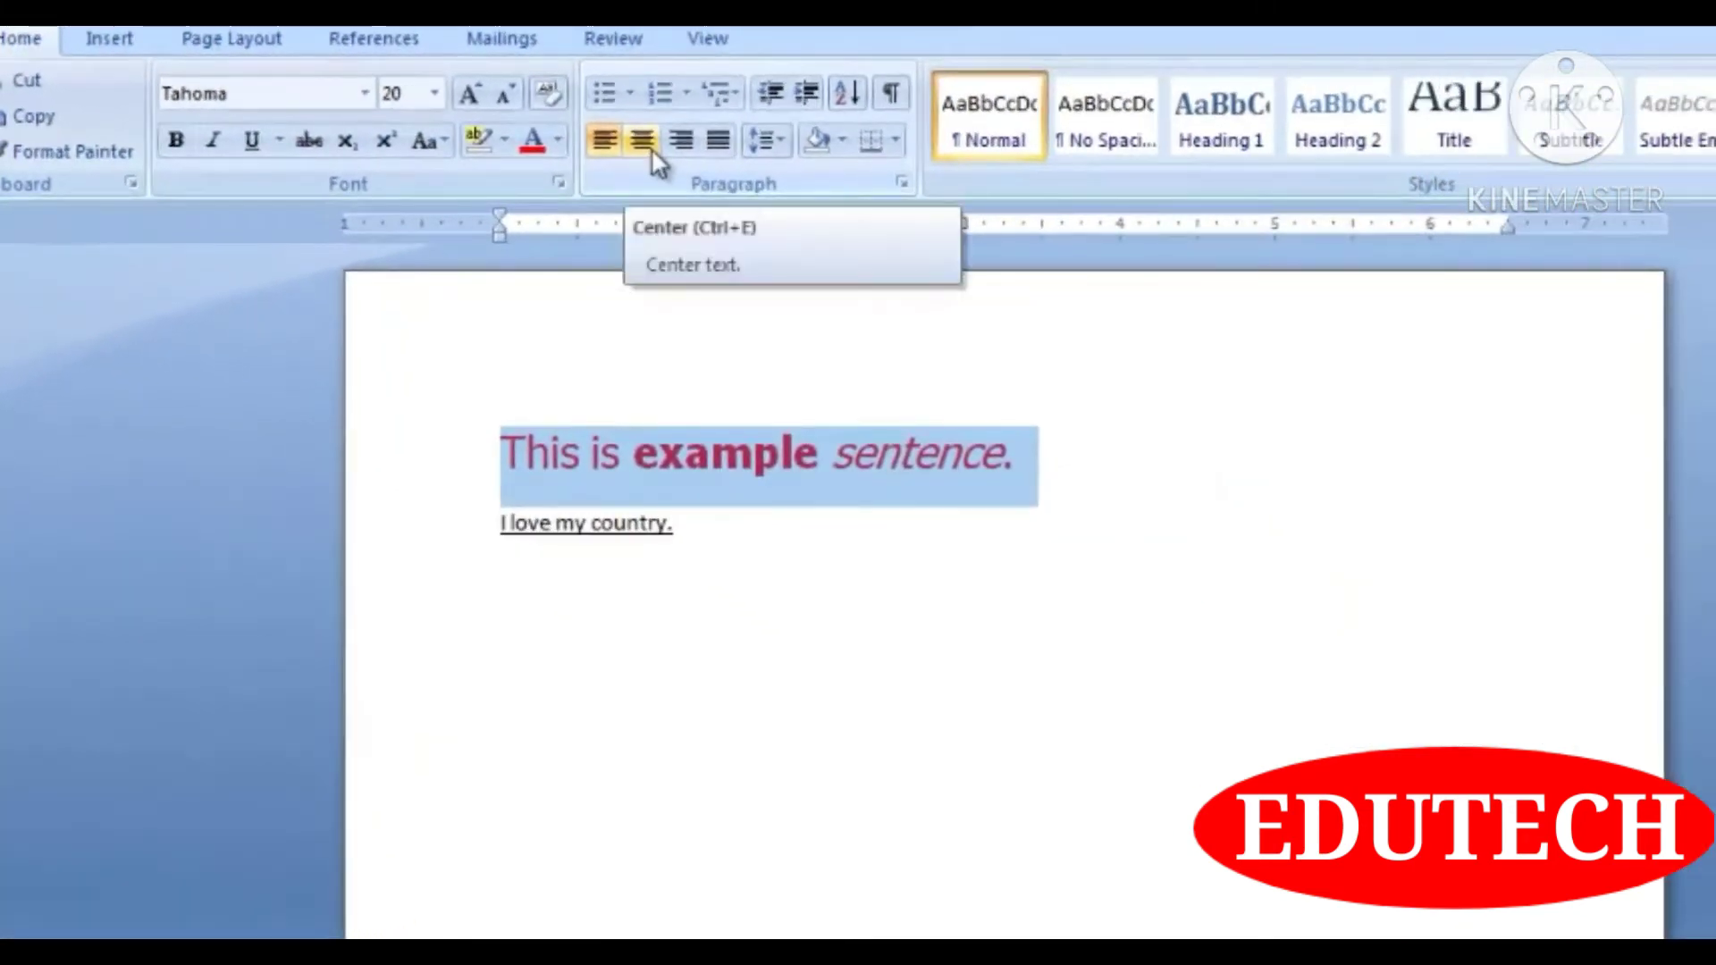
pyautogui.click(650, 149)
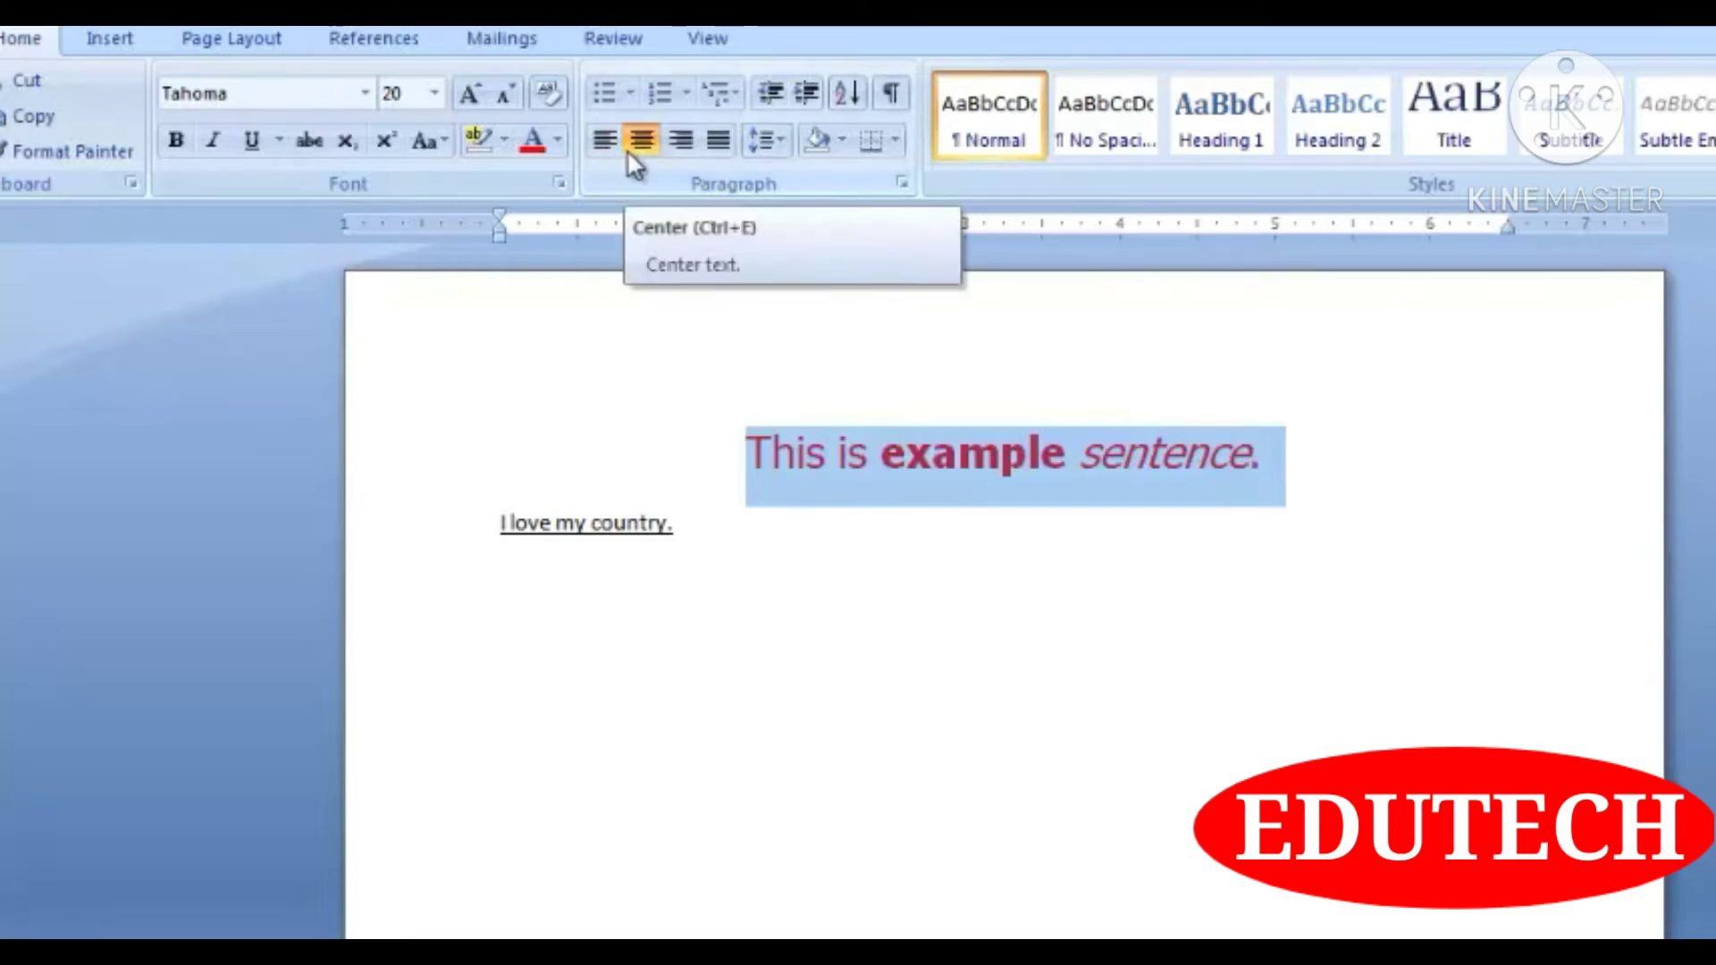
pyautogui.click(683, 143)
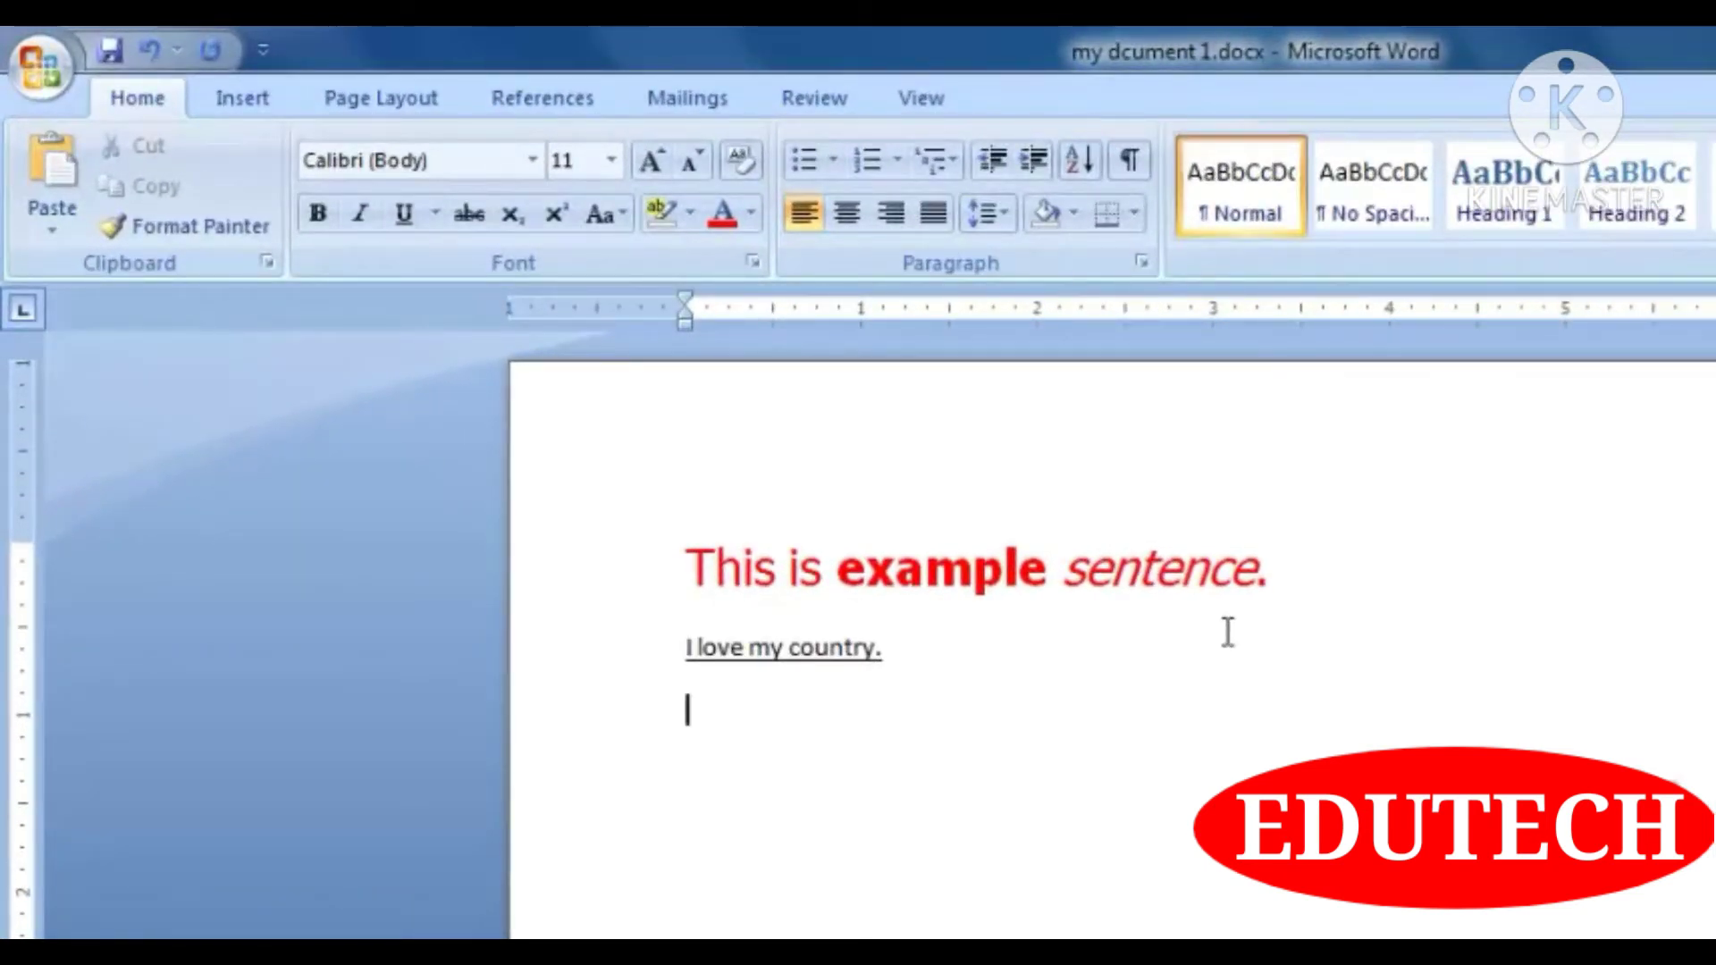
# - Insert the picture india.jpg from the Desktop folder at the end of the second line, "I love my country."
pyautogui.click(1003, 582)
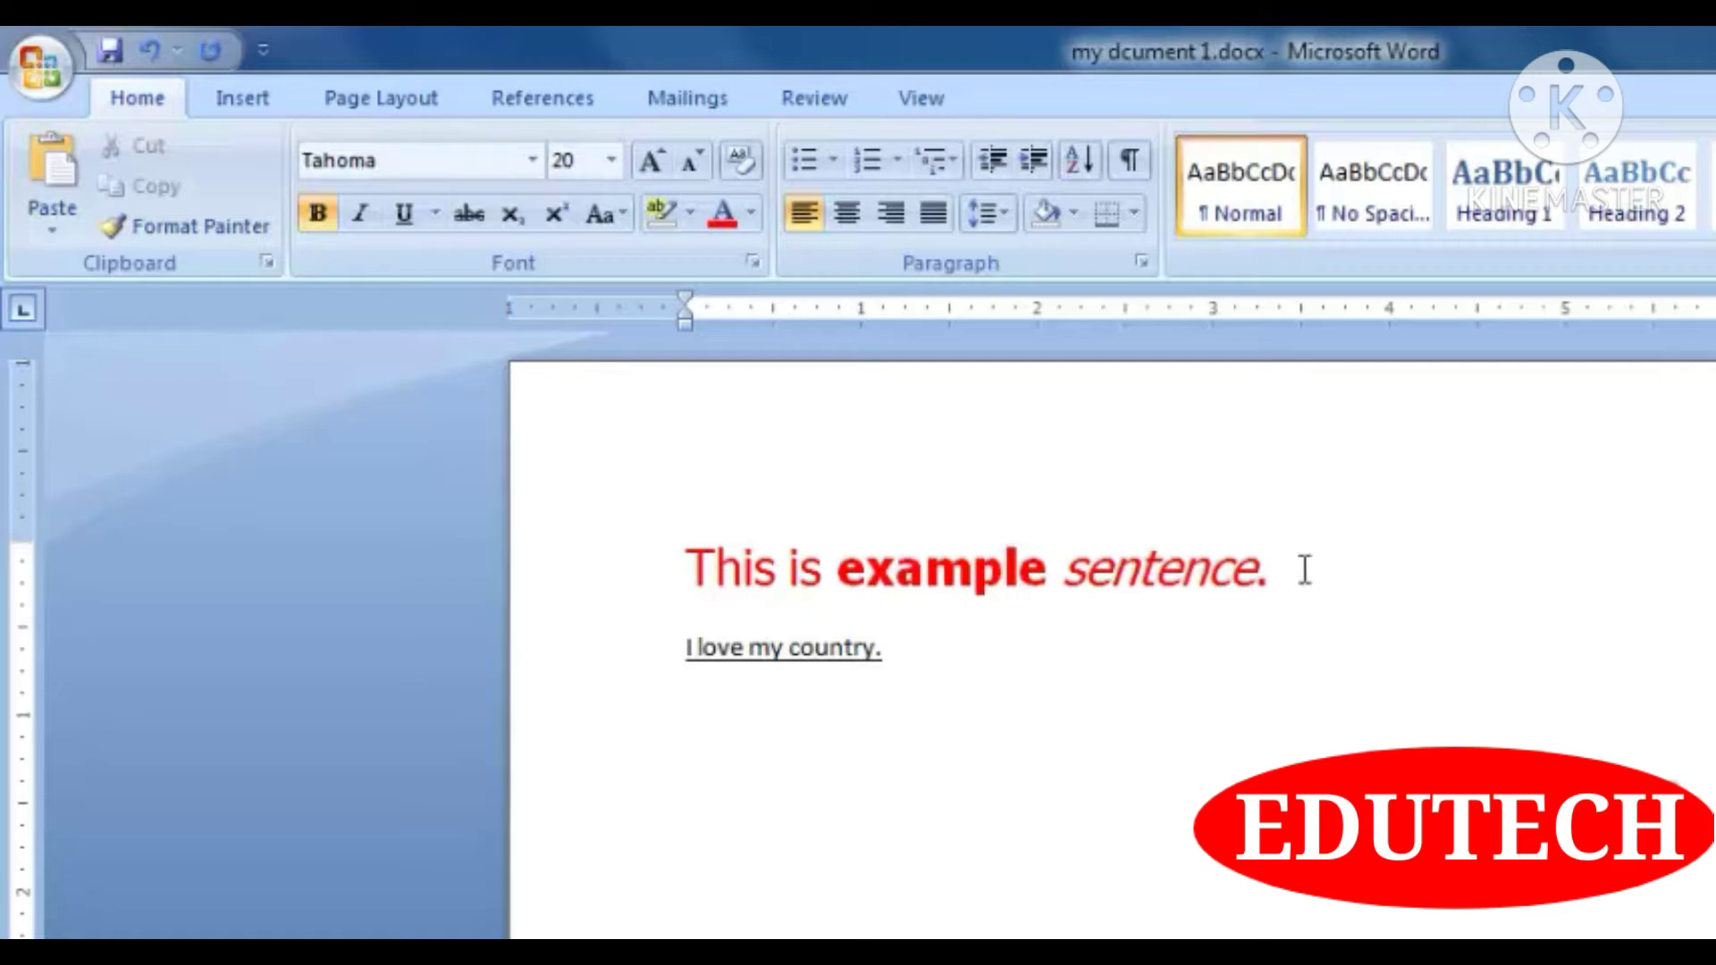
pyautogui.click(976, 674)
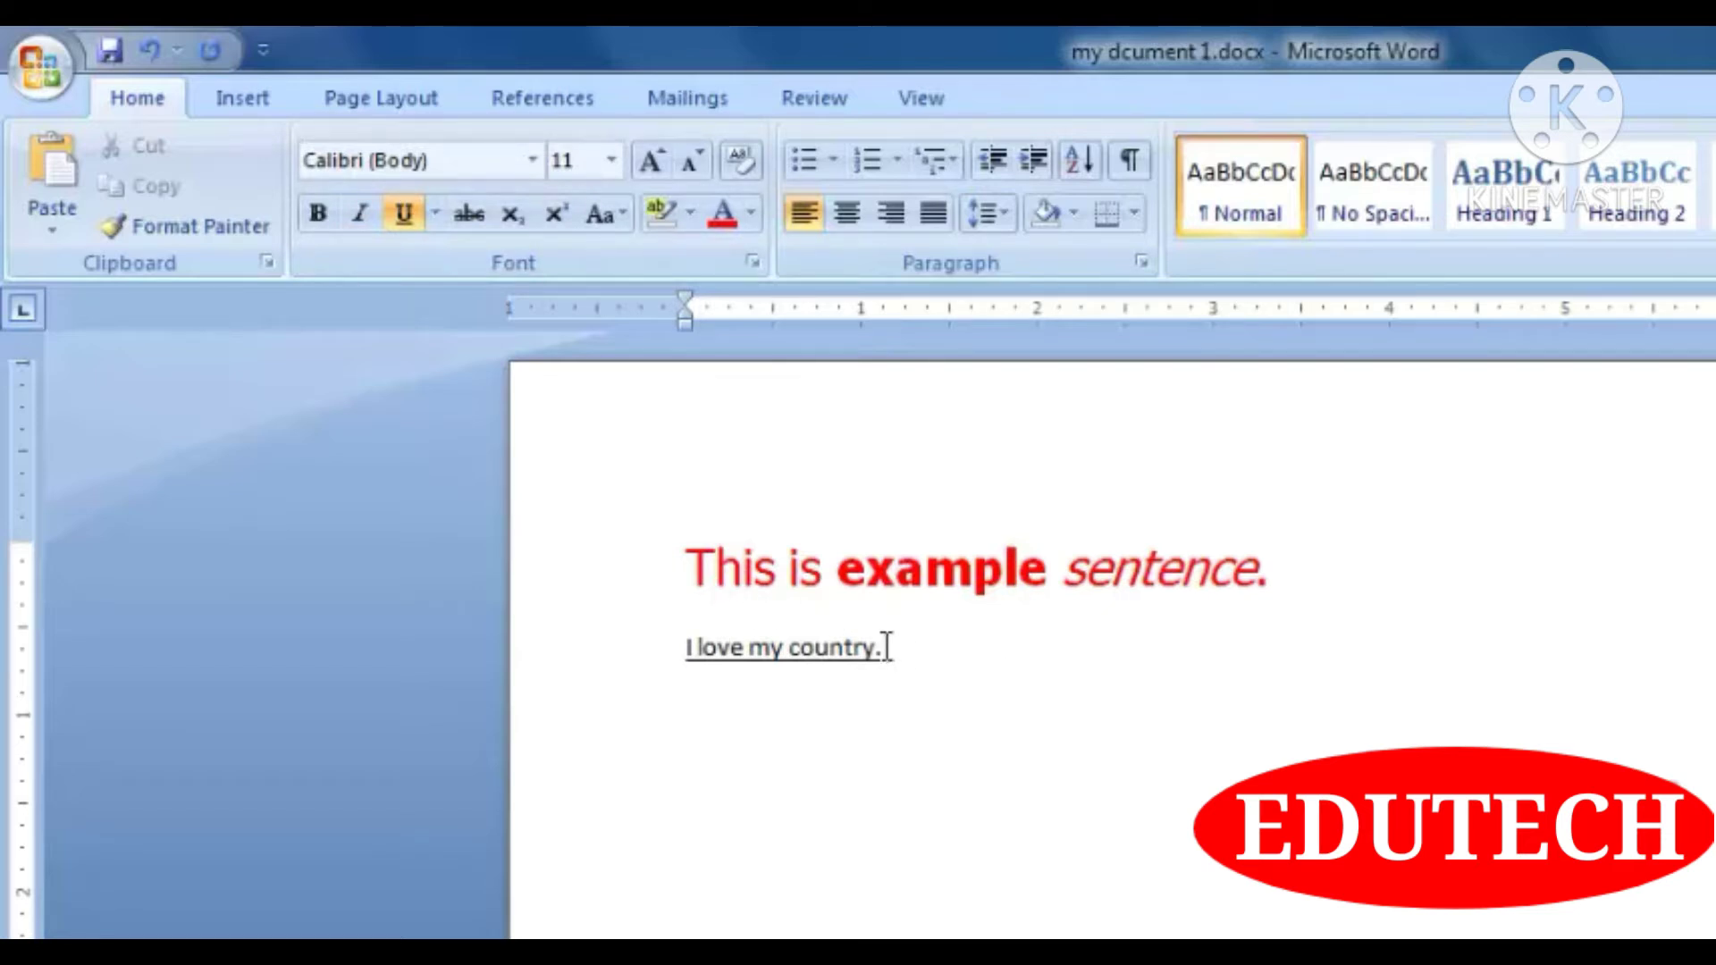
pyautogui.click(202, 102)
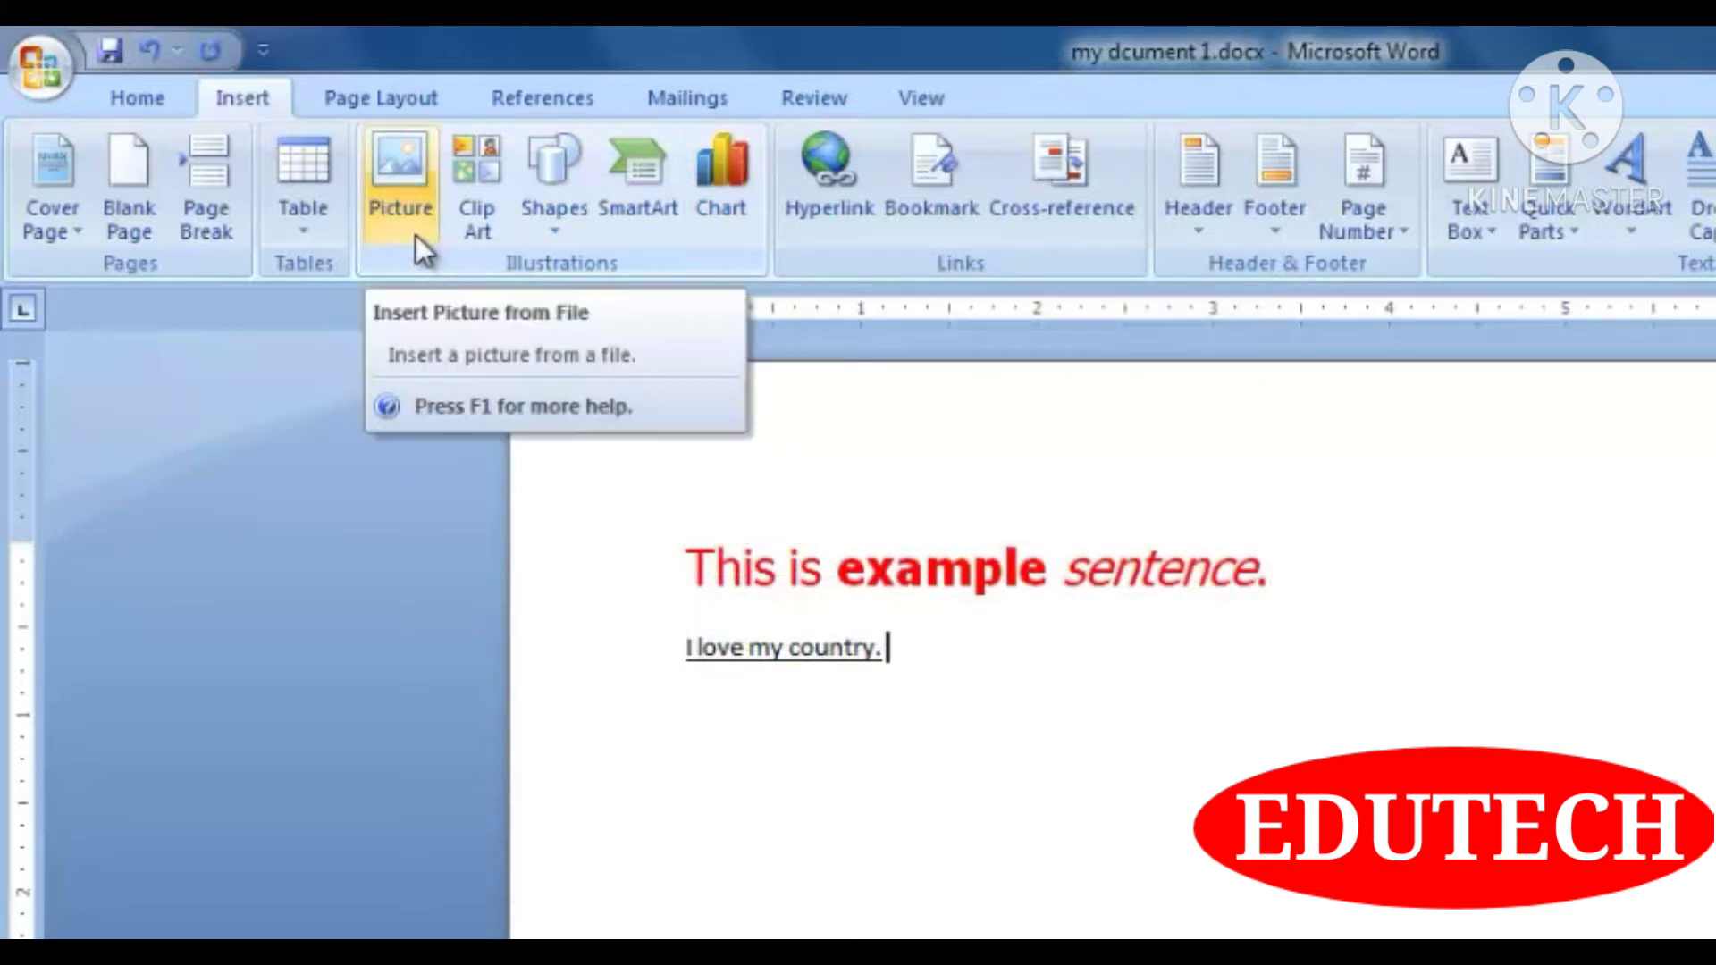
pyautogui.click(392, 151)
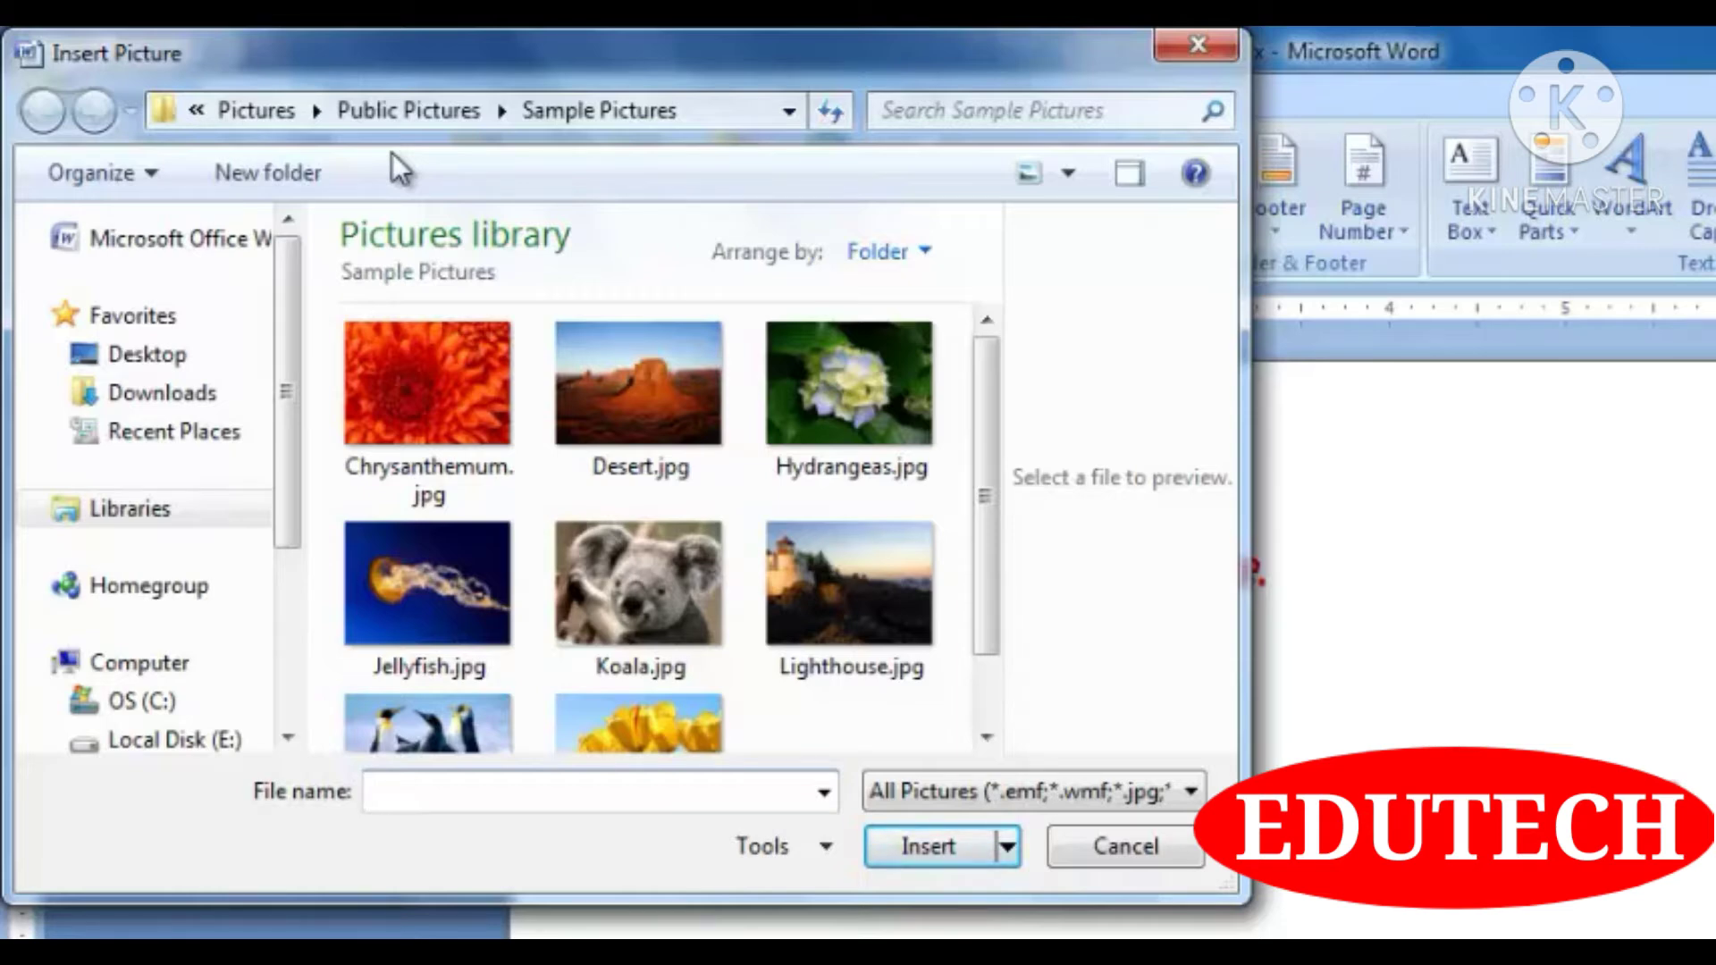
pyautogui.moveTo(485, 44); pyautogui.dragTo(1108, 408)
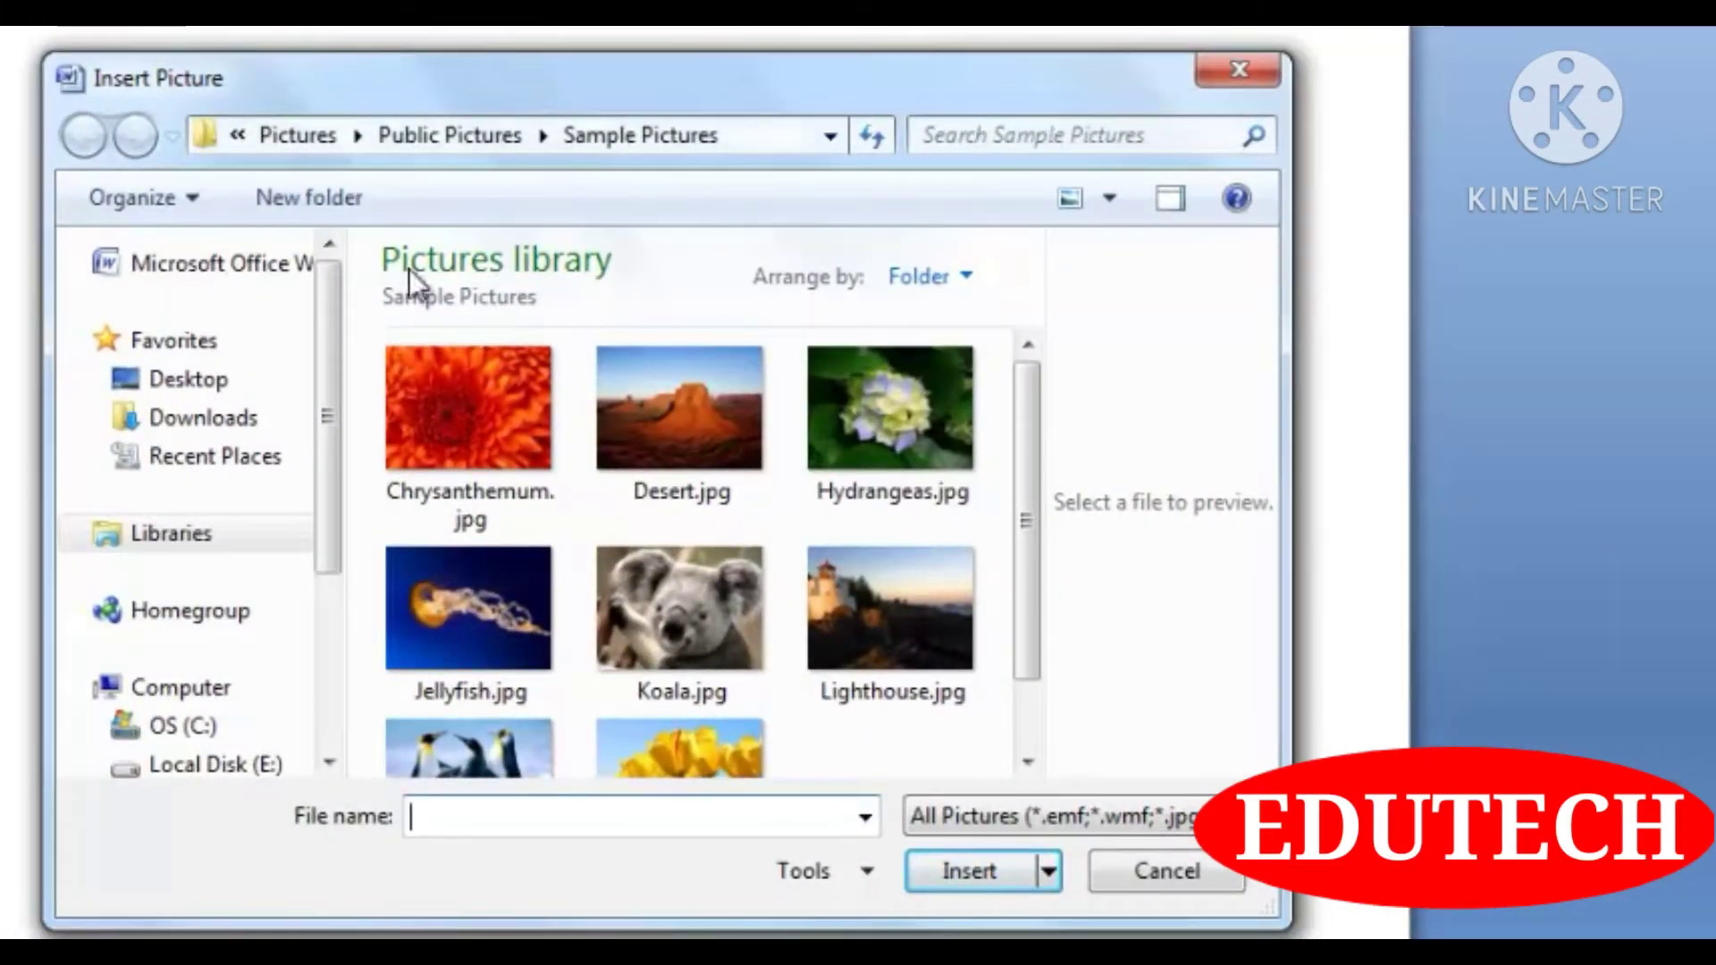
pyautogui.click(187, 379)
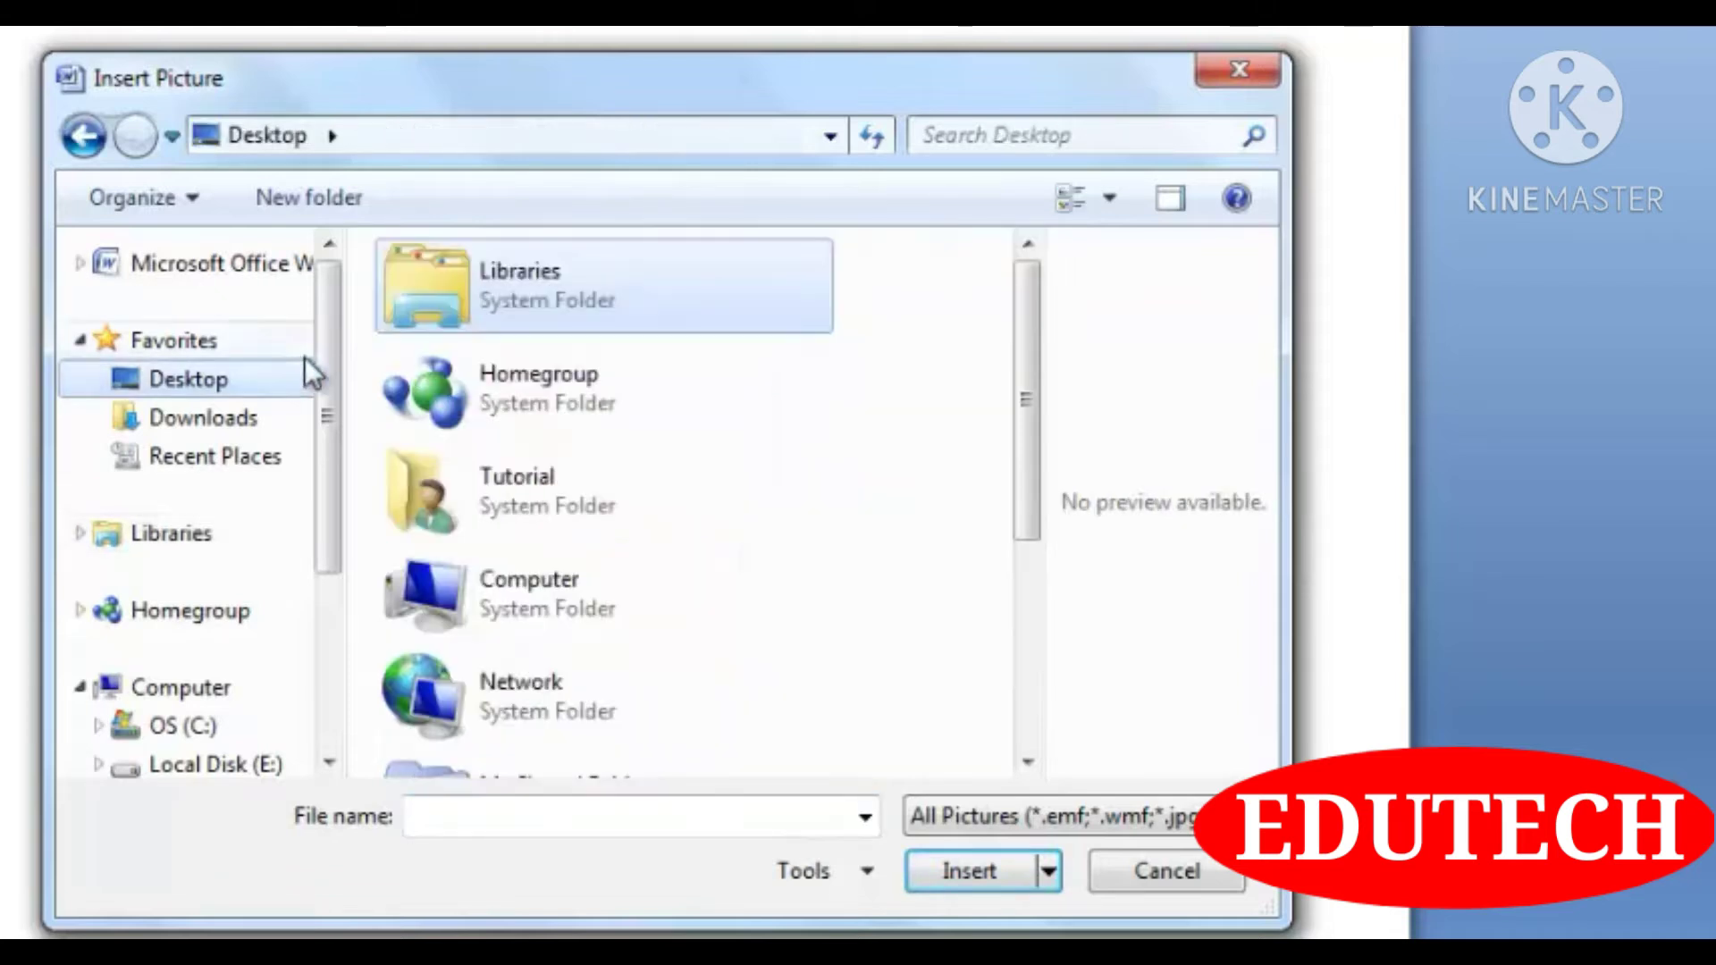
pyautogui.scroll(-1, 1045, 482)
pyautogui.scroll(-3, 1045, 482)
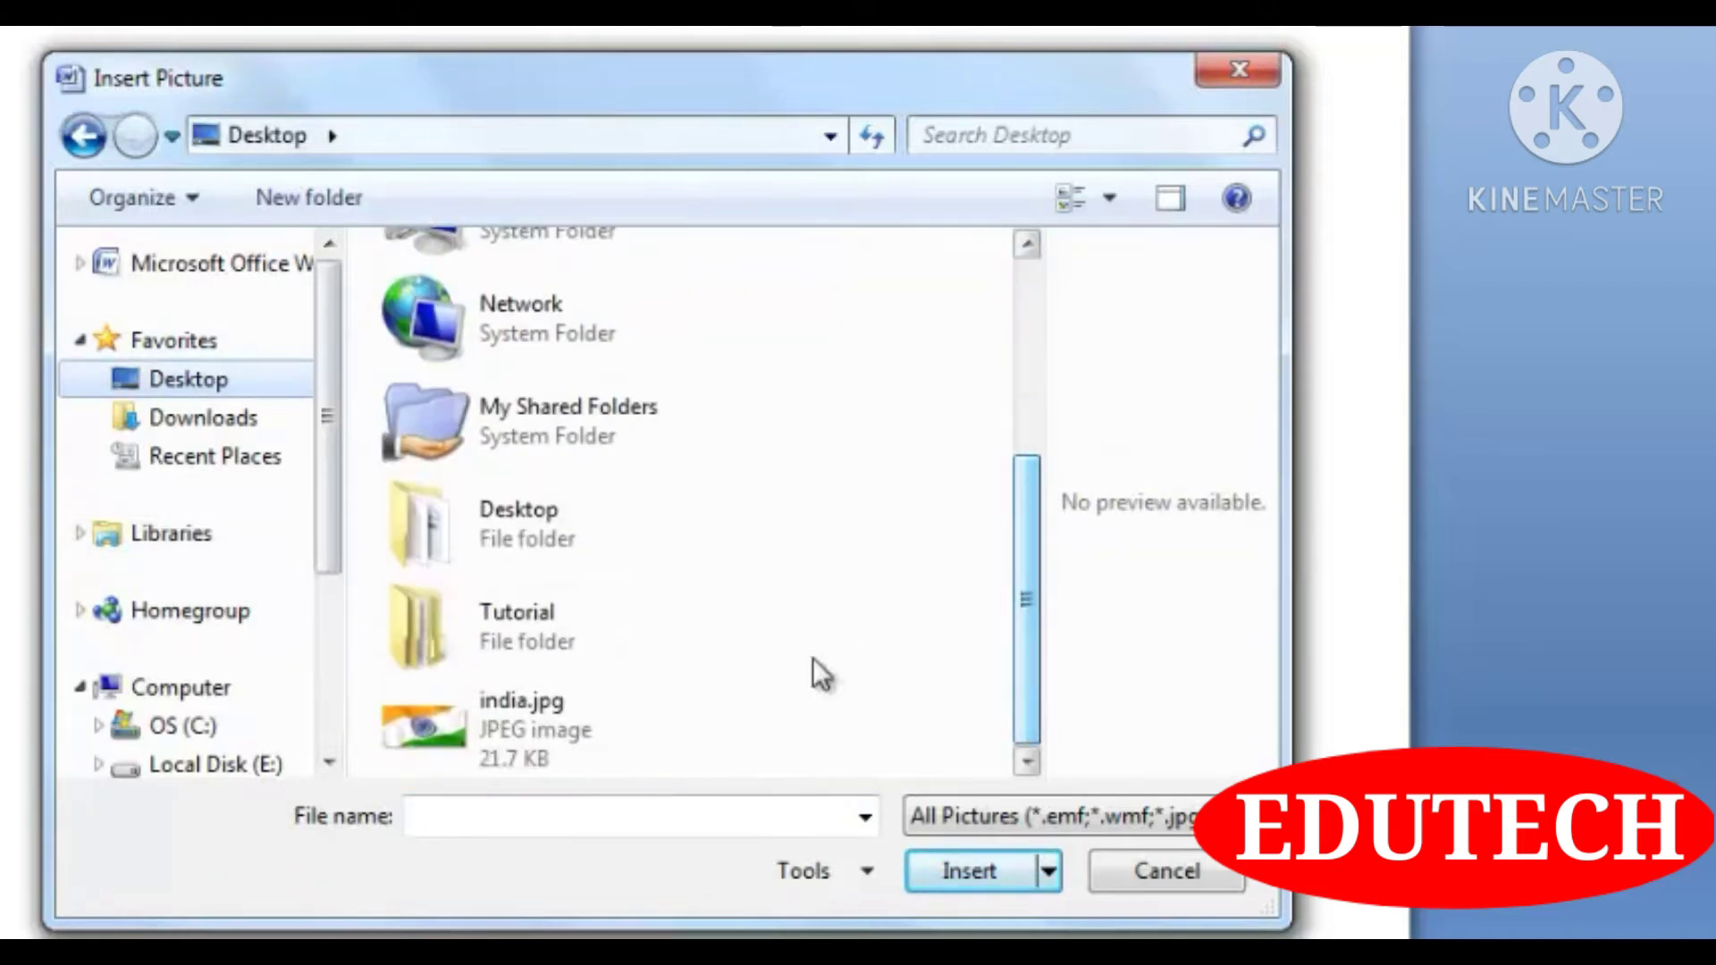
pyautogui.click(494, 728)
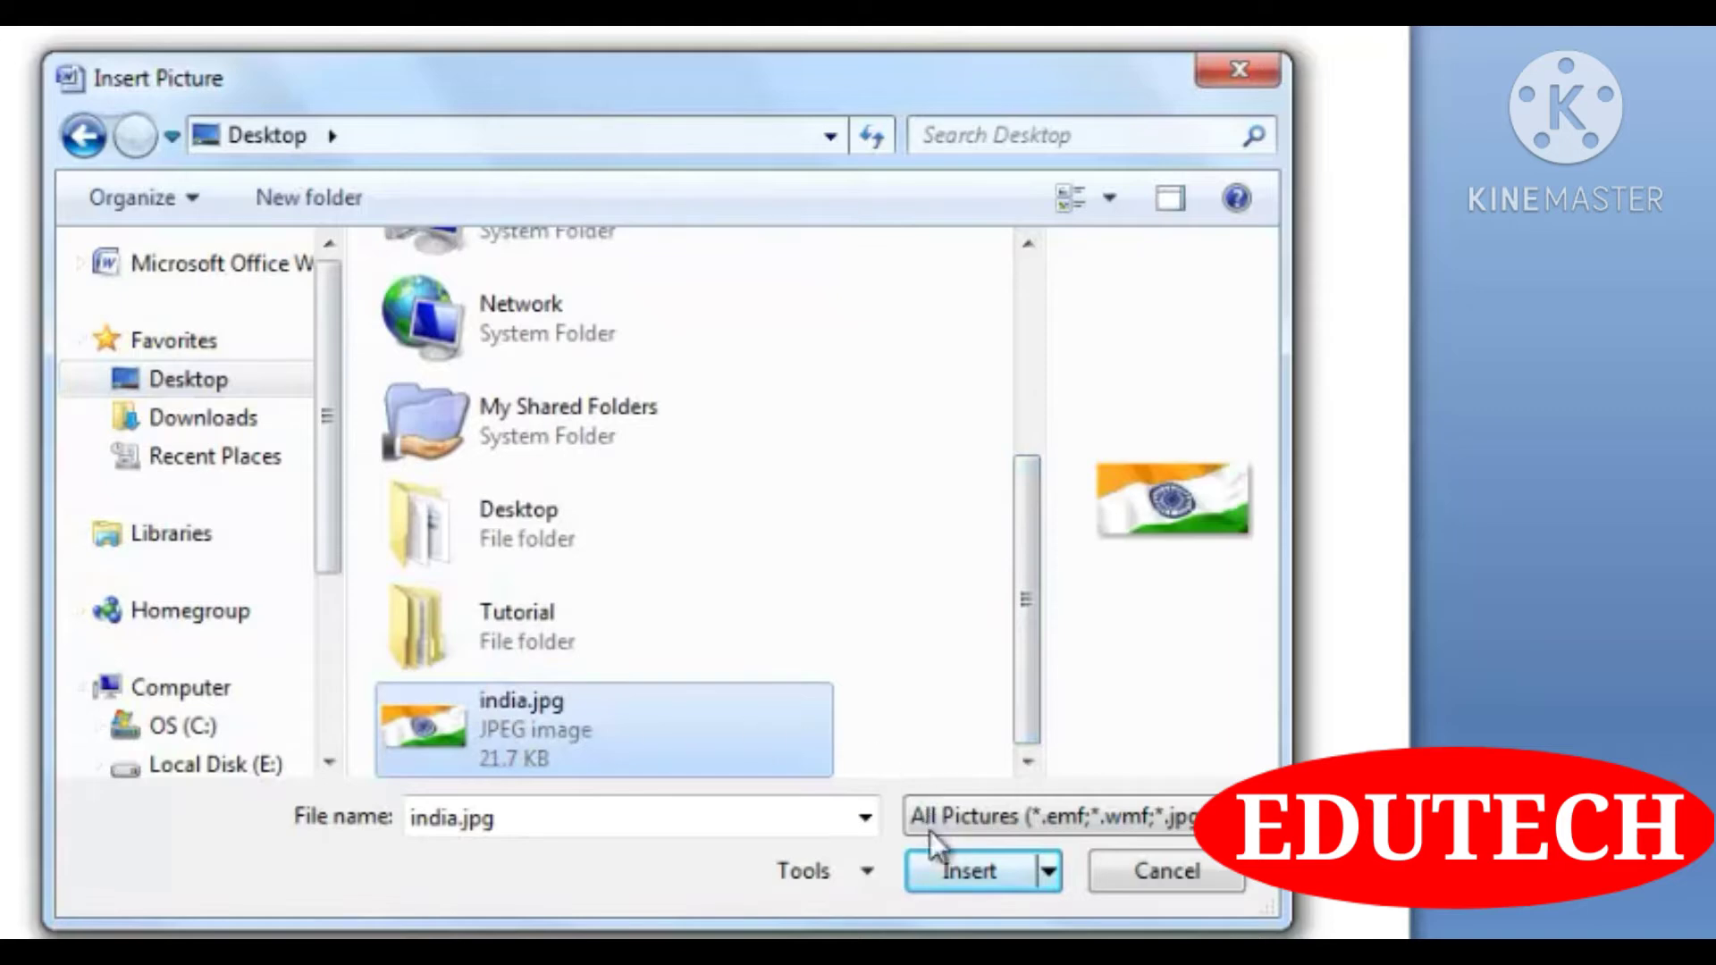
pyautogui.click(931, 876)
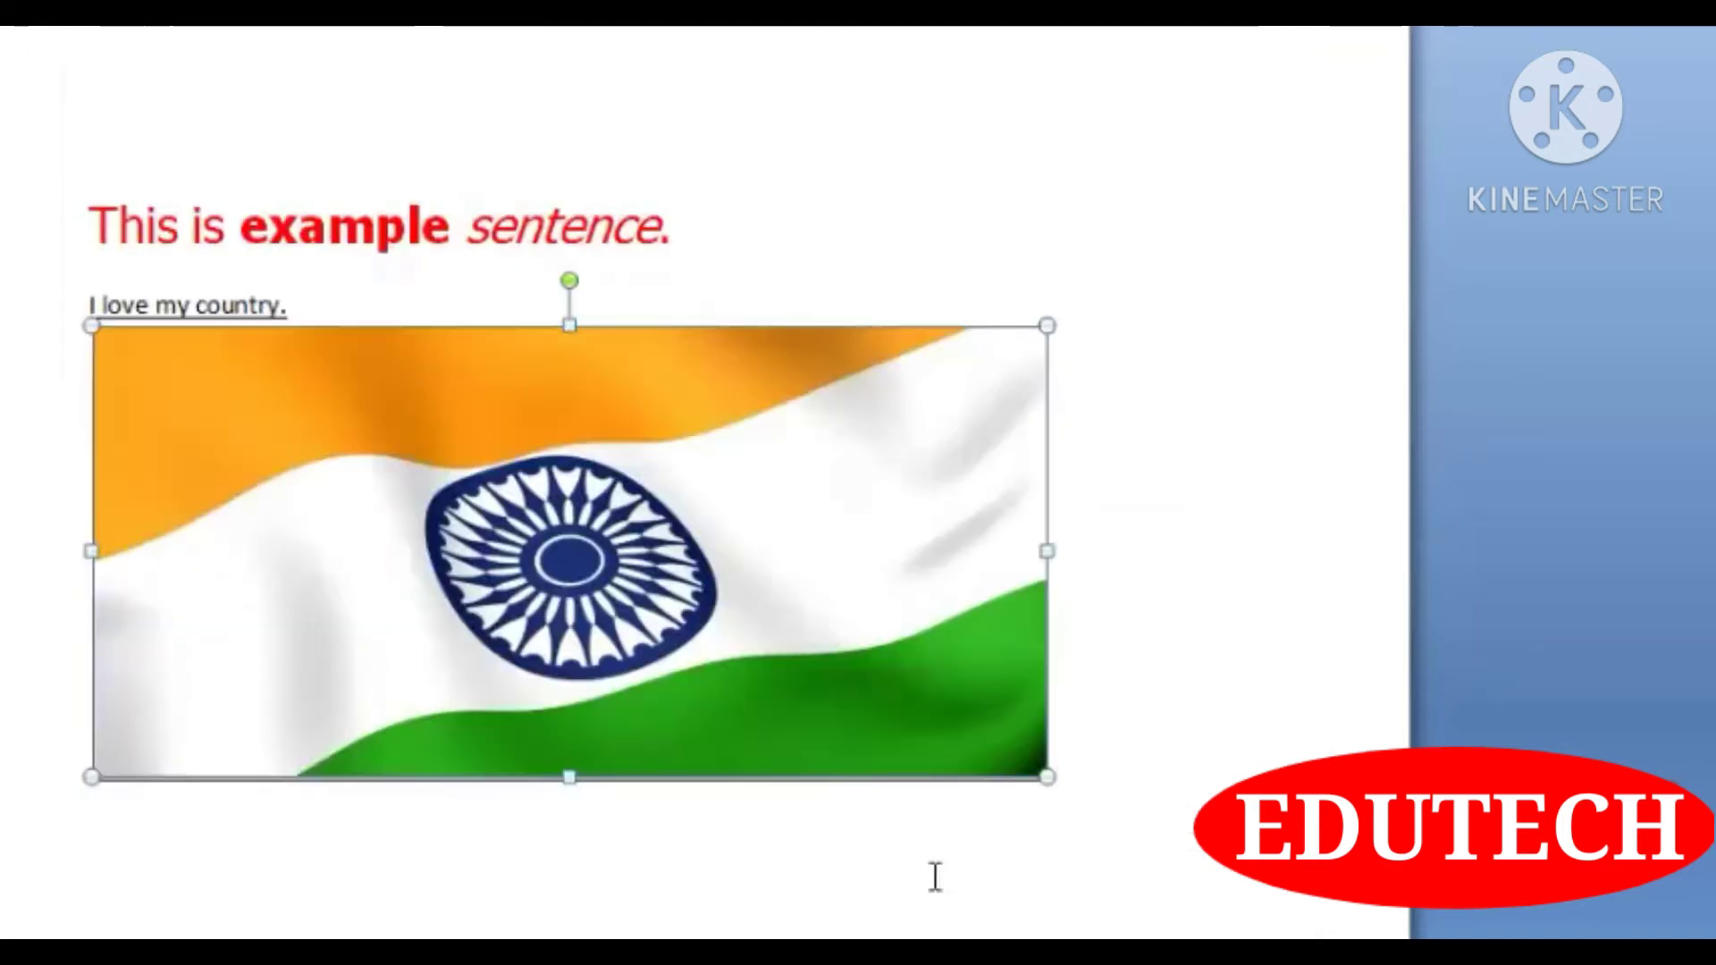
pyautogui.scroll(-1, 1390, 566)
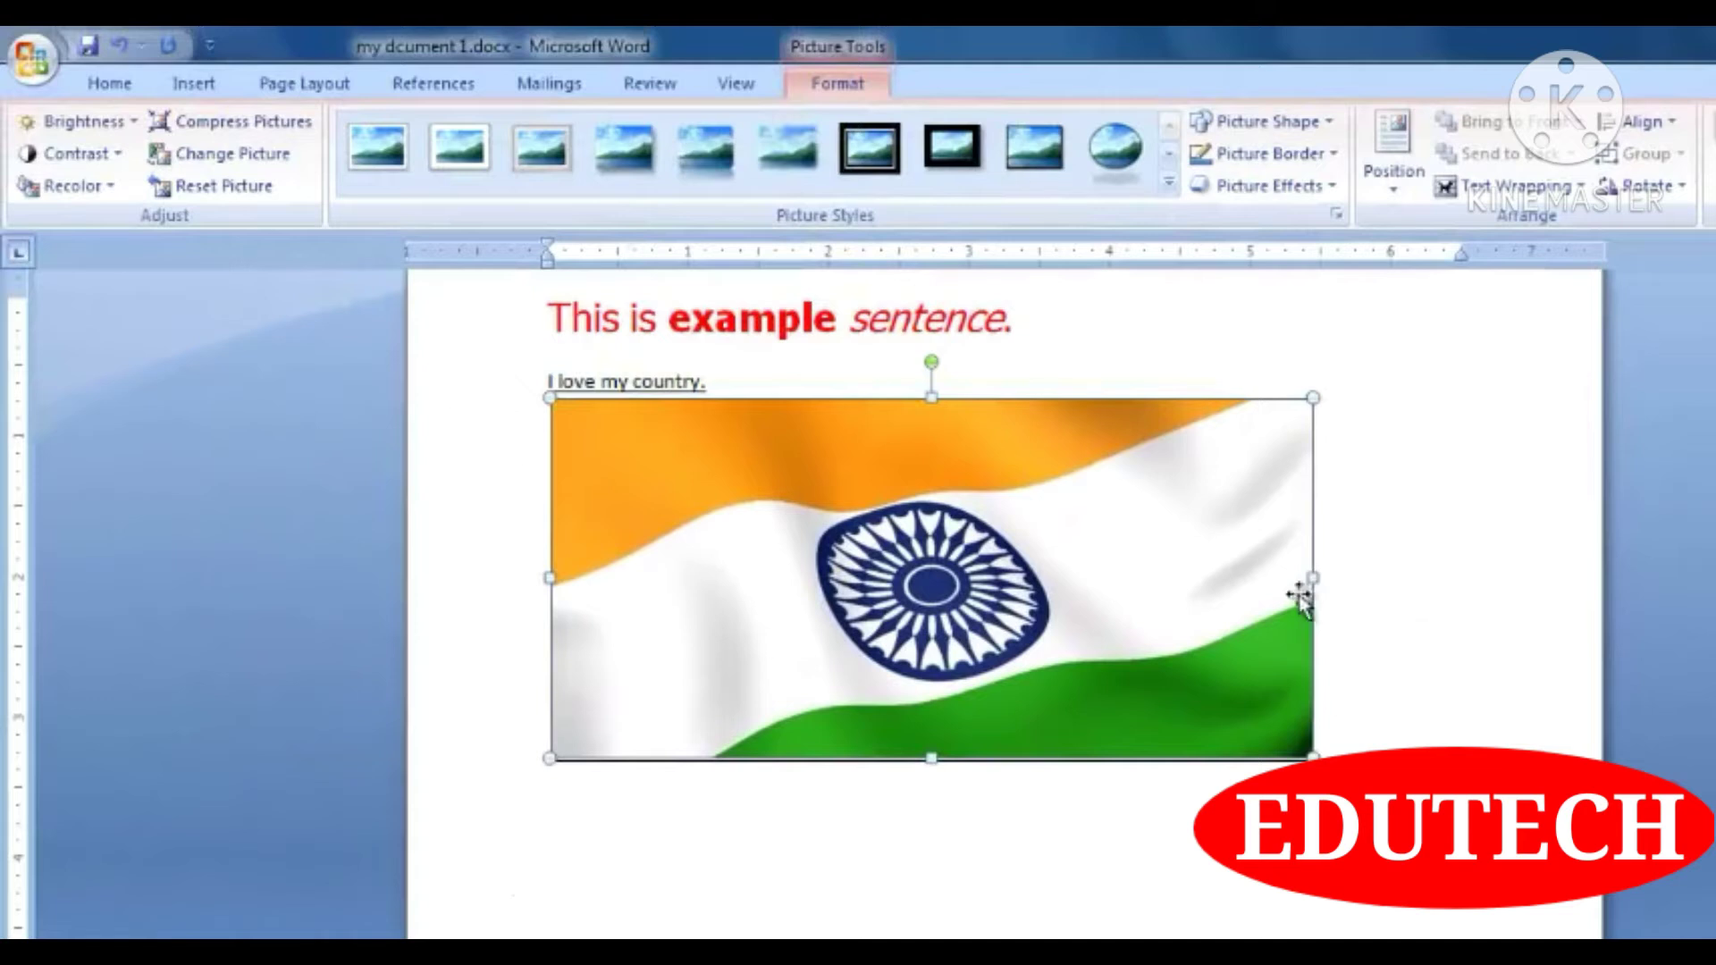
pyautogui.click(1033, 365)
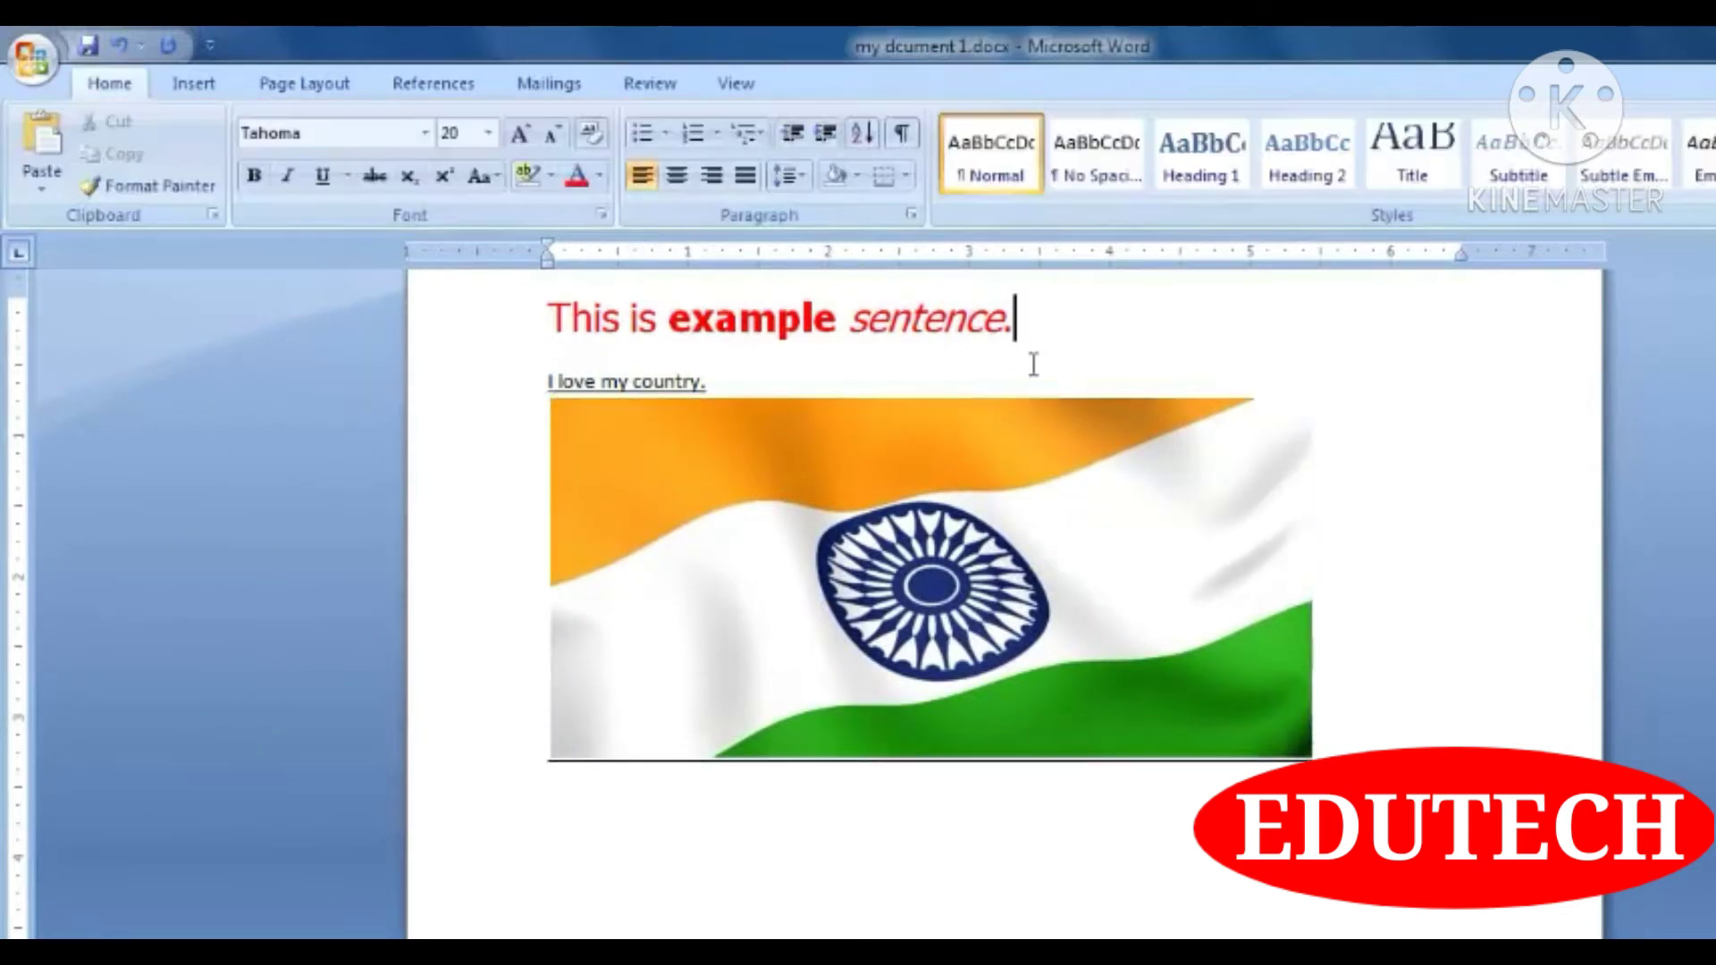
pyautogui.scroll(1, 1033, 364)
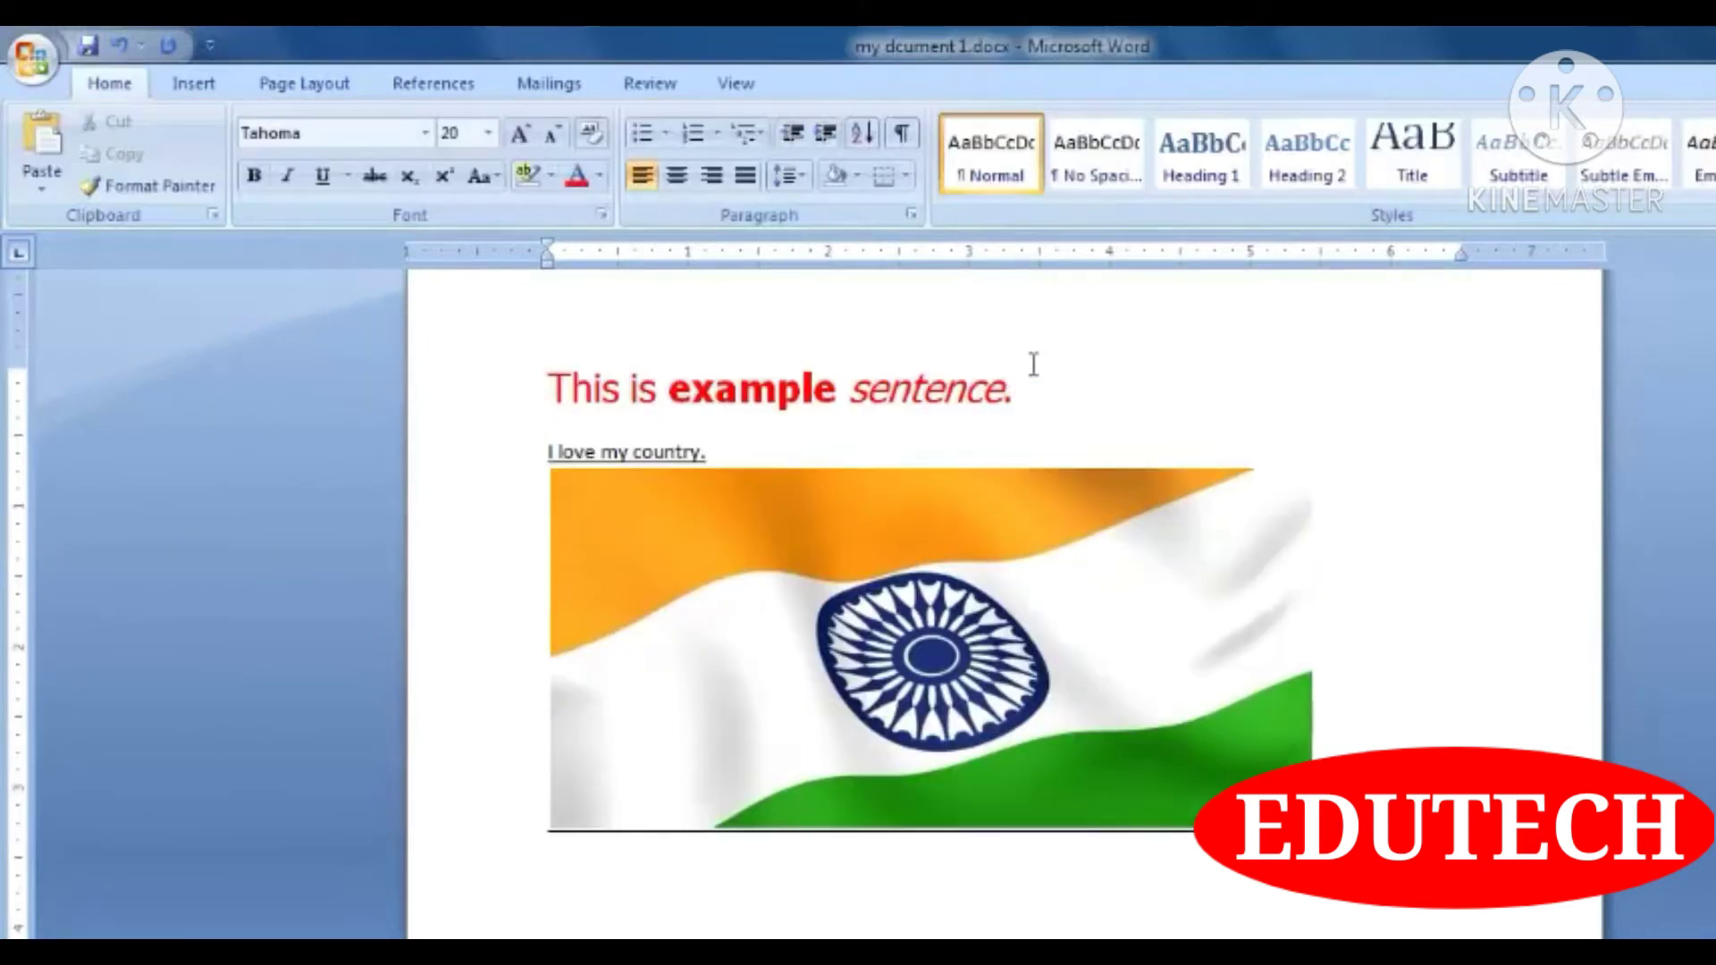
pyautogui.click(1042, 582)
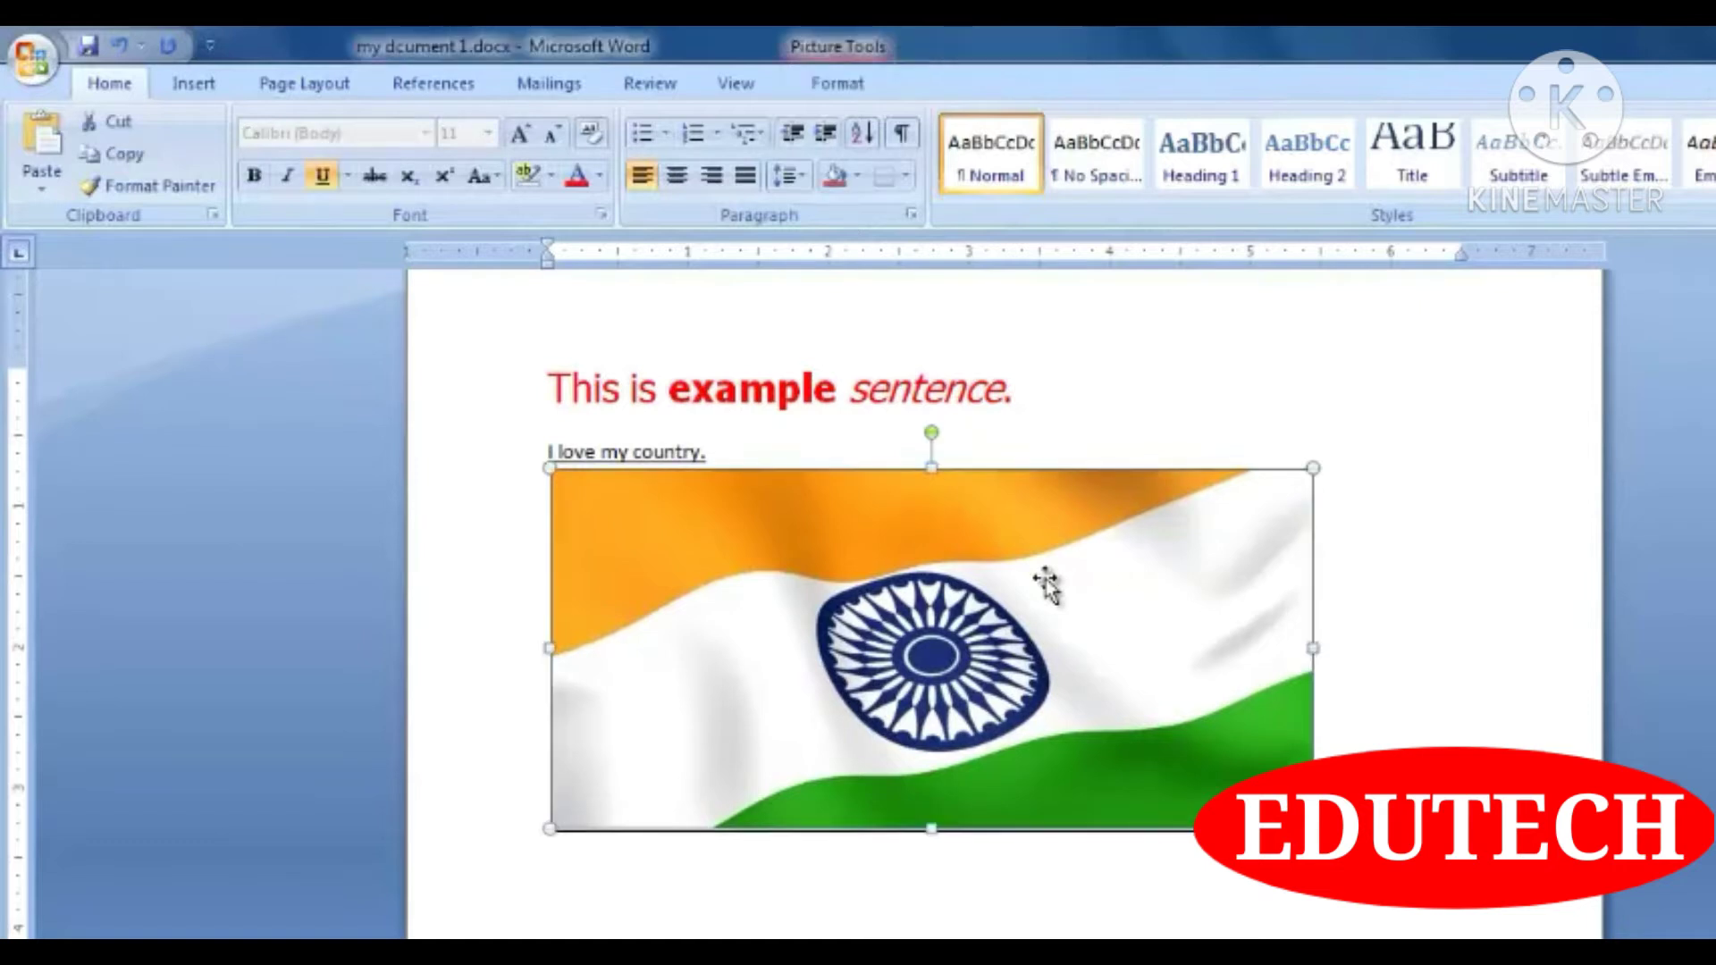
pyautogui.click(961, 446)
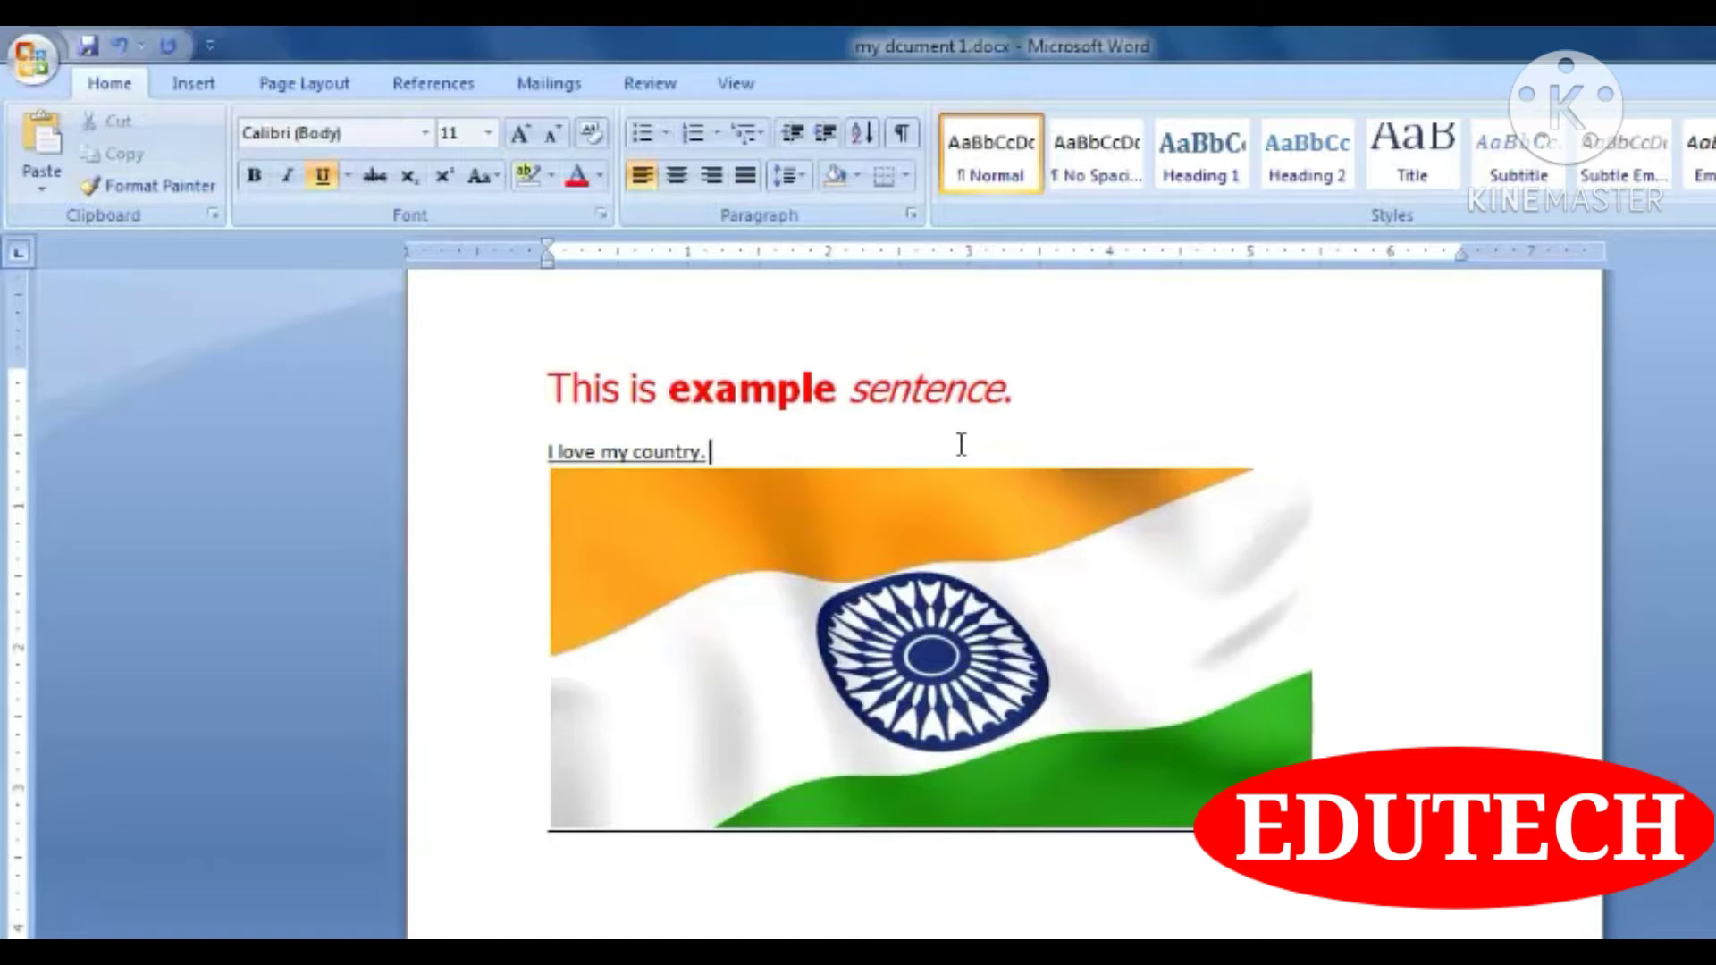
pyautogui.click(228, 84)
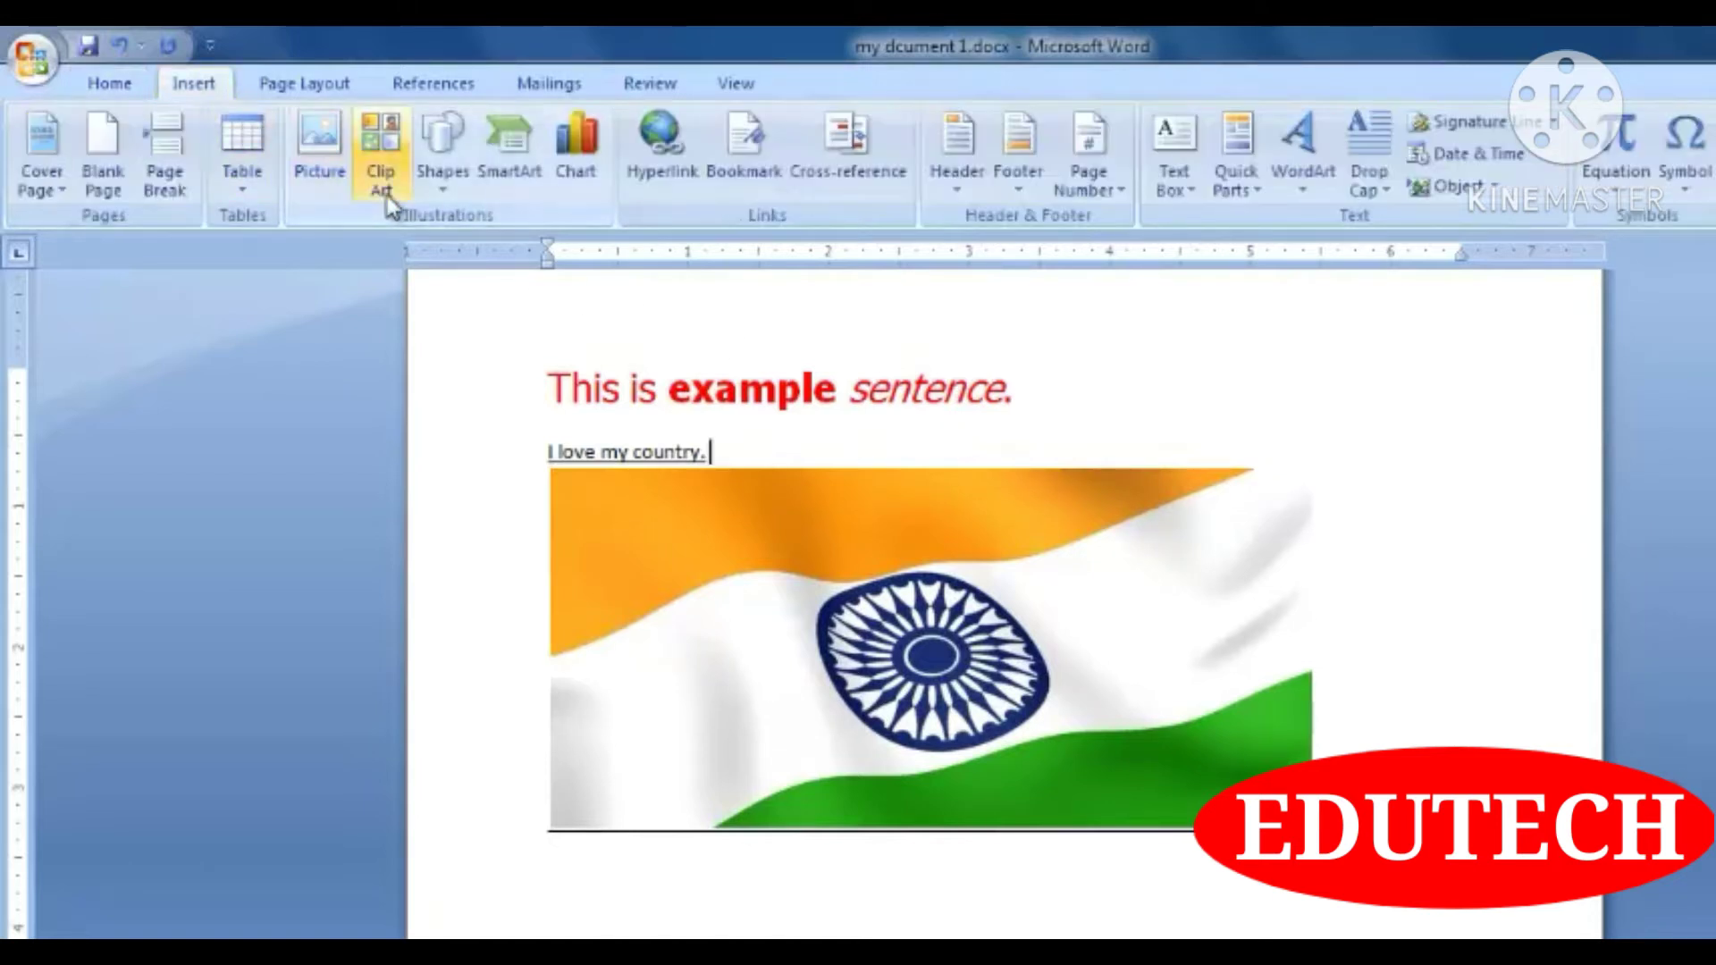
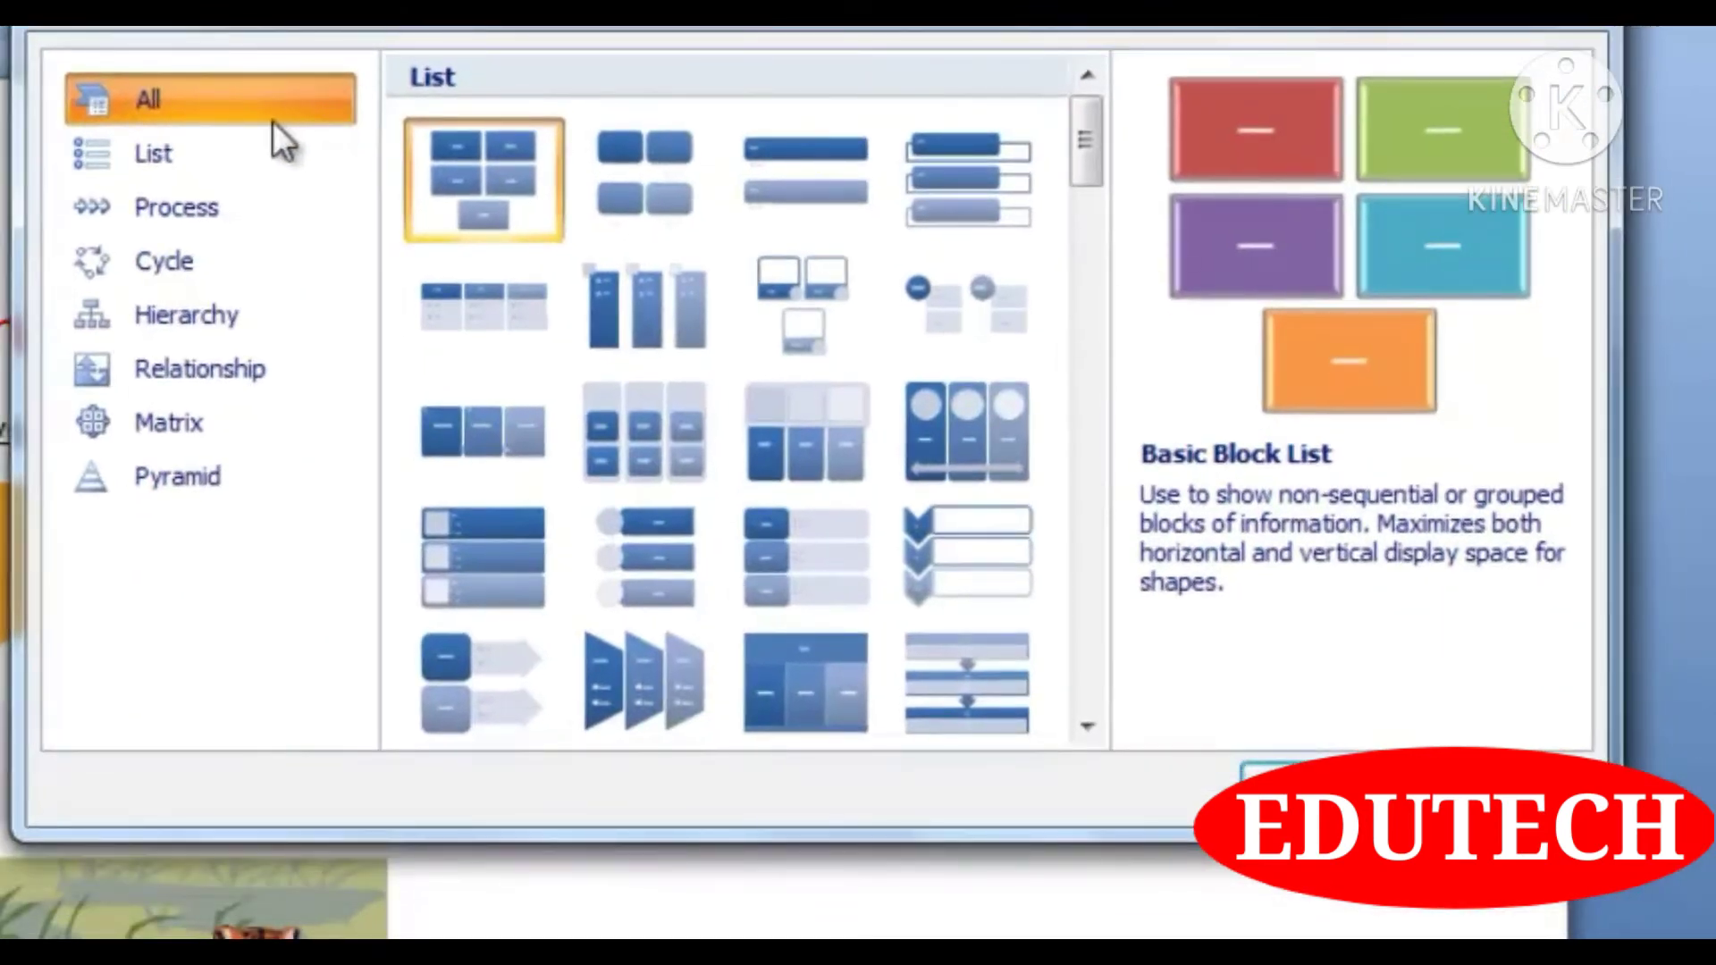
# - Browse the SmartArt layouts in the List, Process, Cycle, Hierarchy, Relationship, Matrix and Pyramid categories
pyautogui.click(265, 166)
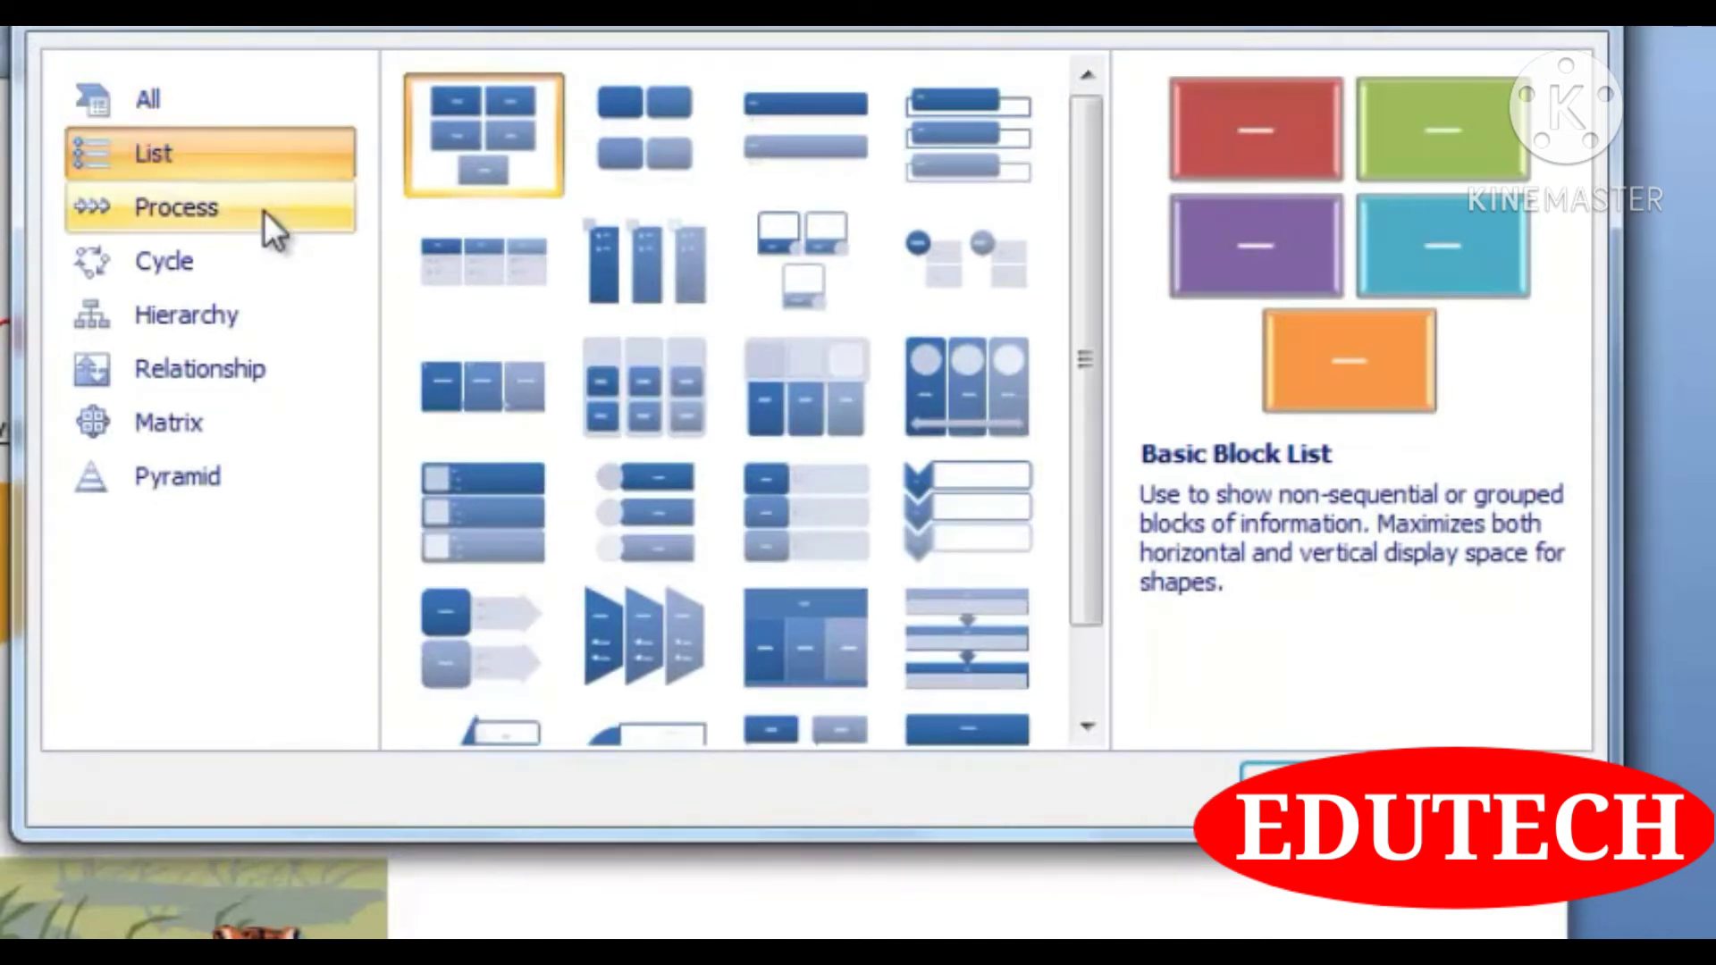
pyautogui.click(264, 211)
pyautogui.click(282, 261)
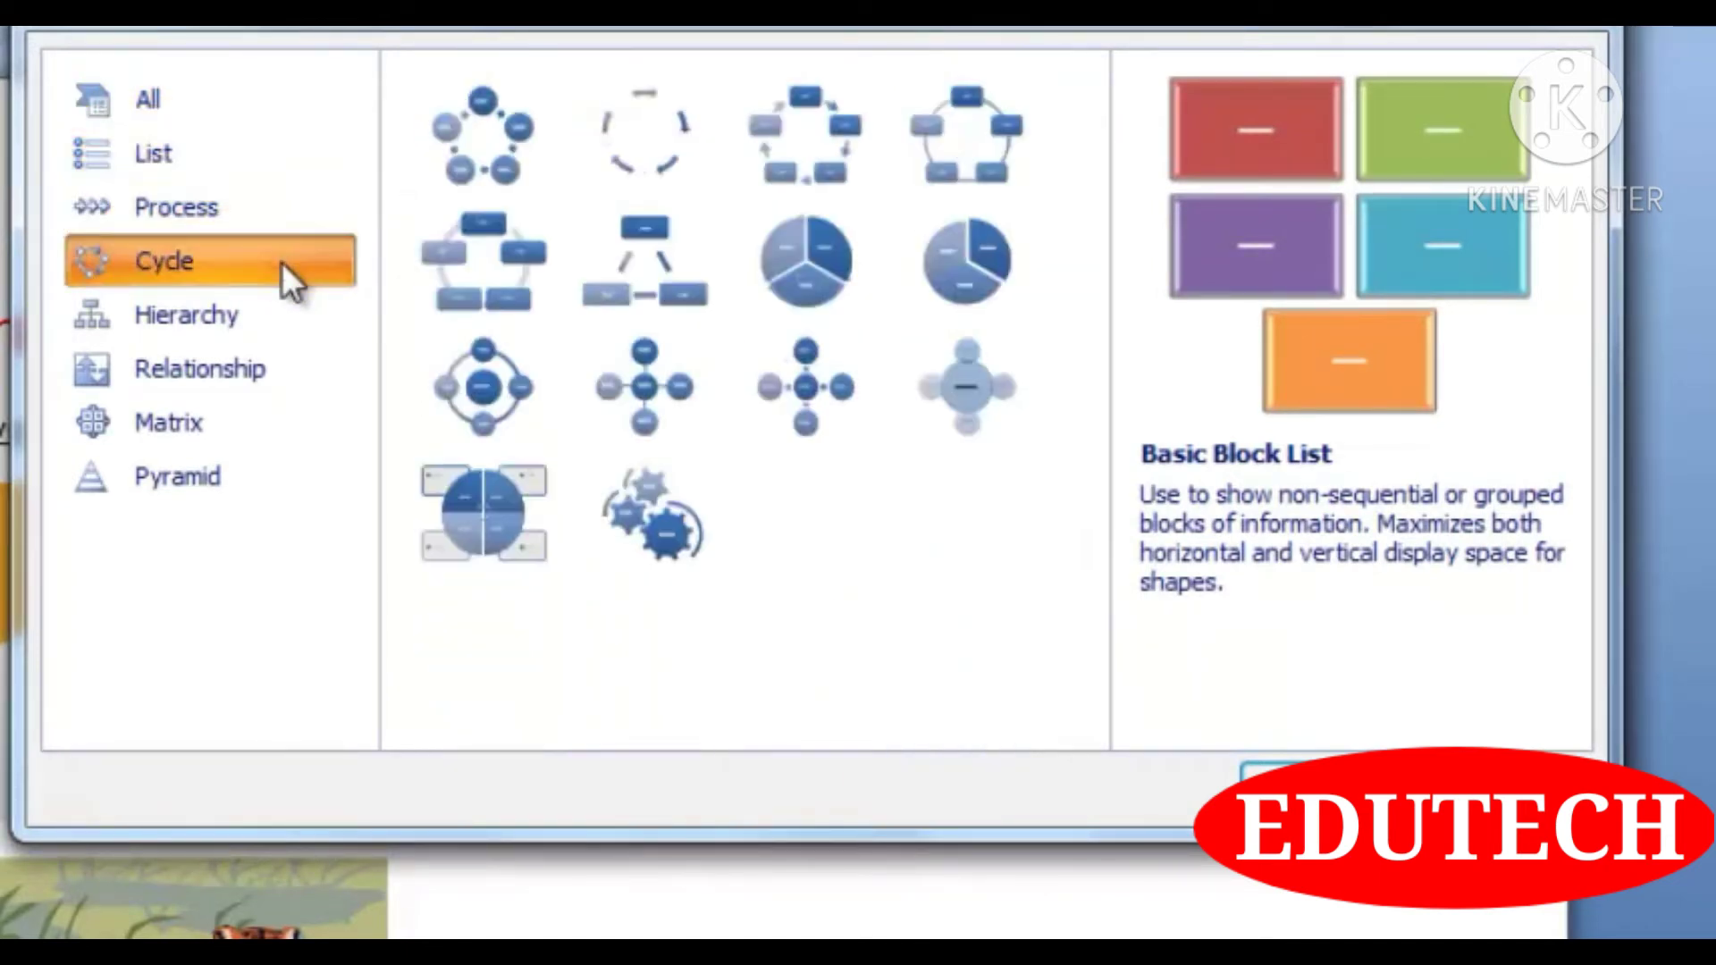
pyautogui.click(302, 335)
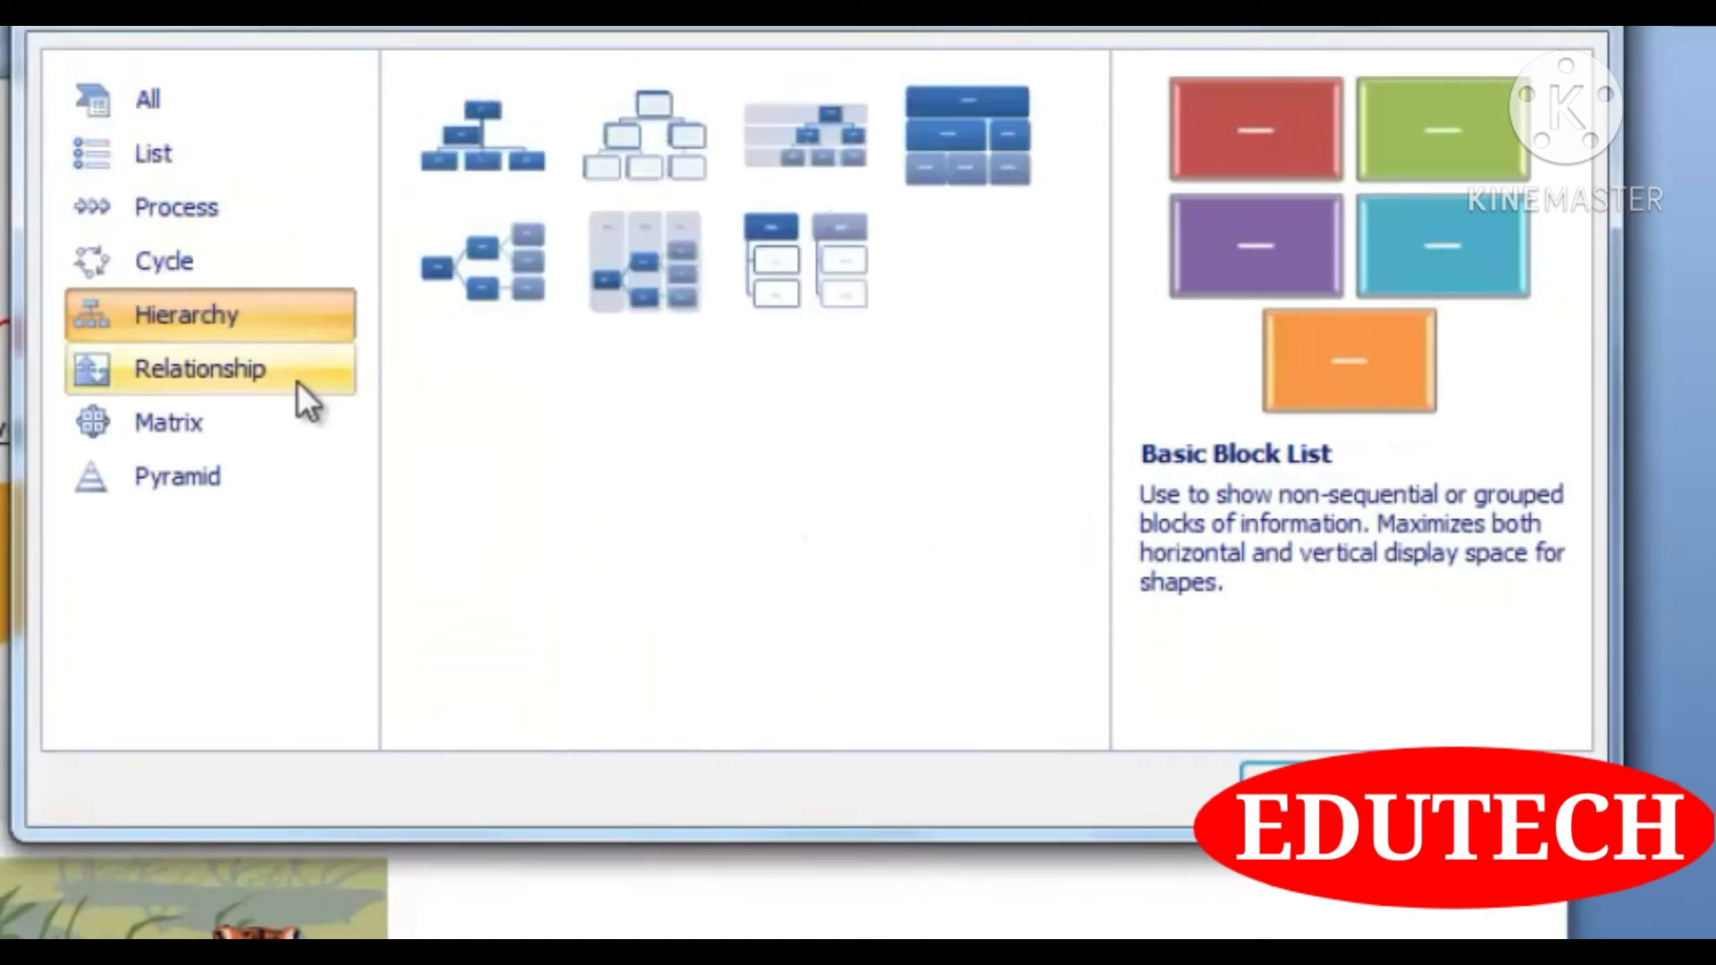
pyautogui.click(298, 378)
pyautogui.click(292, 421)
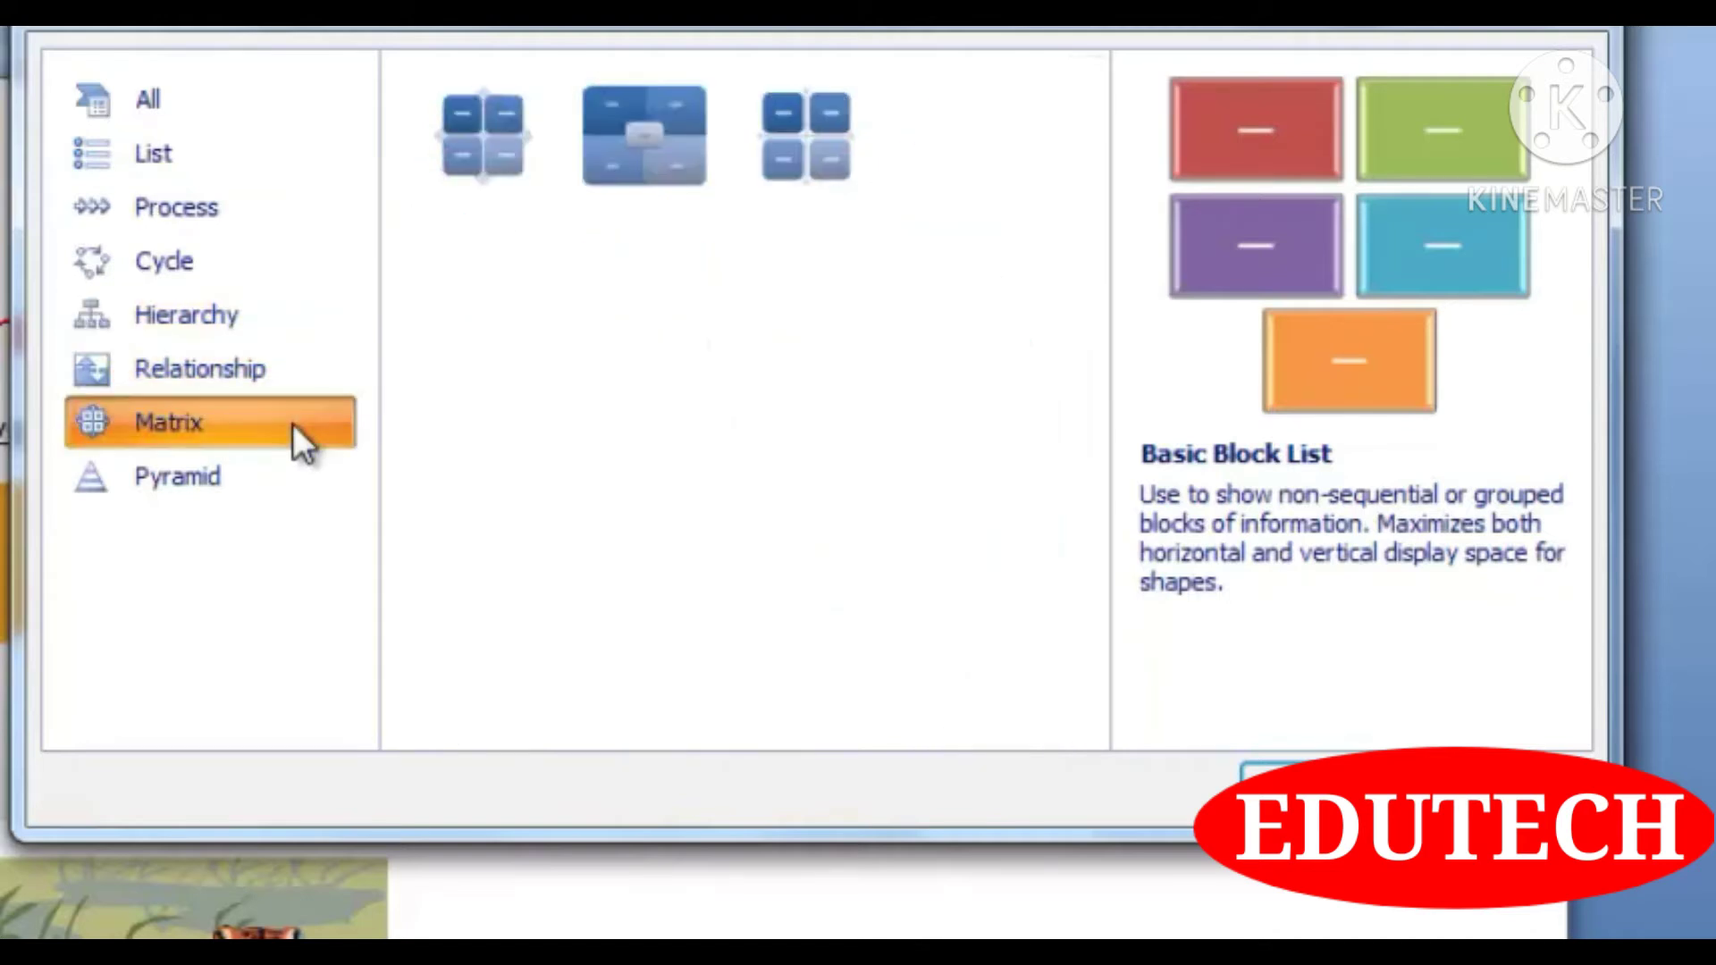
pyautogui.click(283, 462)
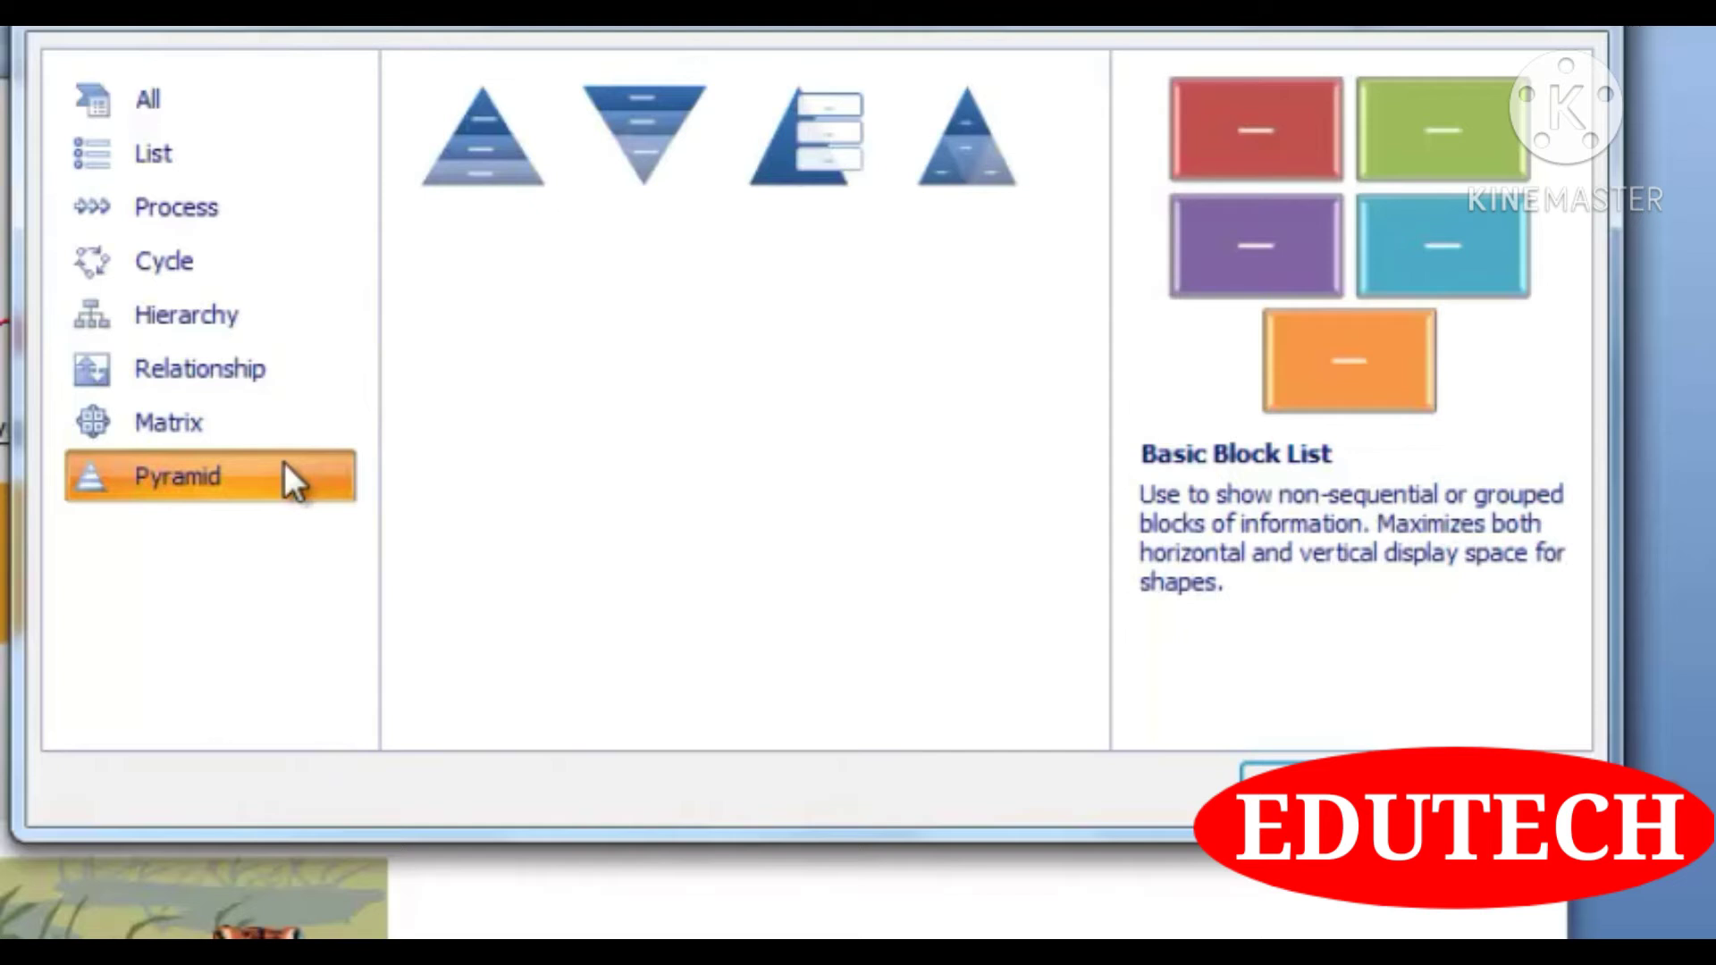
pyautogui.click(256, 161)
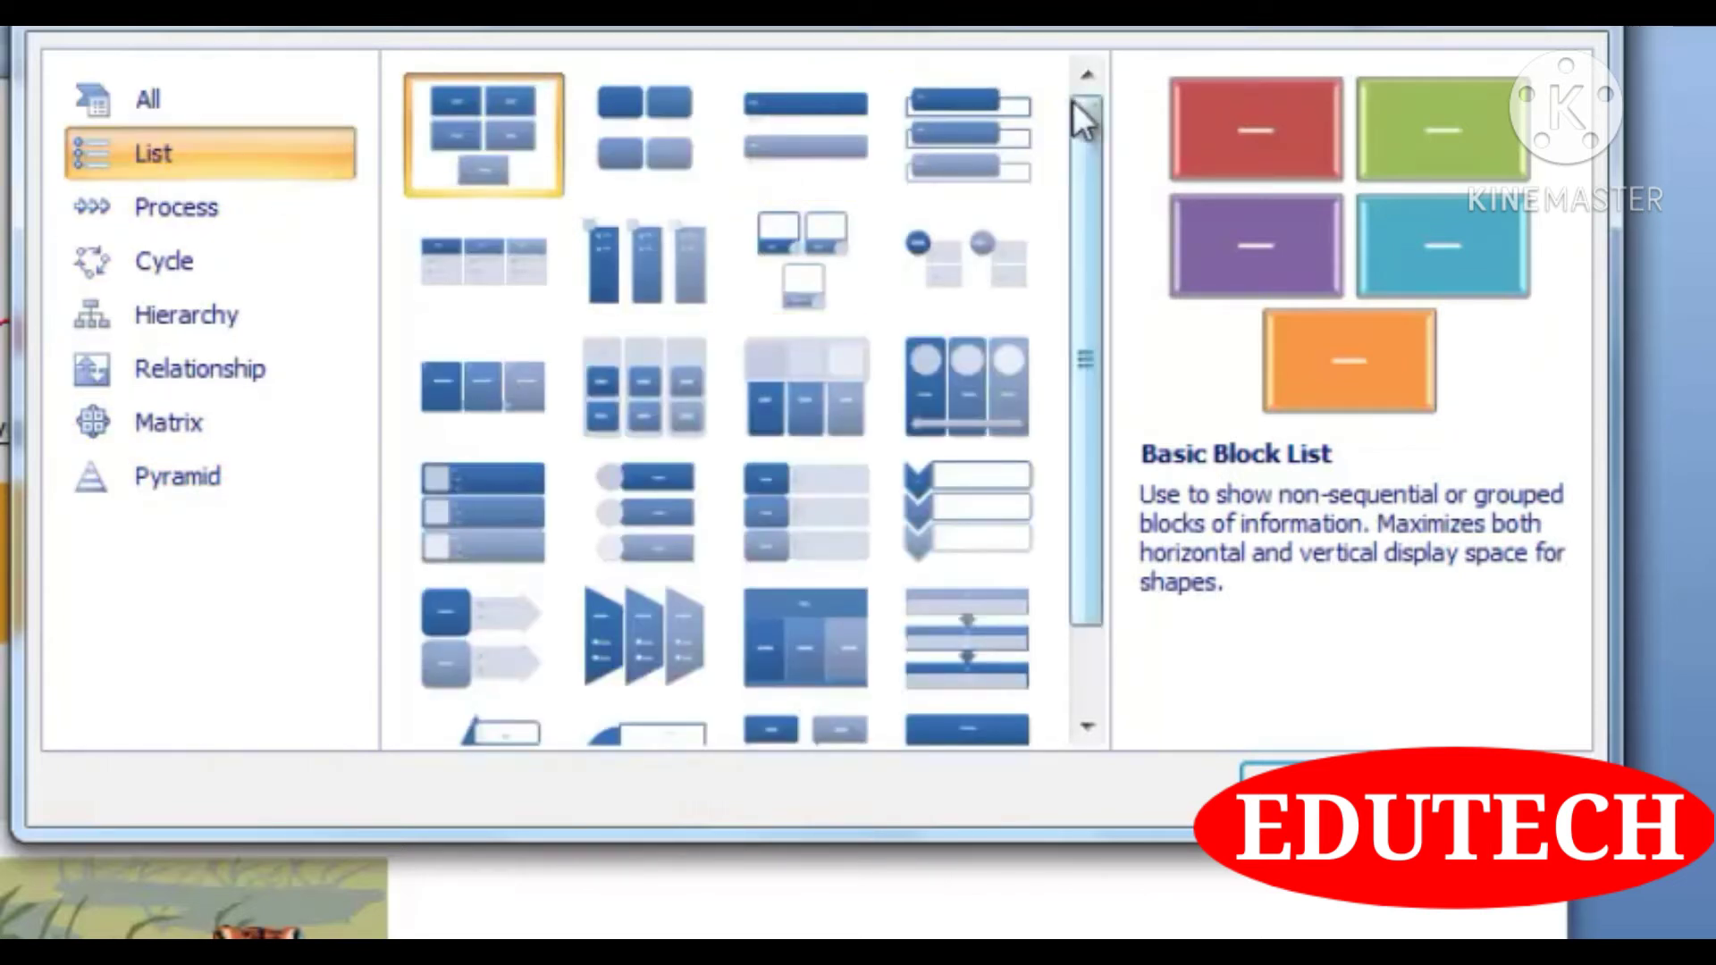
pyautogui.moveTo(1090, 109); pyautogui.dragTo(1086, 302)
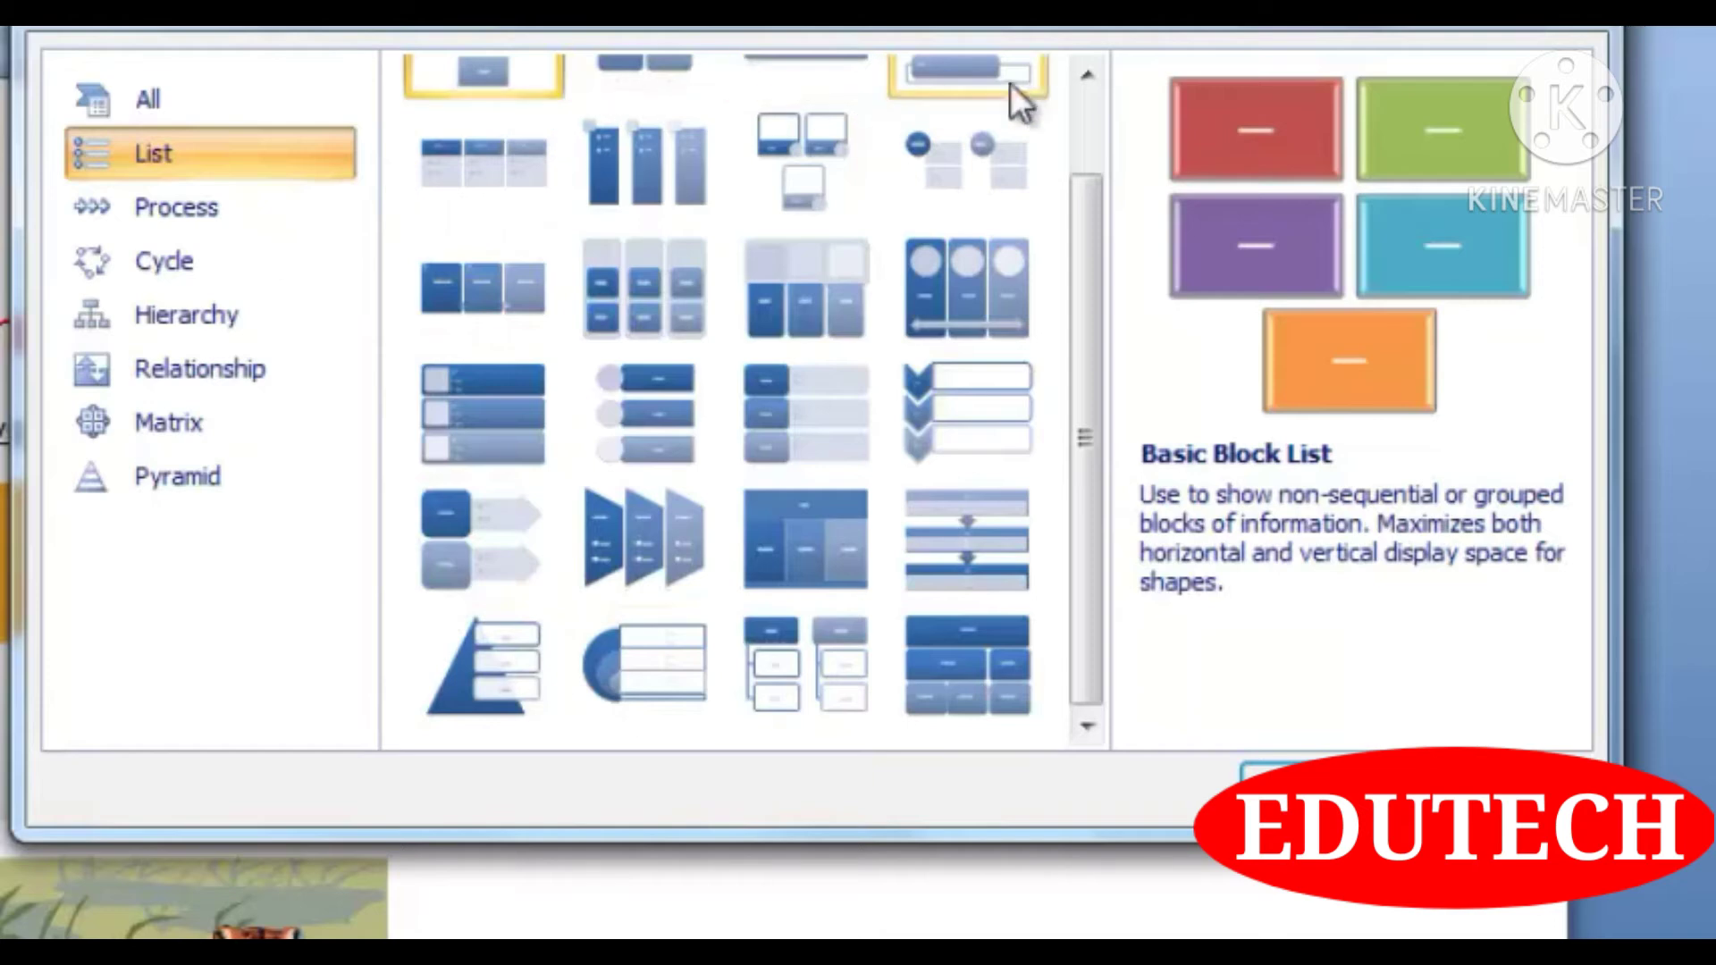
pyautogui.moveTo(1088, 212); pyautogui.dragTo(1111, 107)
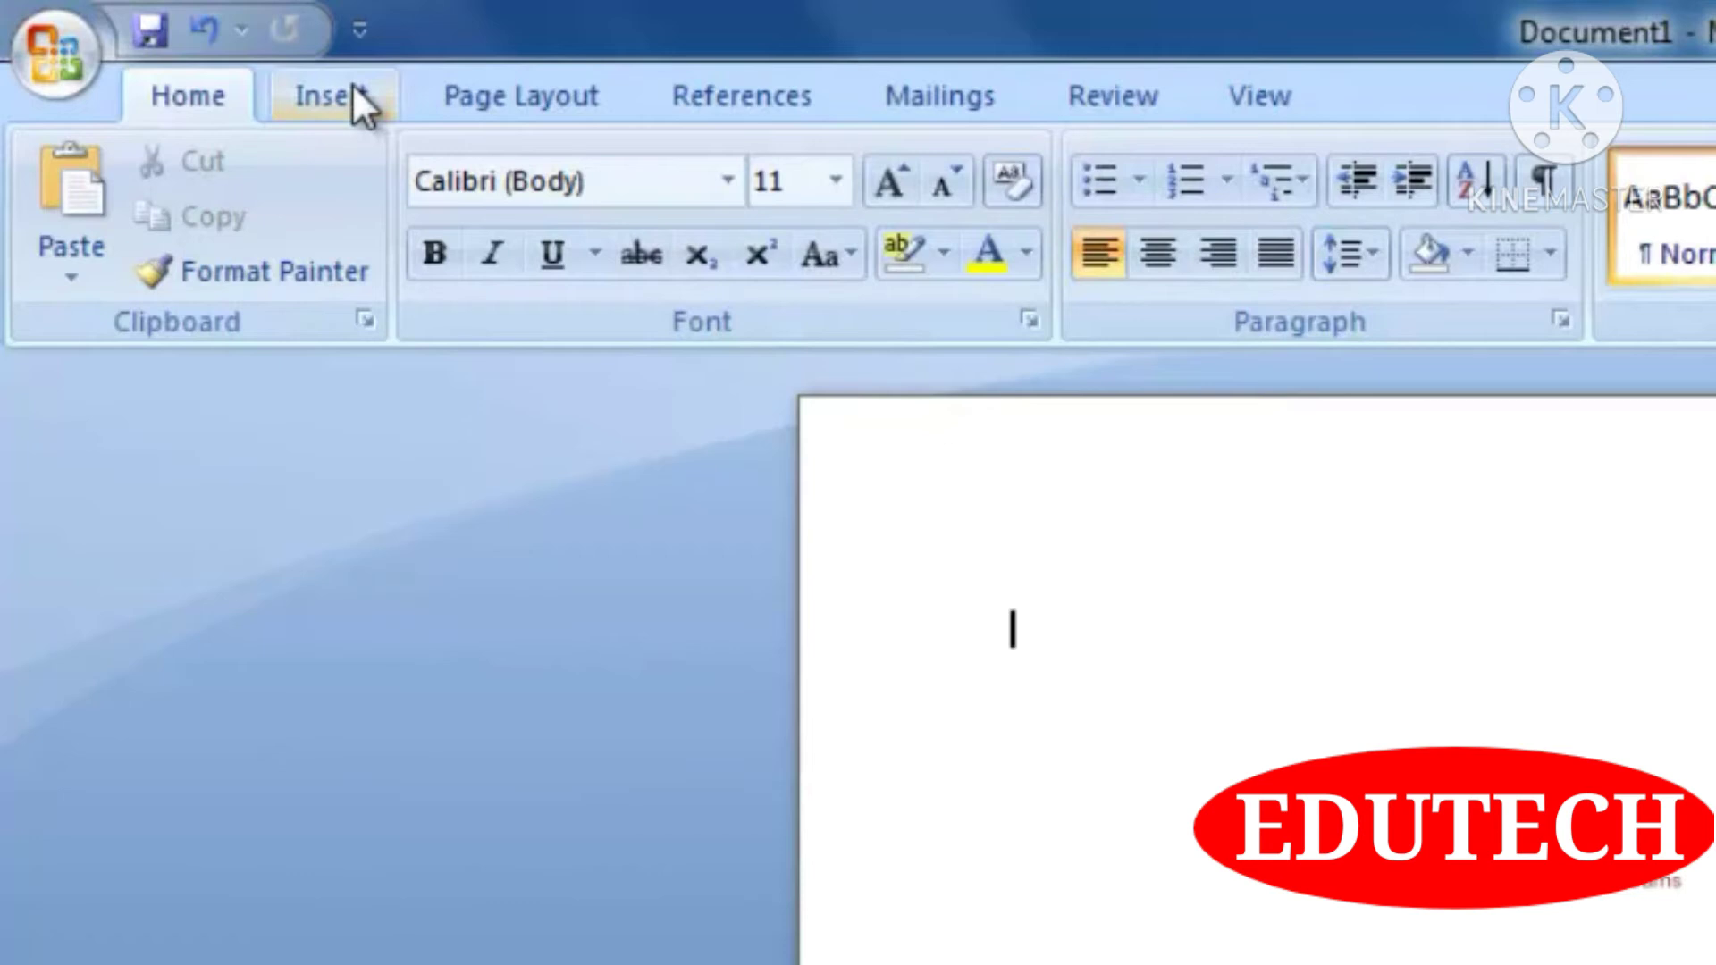
# - Insert a table with three columns and three rows into the blank document
pyautogui.click(352, 83)
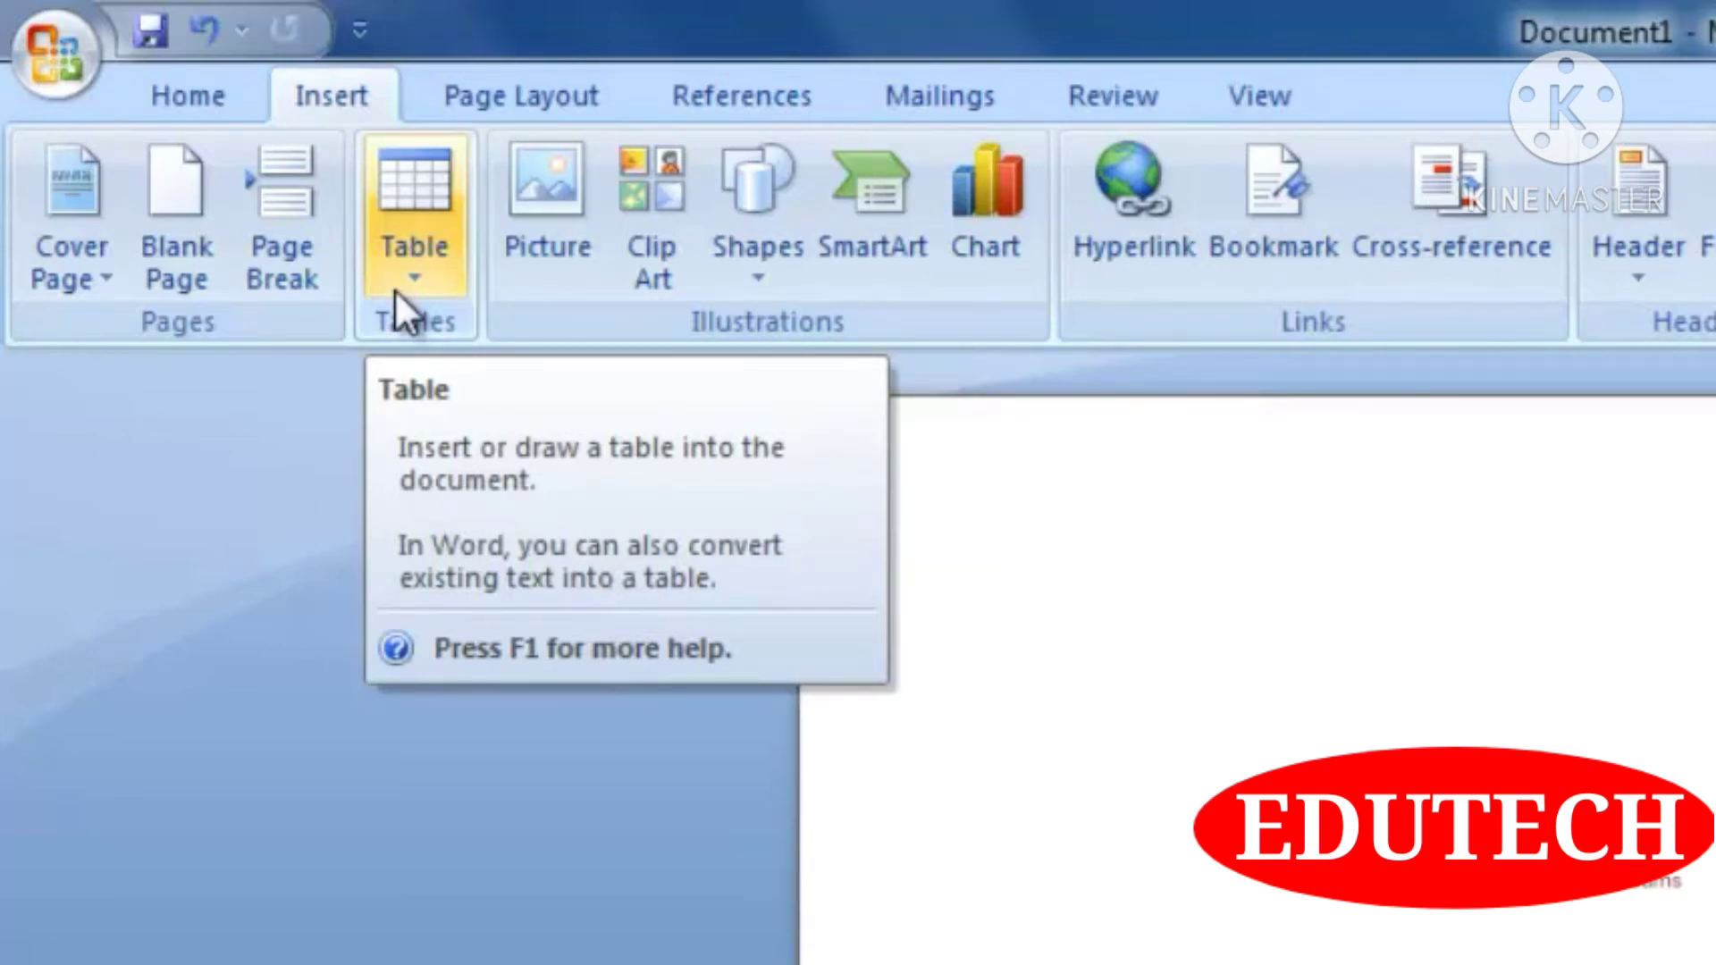
pyautogui.click(413, 268)
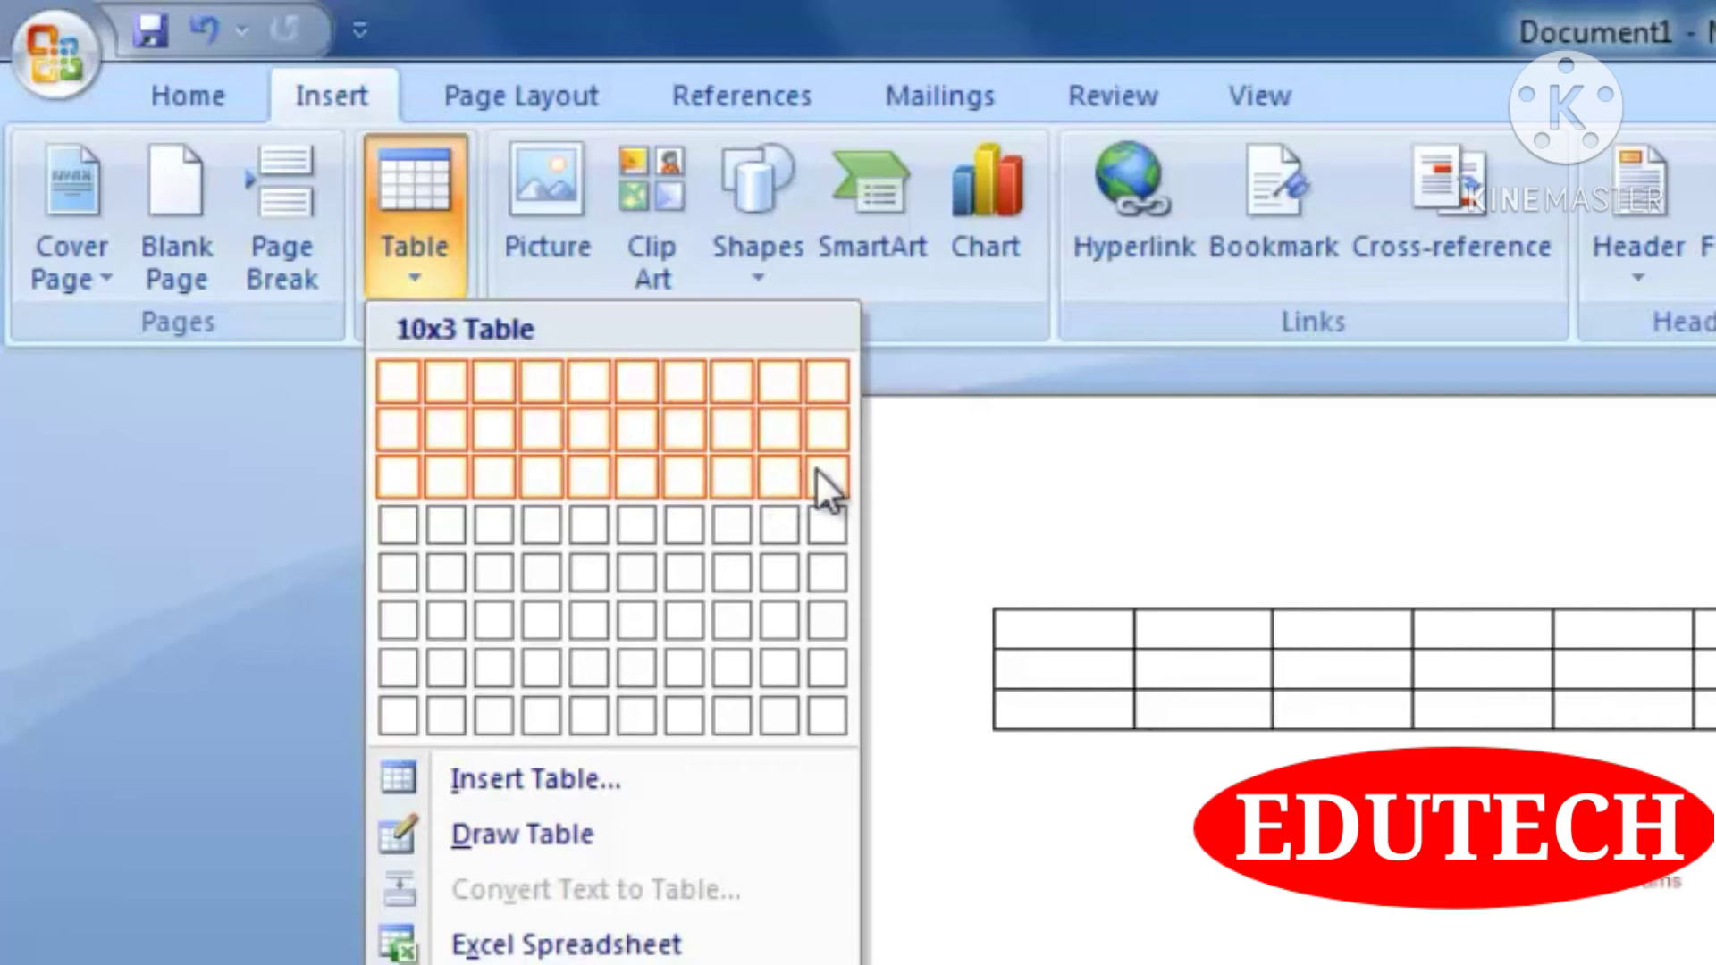
pyautogui.click(493, 477)
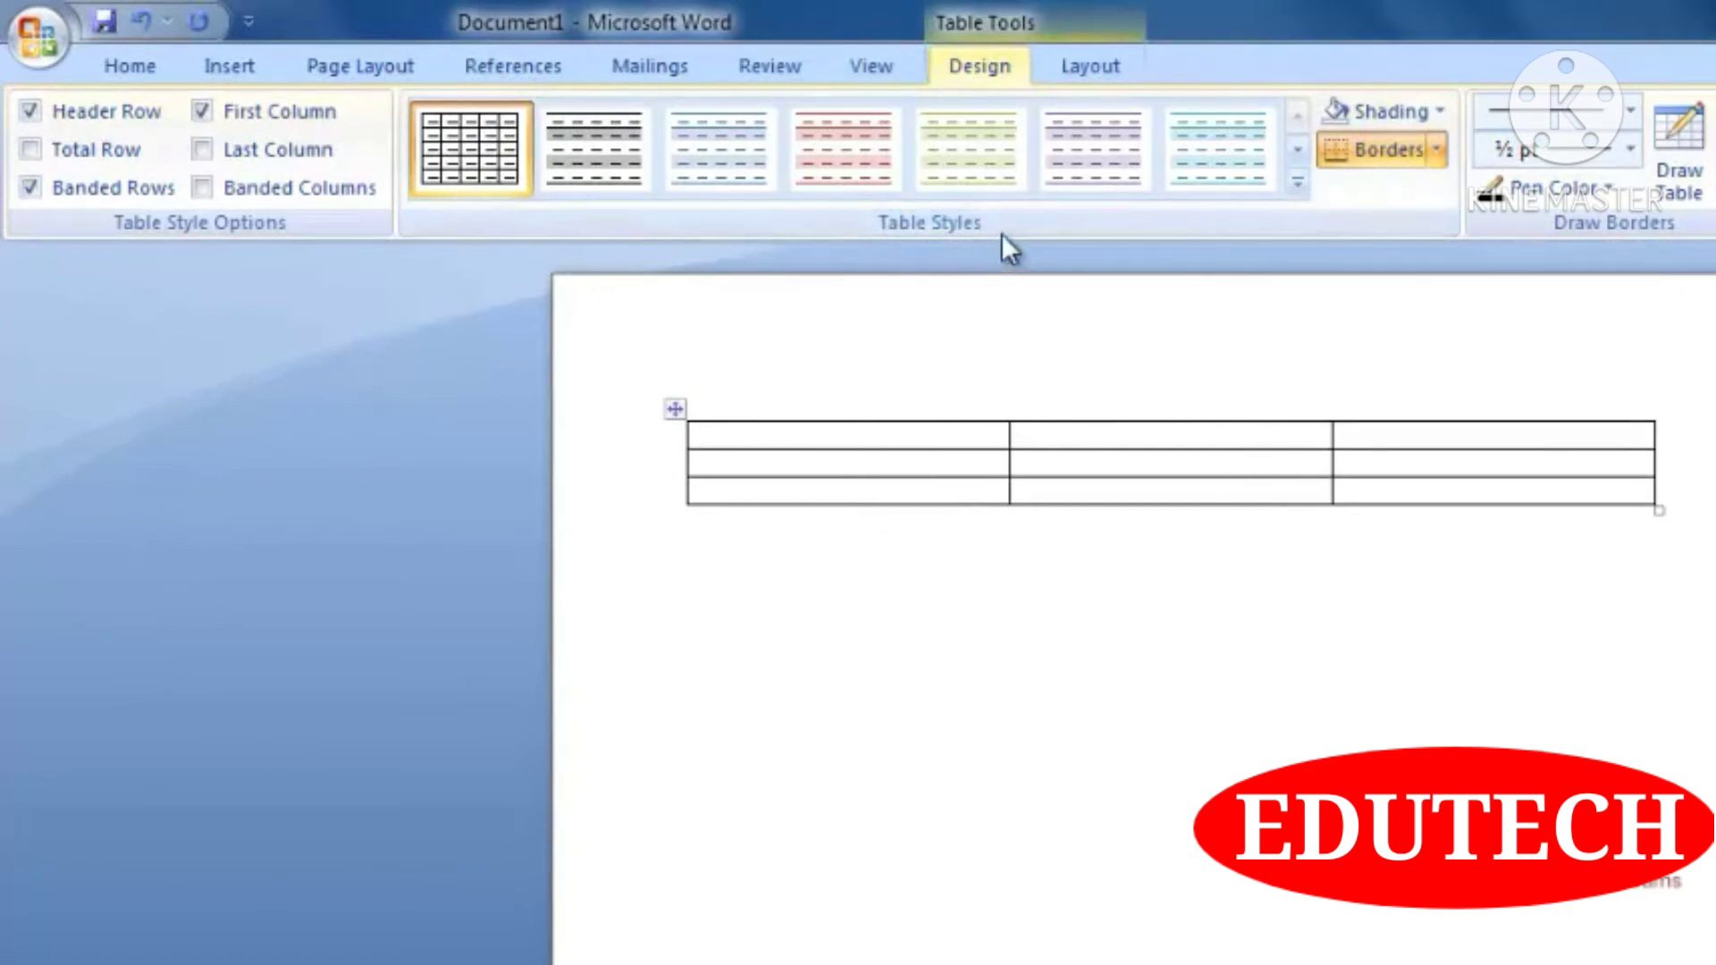
# - Apply the built-in table style with a solid purple header row and thin row lines to the table
pyautogui.click(1296, 185)
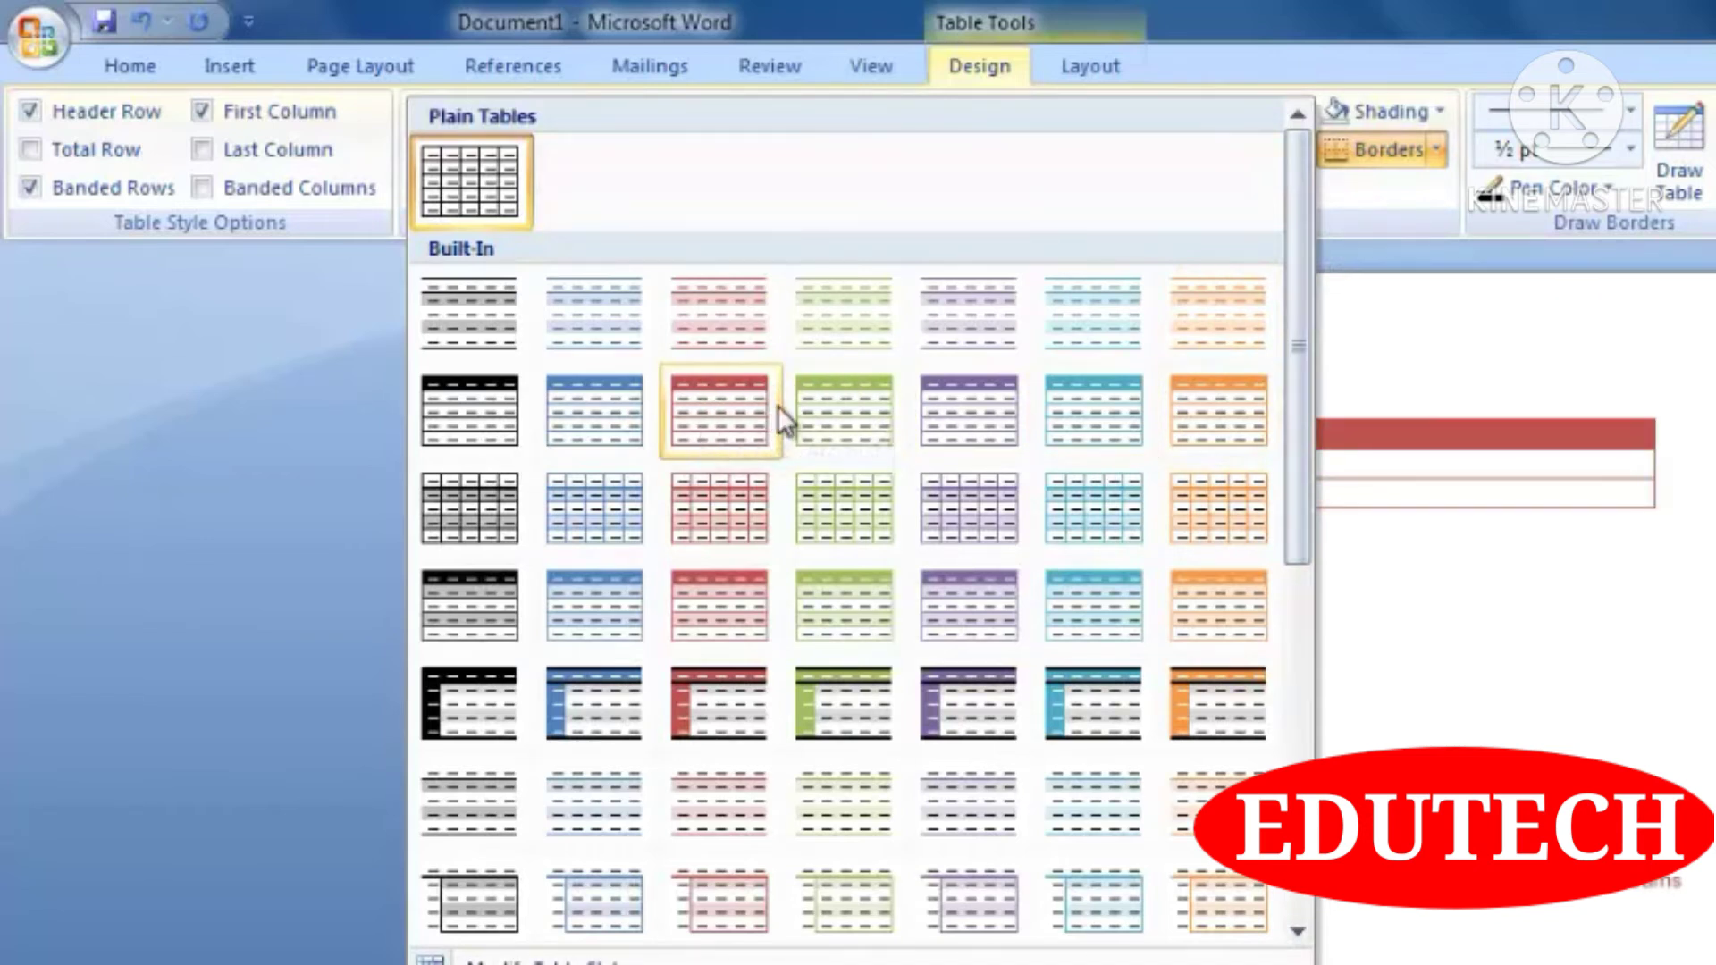
pyautogui.click(984, 411)
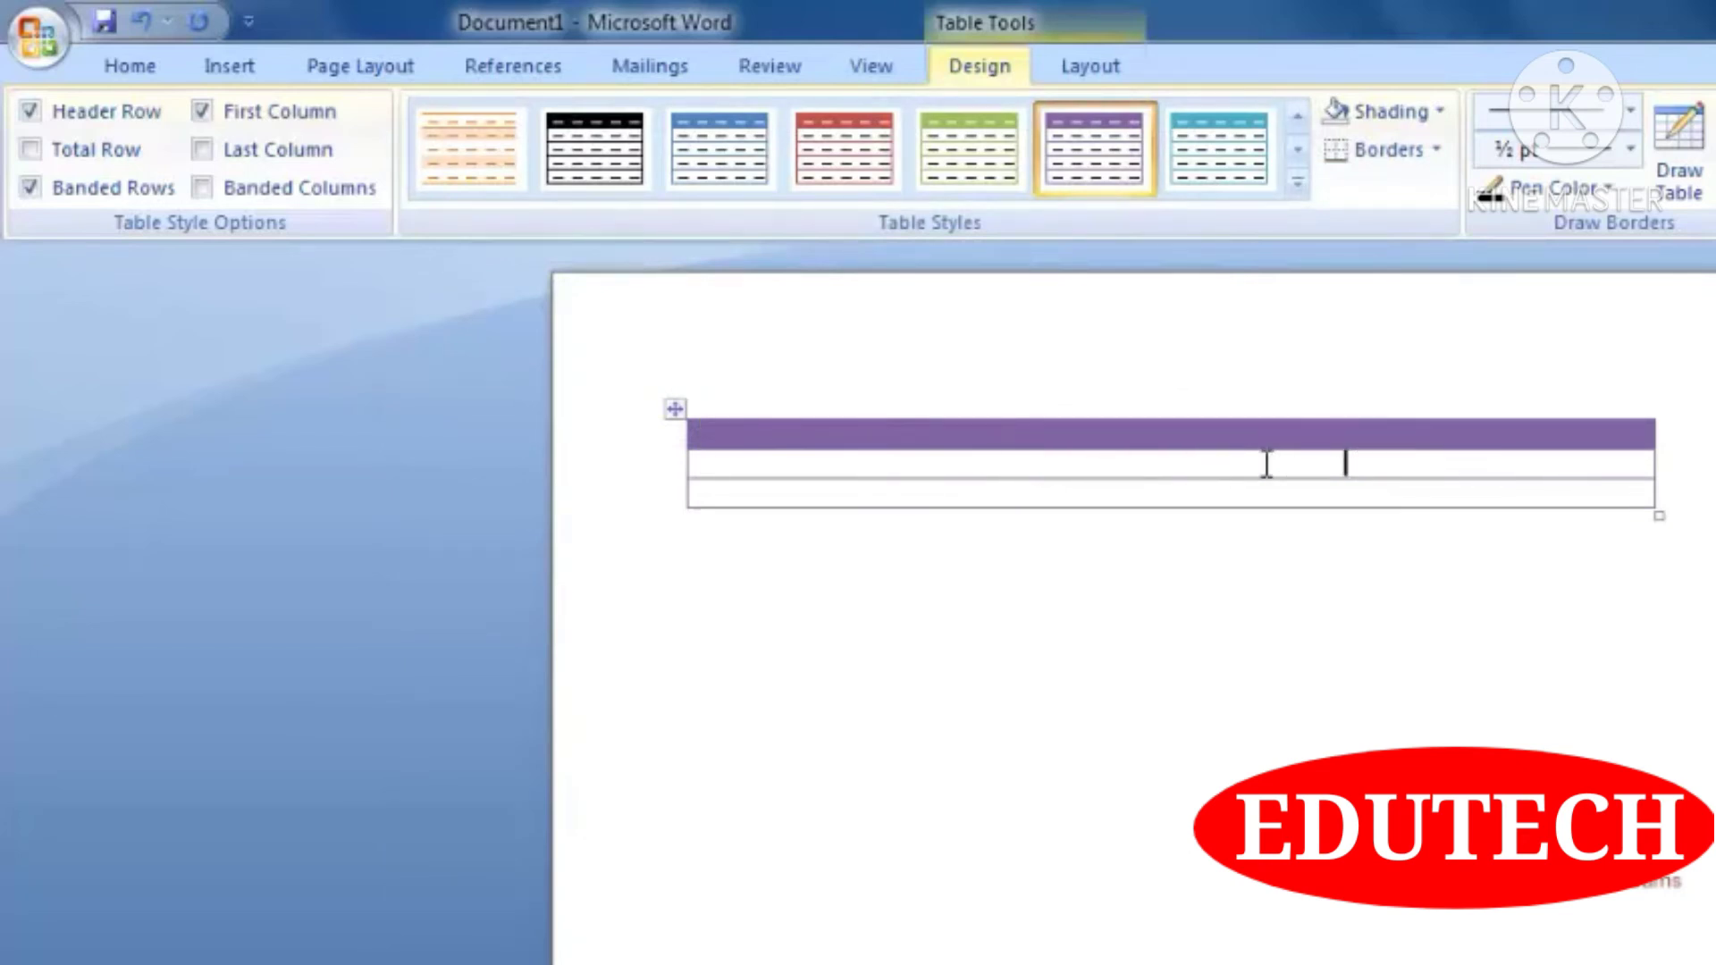
pyautogui.click(1055, 463)
# - Review the Table, Row, Column and Cell settings in the properties of the whole table, then close them unchanged
pyautogui.click(677, 411)
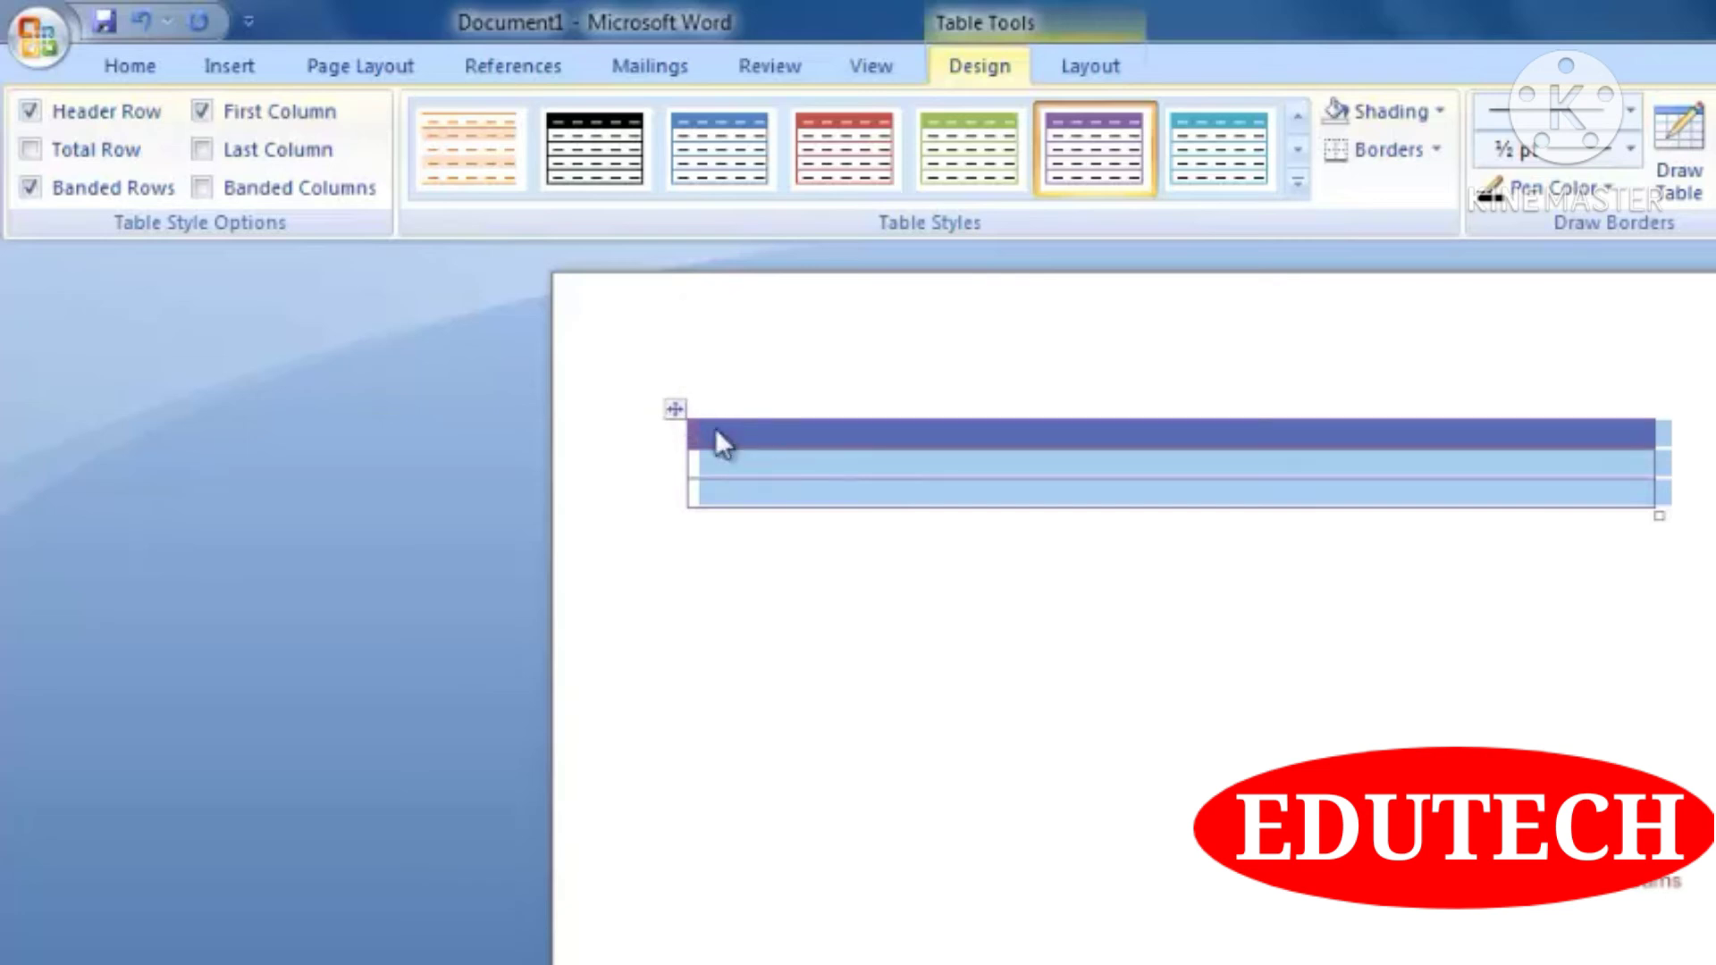
pyautogui.click(758, 459)
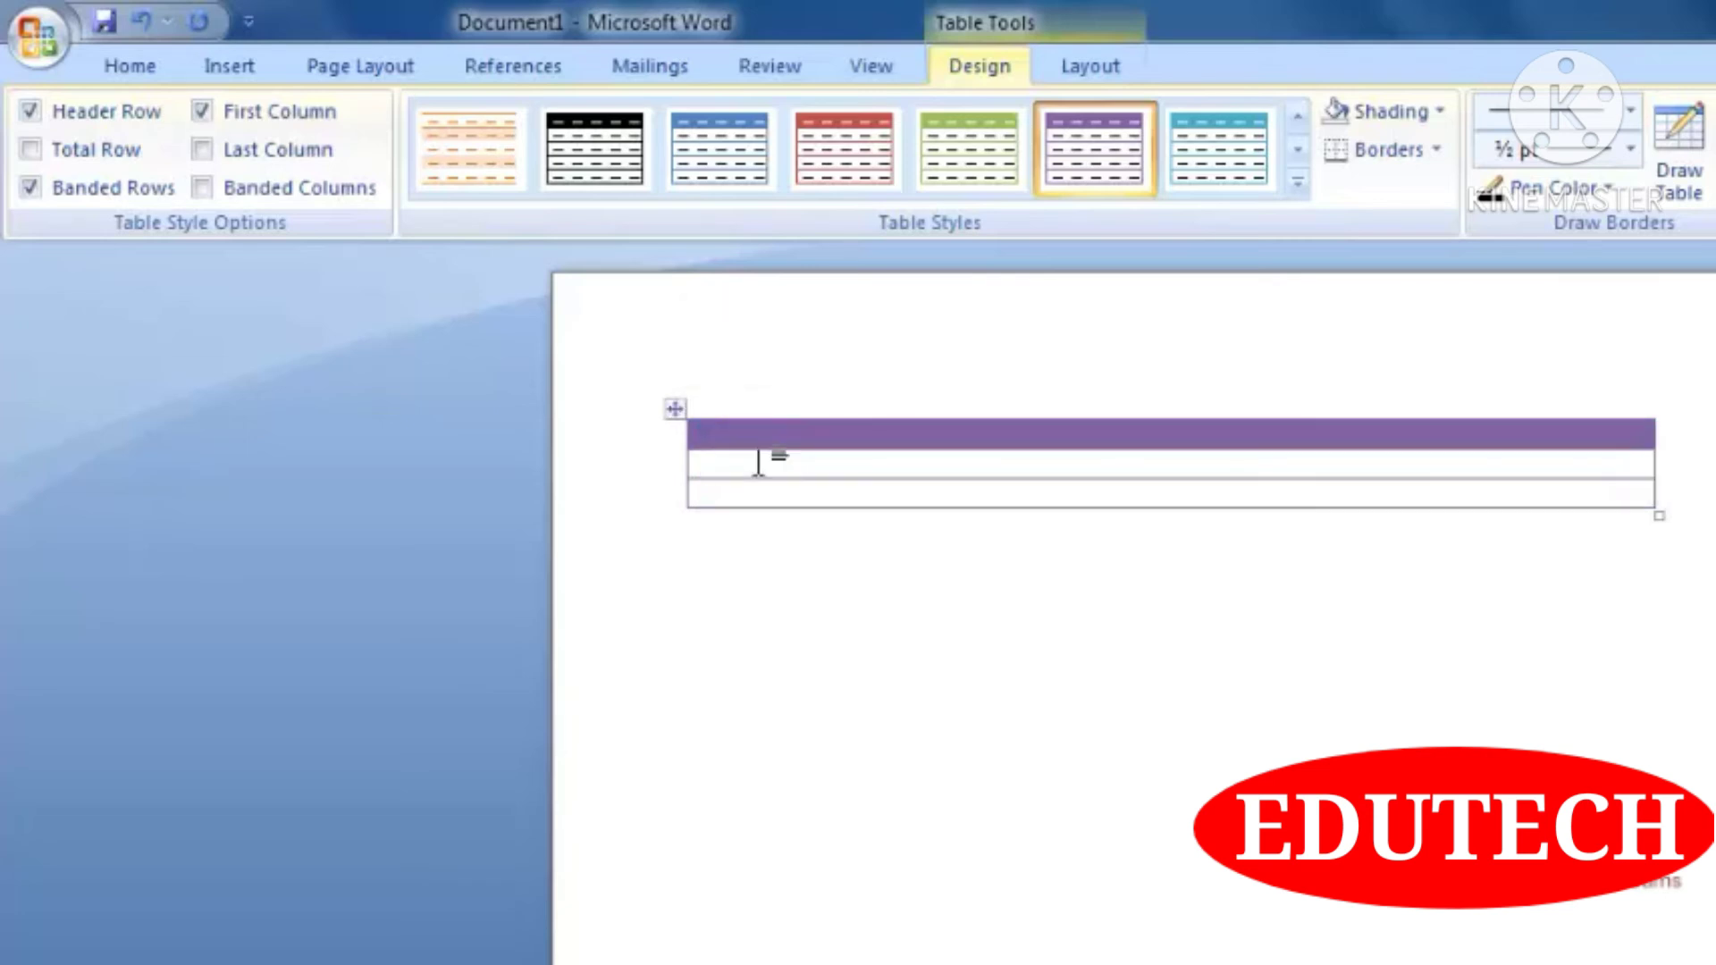
pyautogui.rightClick(758, 460)
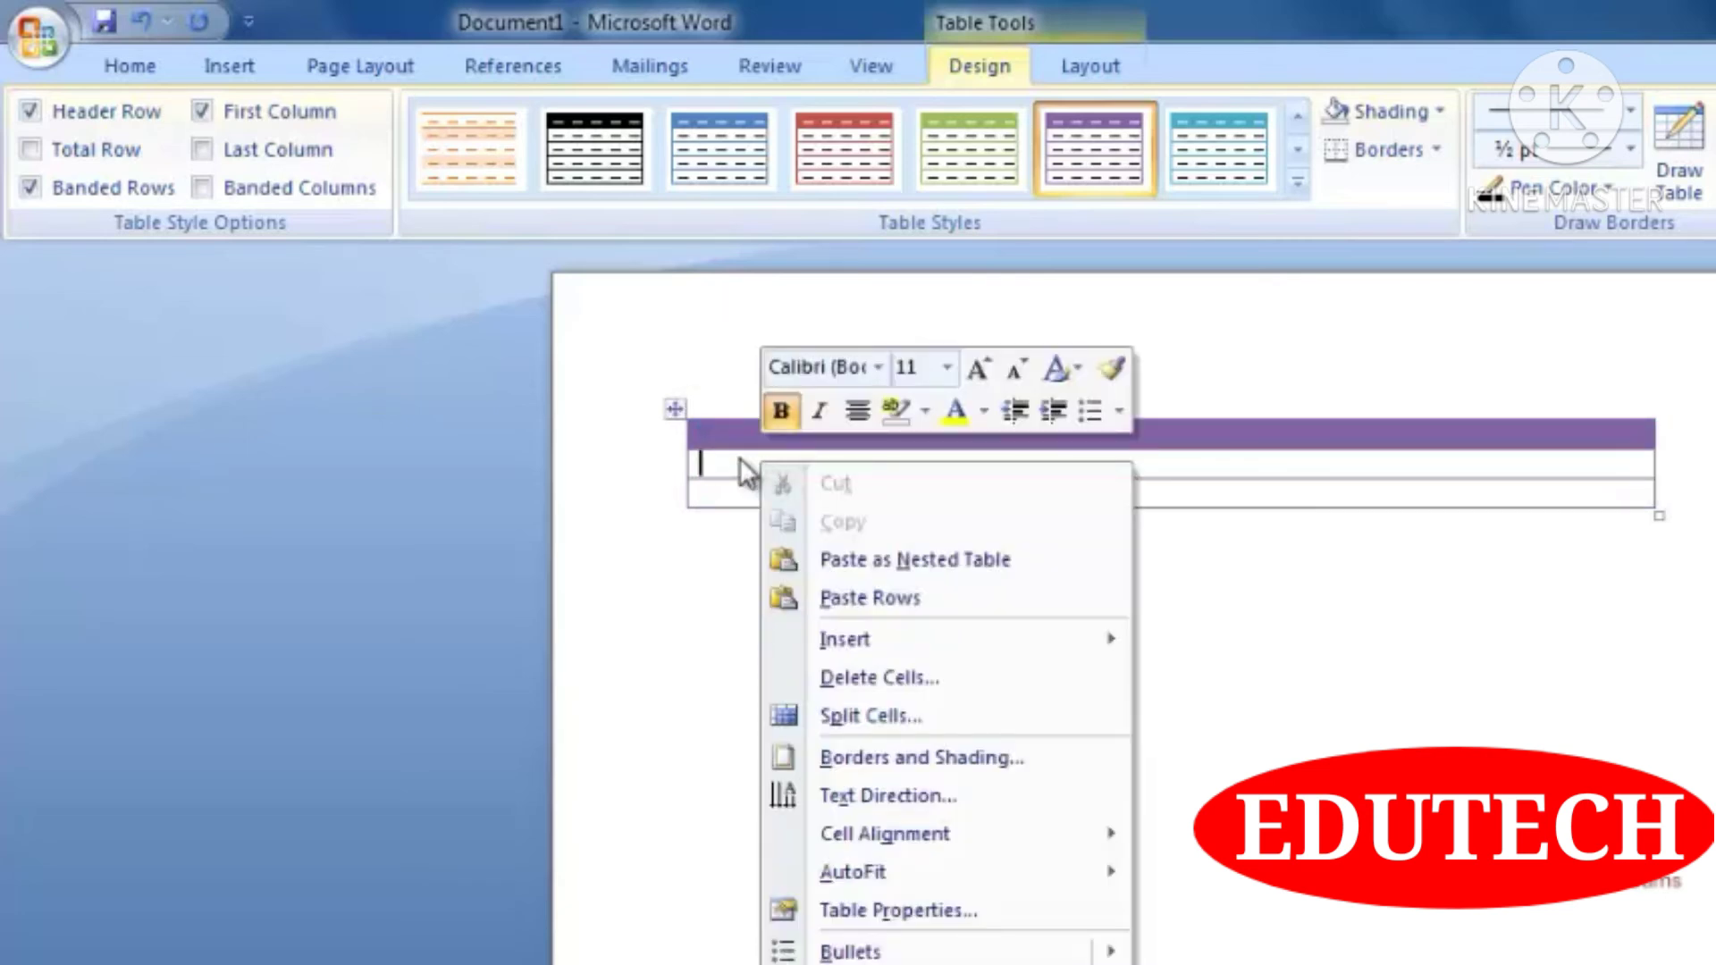
pyautogui.click(676, 414)
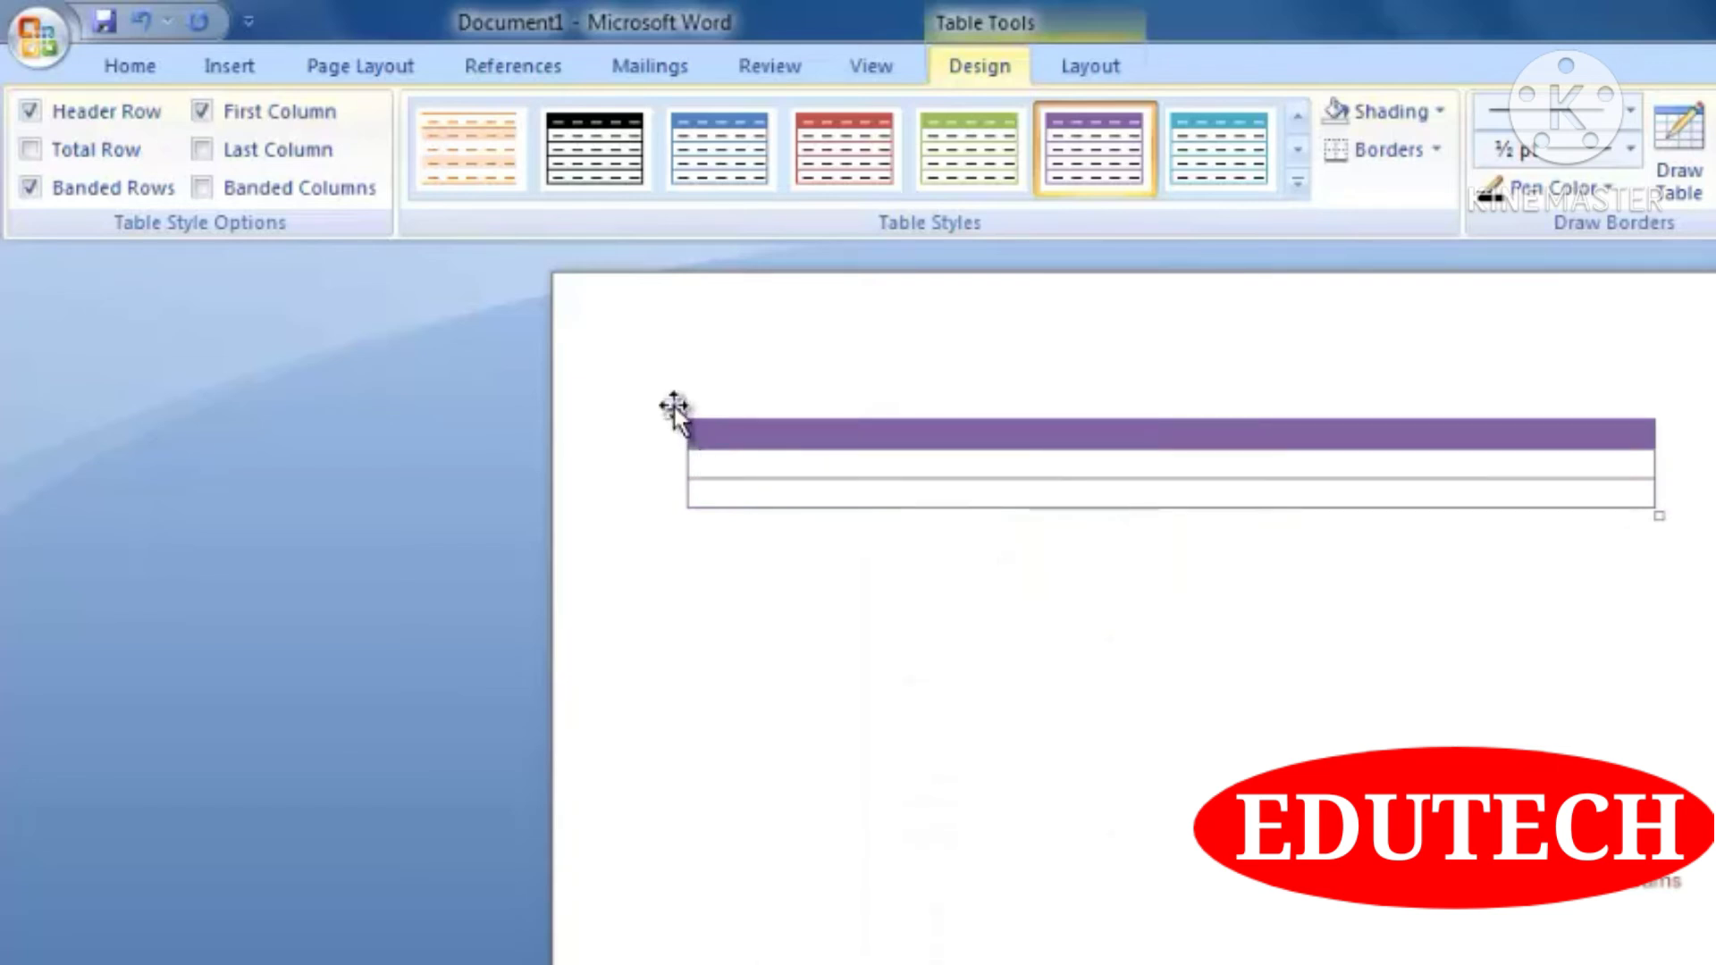
pyautogui.rightClick(674, 408)
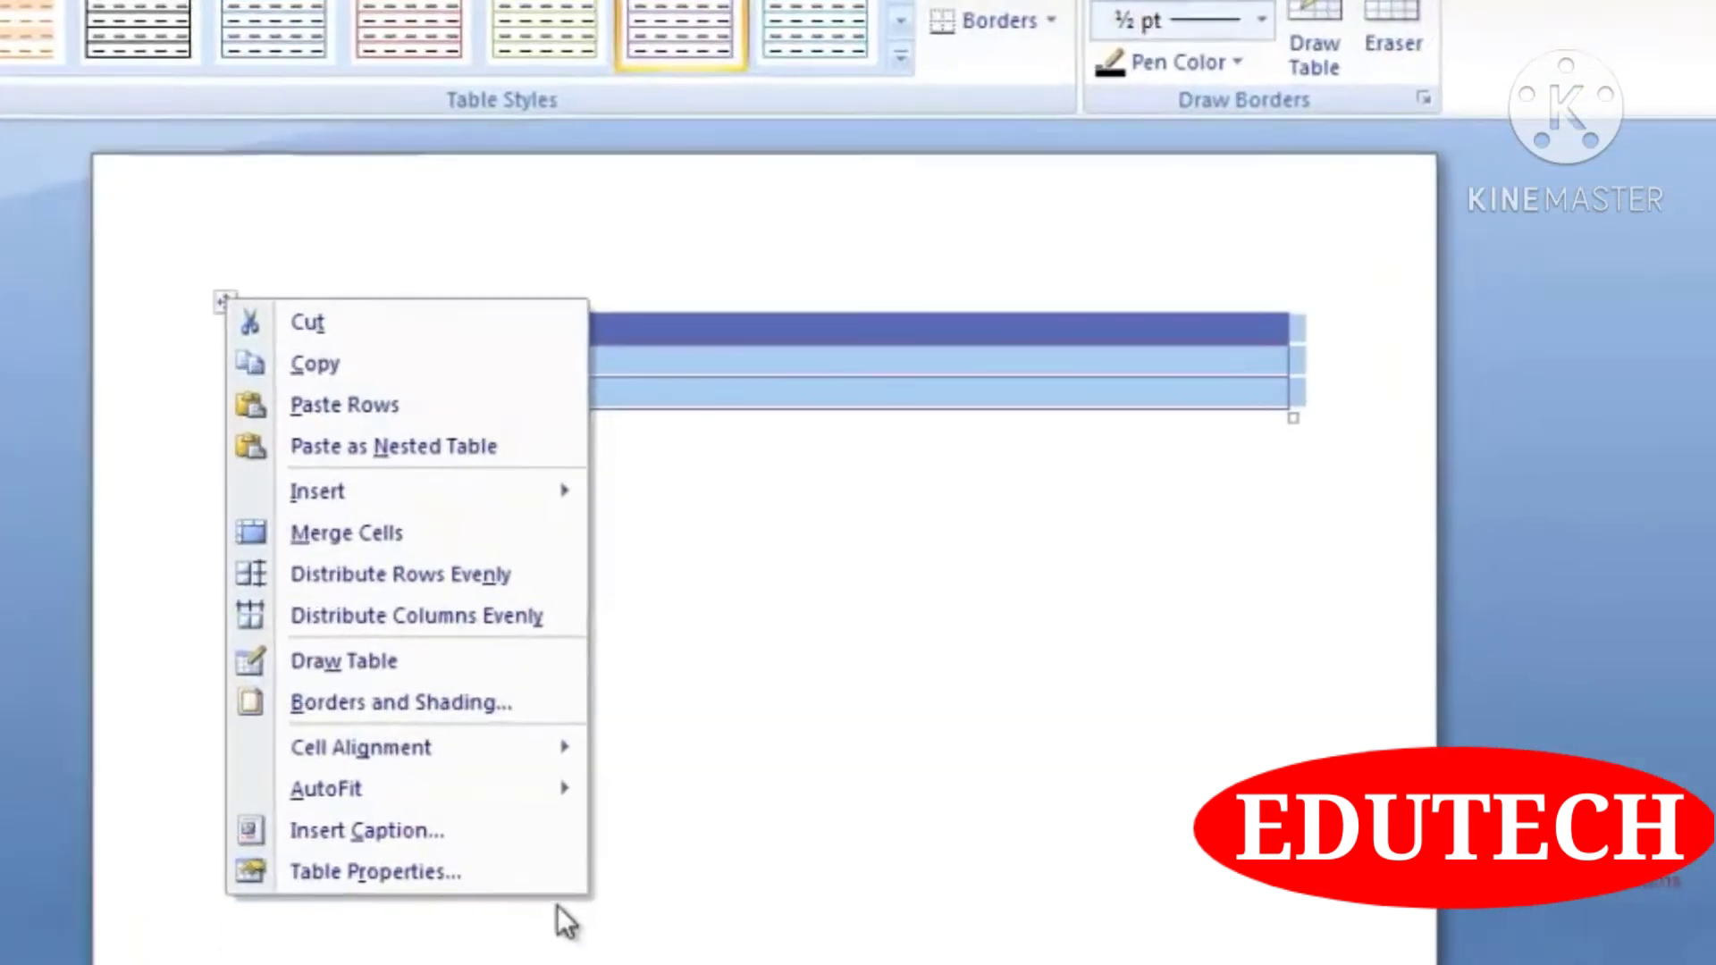
pyautogui.click(947, 934)
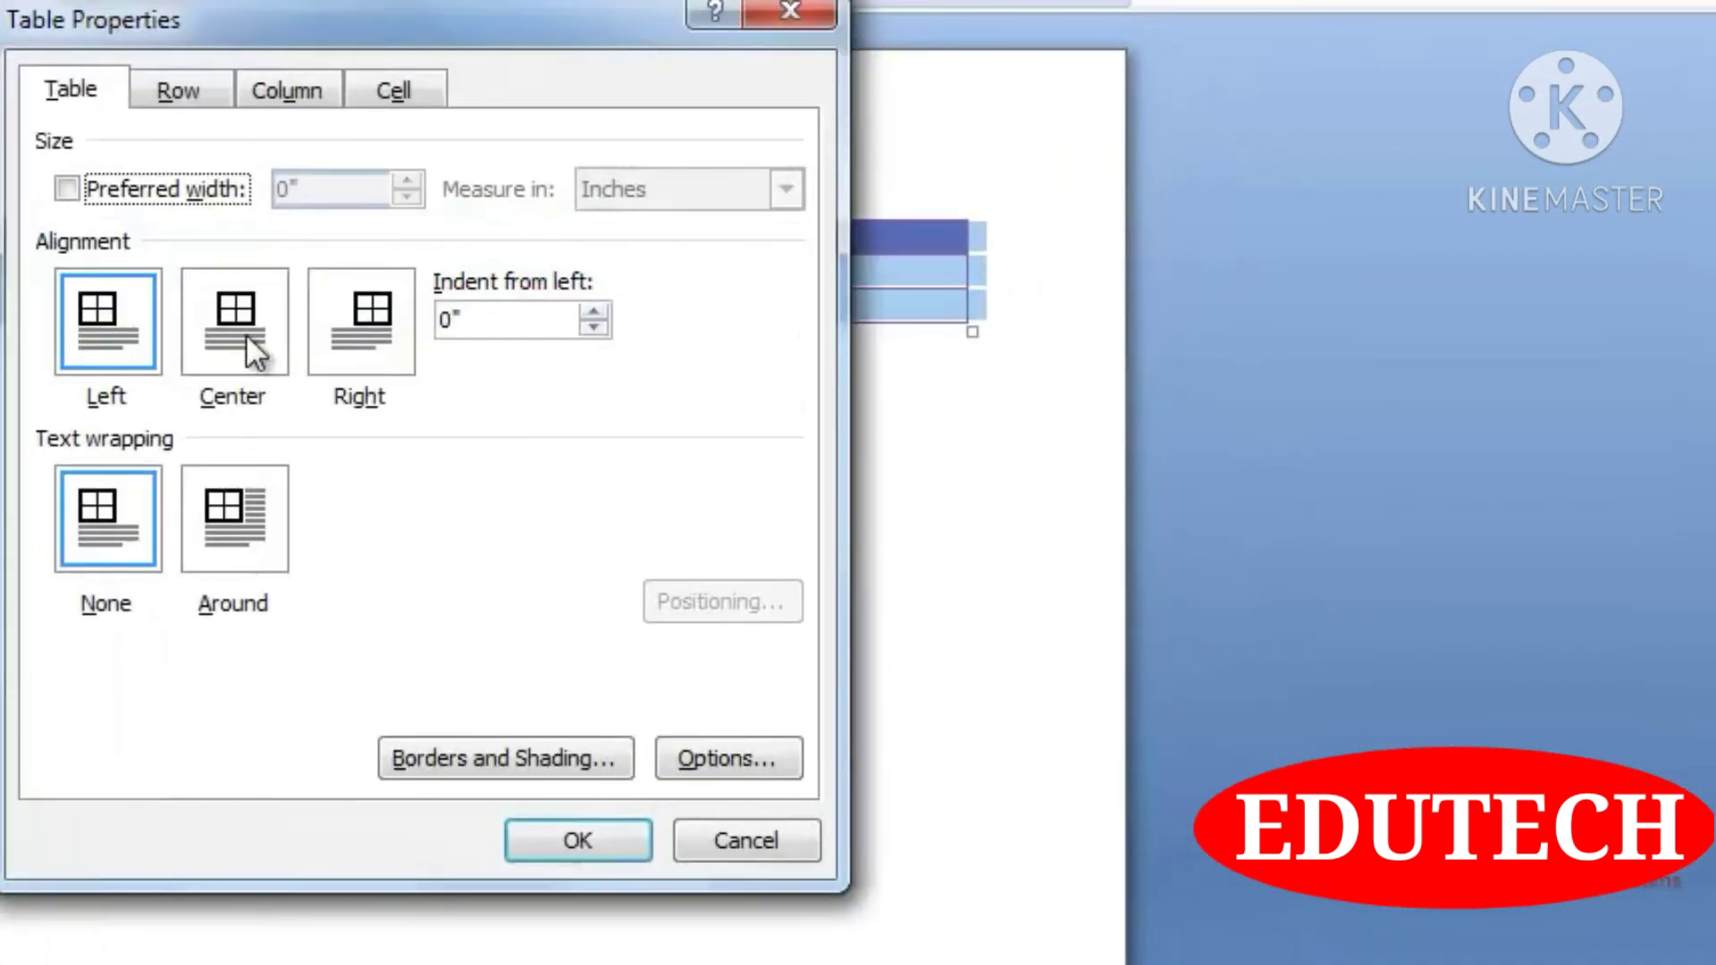
pyautogui.click(177, 89)
pyautogui.click(89, 93)
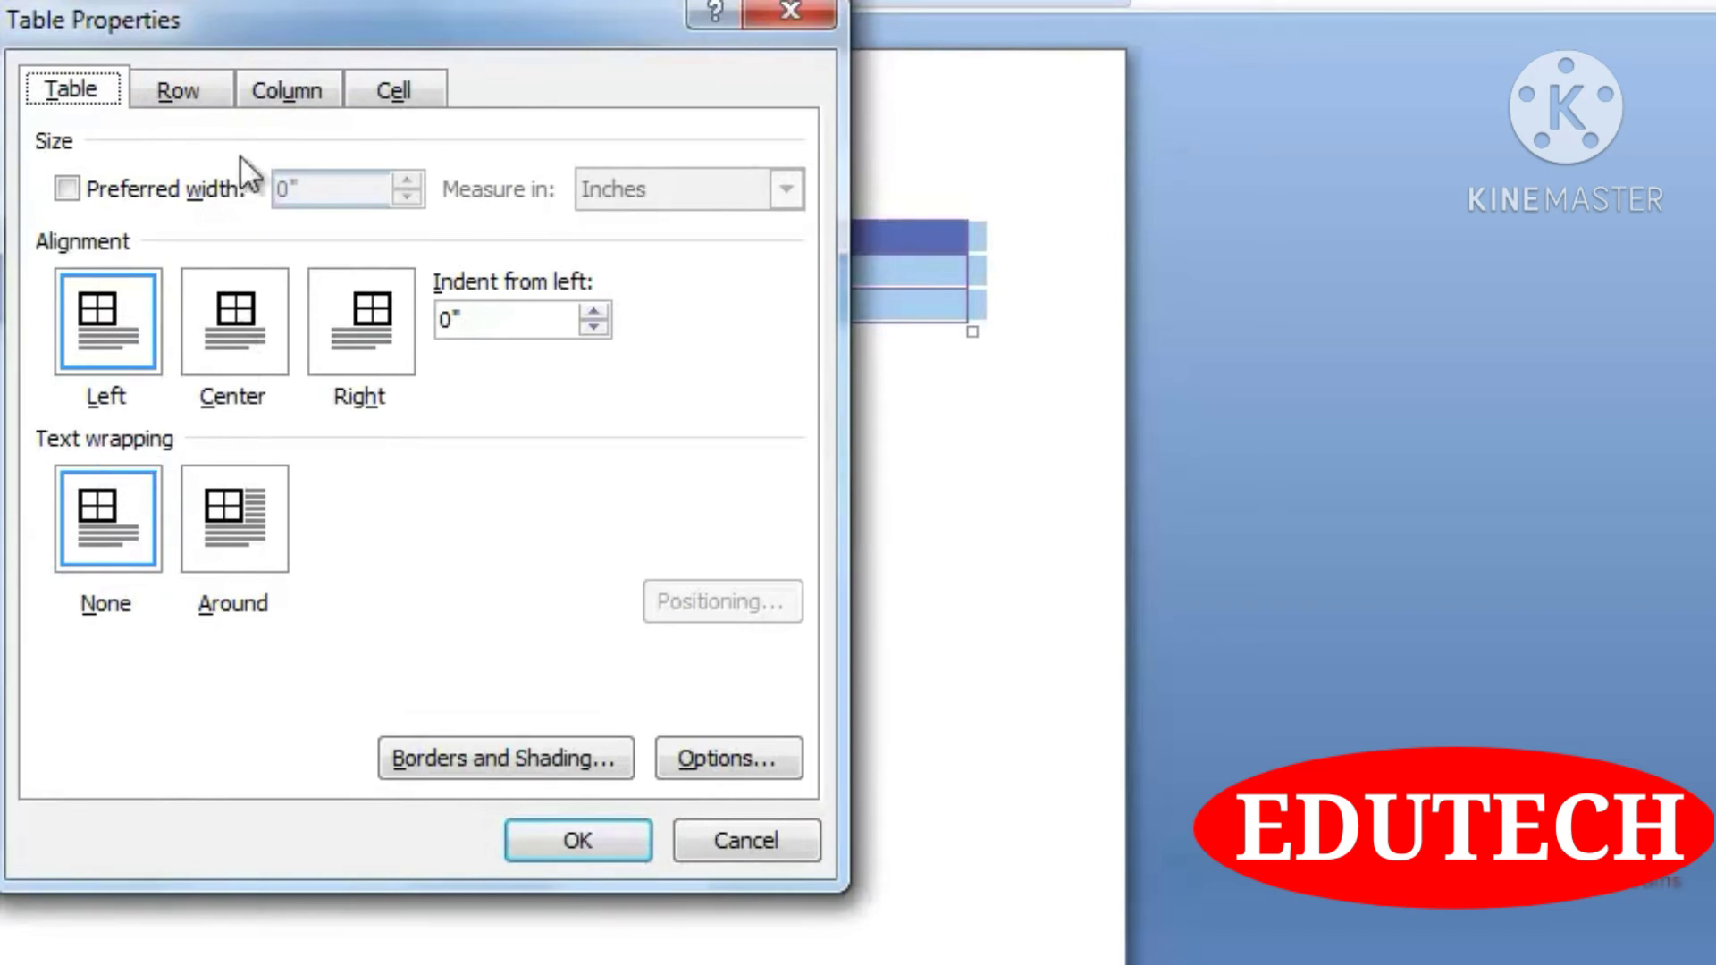
pyautogui.click(267, 85)
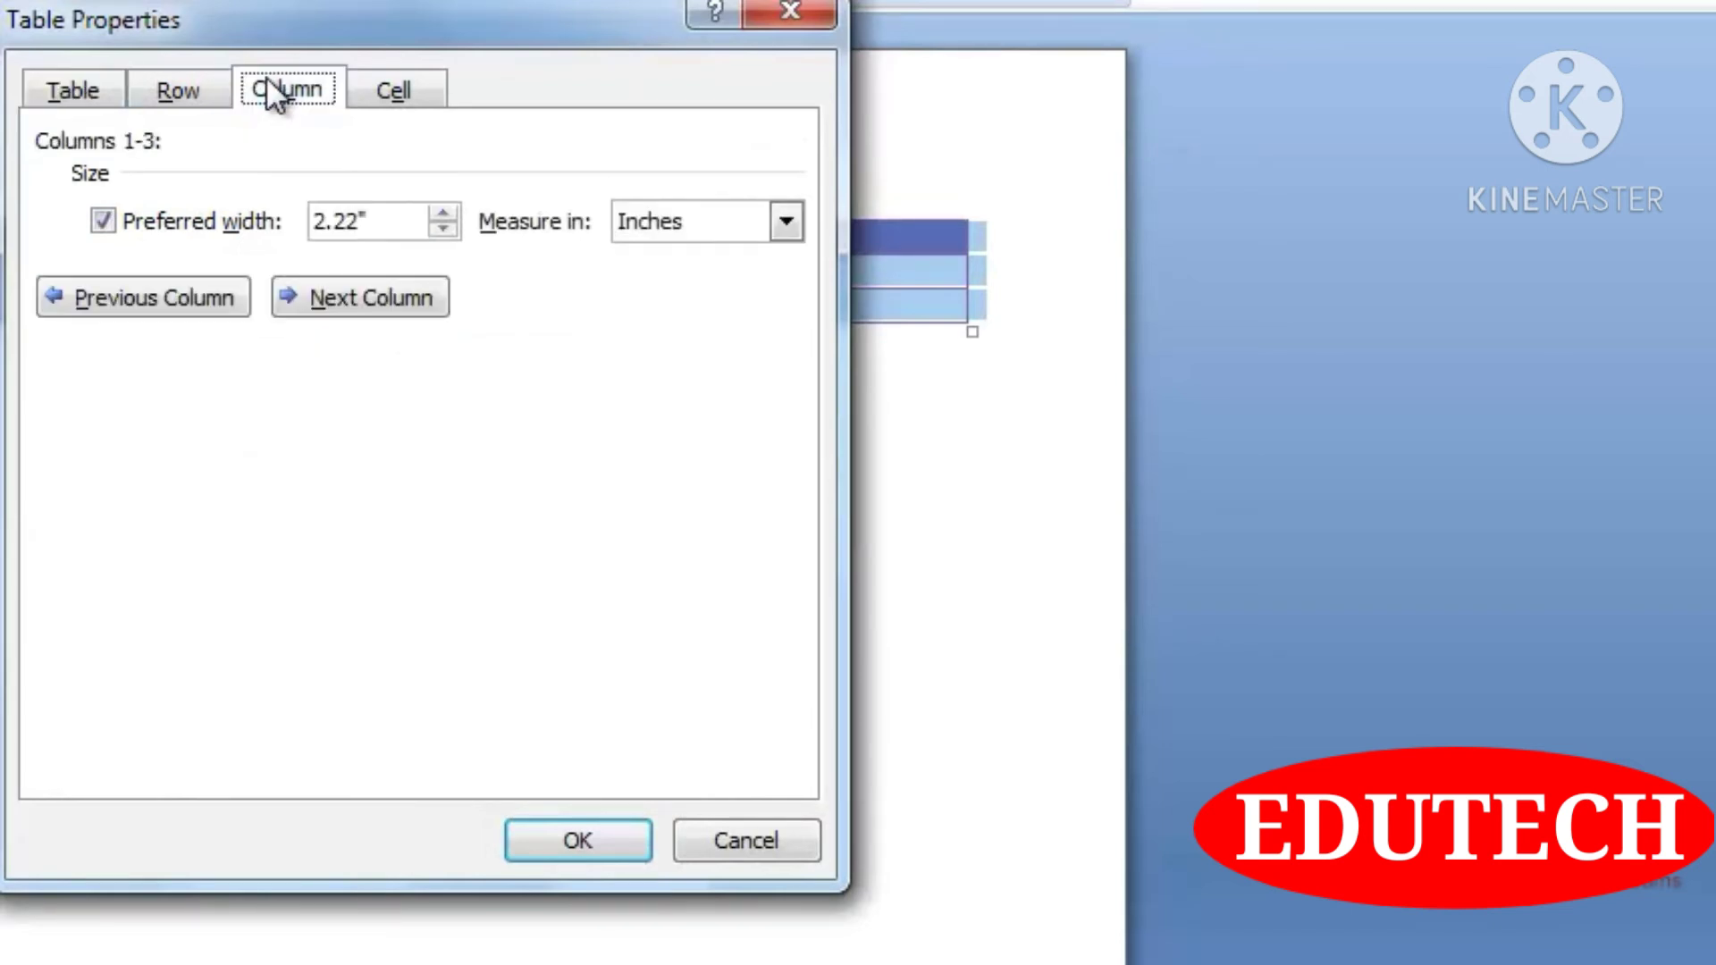
pyautogui.click(410, 93)
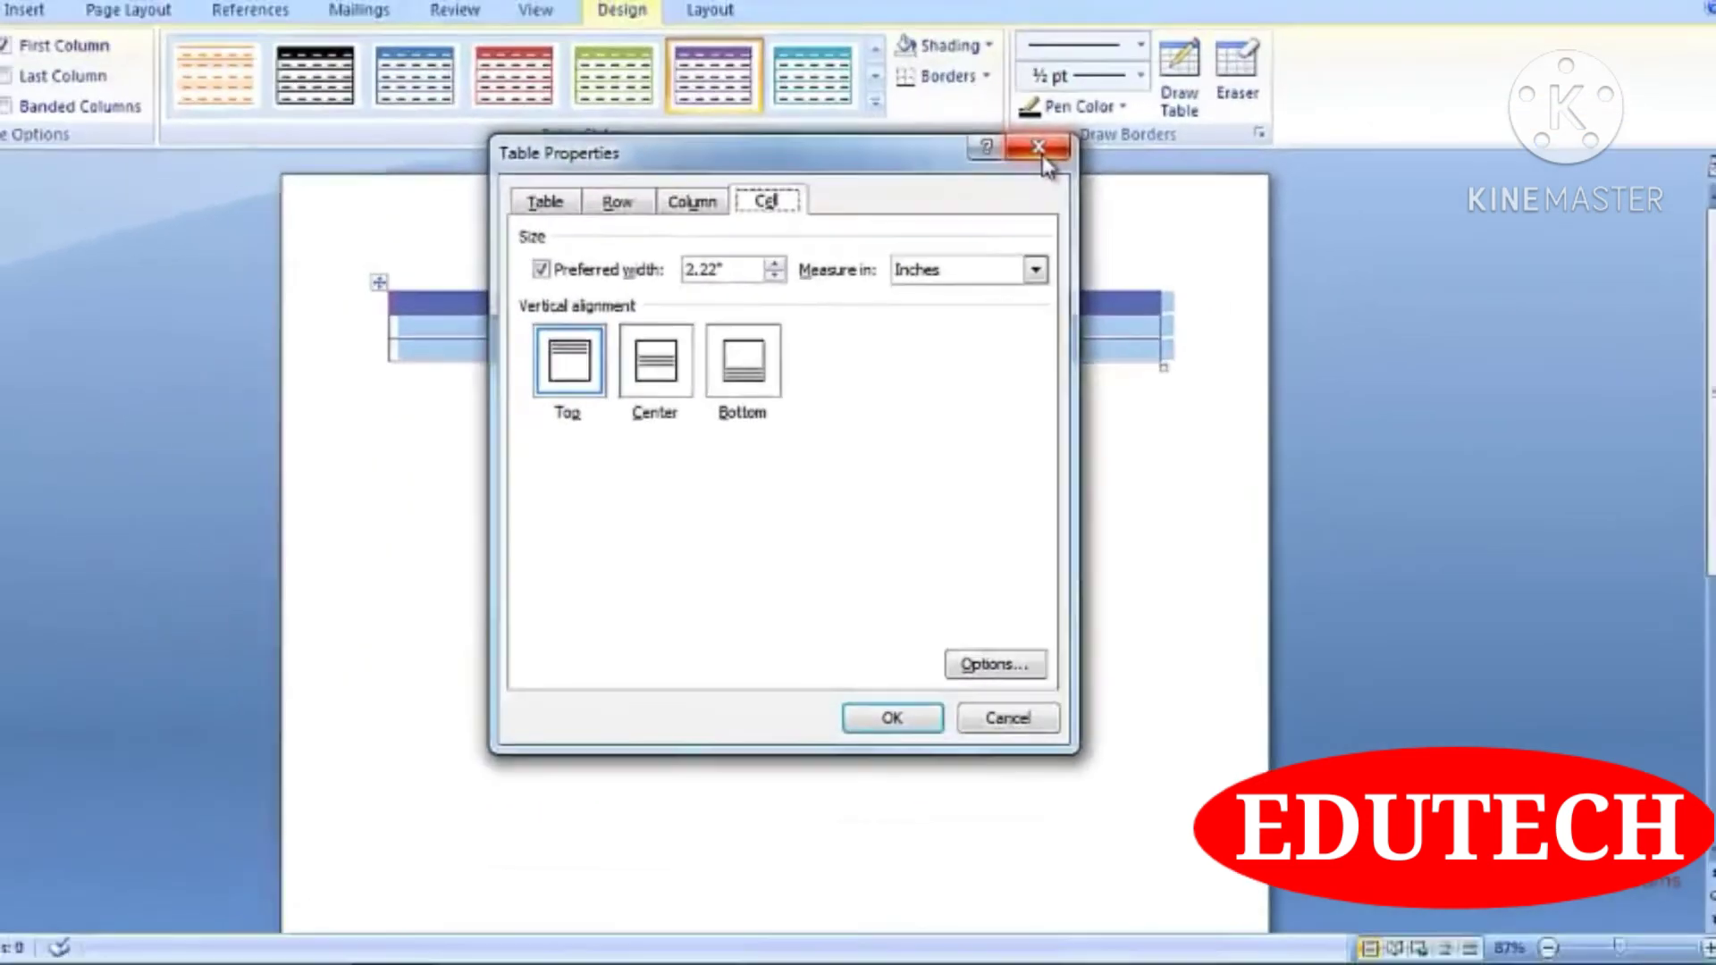
pyautogui.click(790, 11)
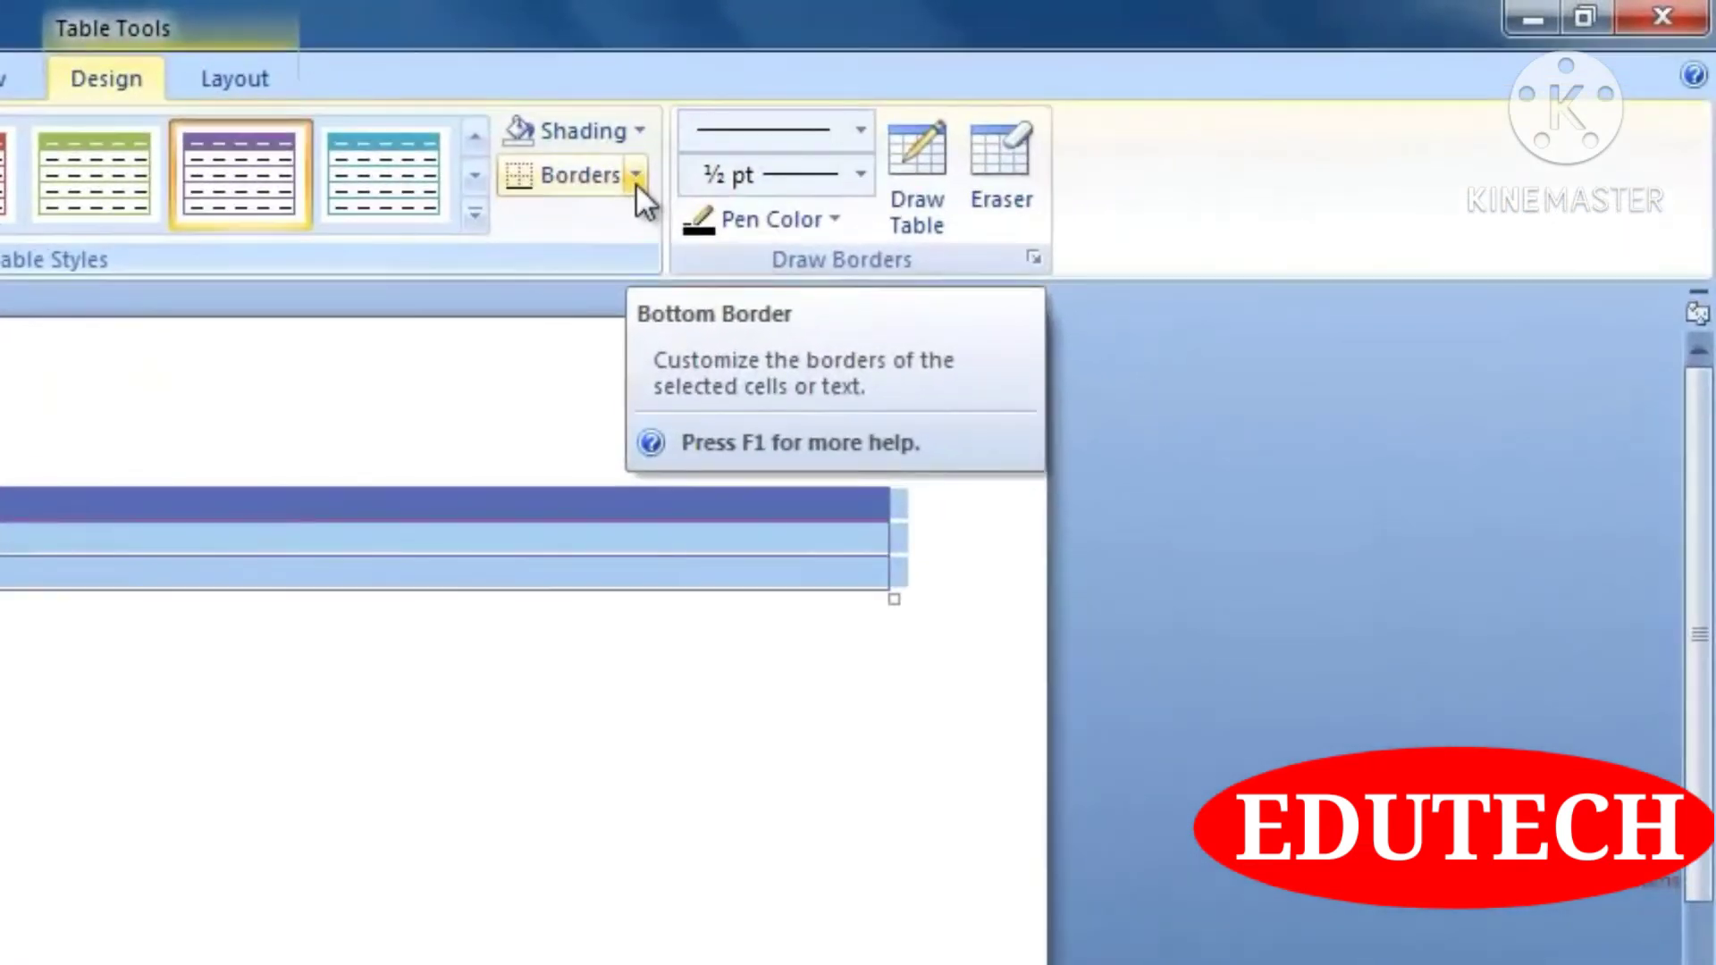
# - Apply All Borders to the whole table and deselect it
pyautogui.click(1014, 115)
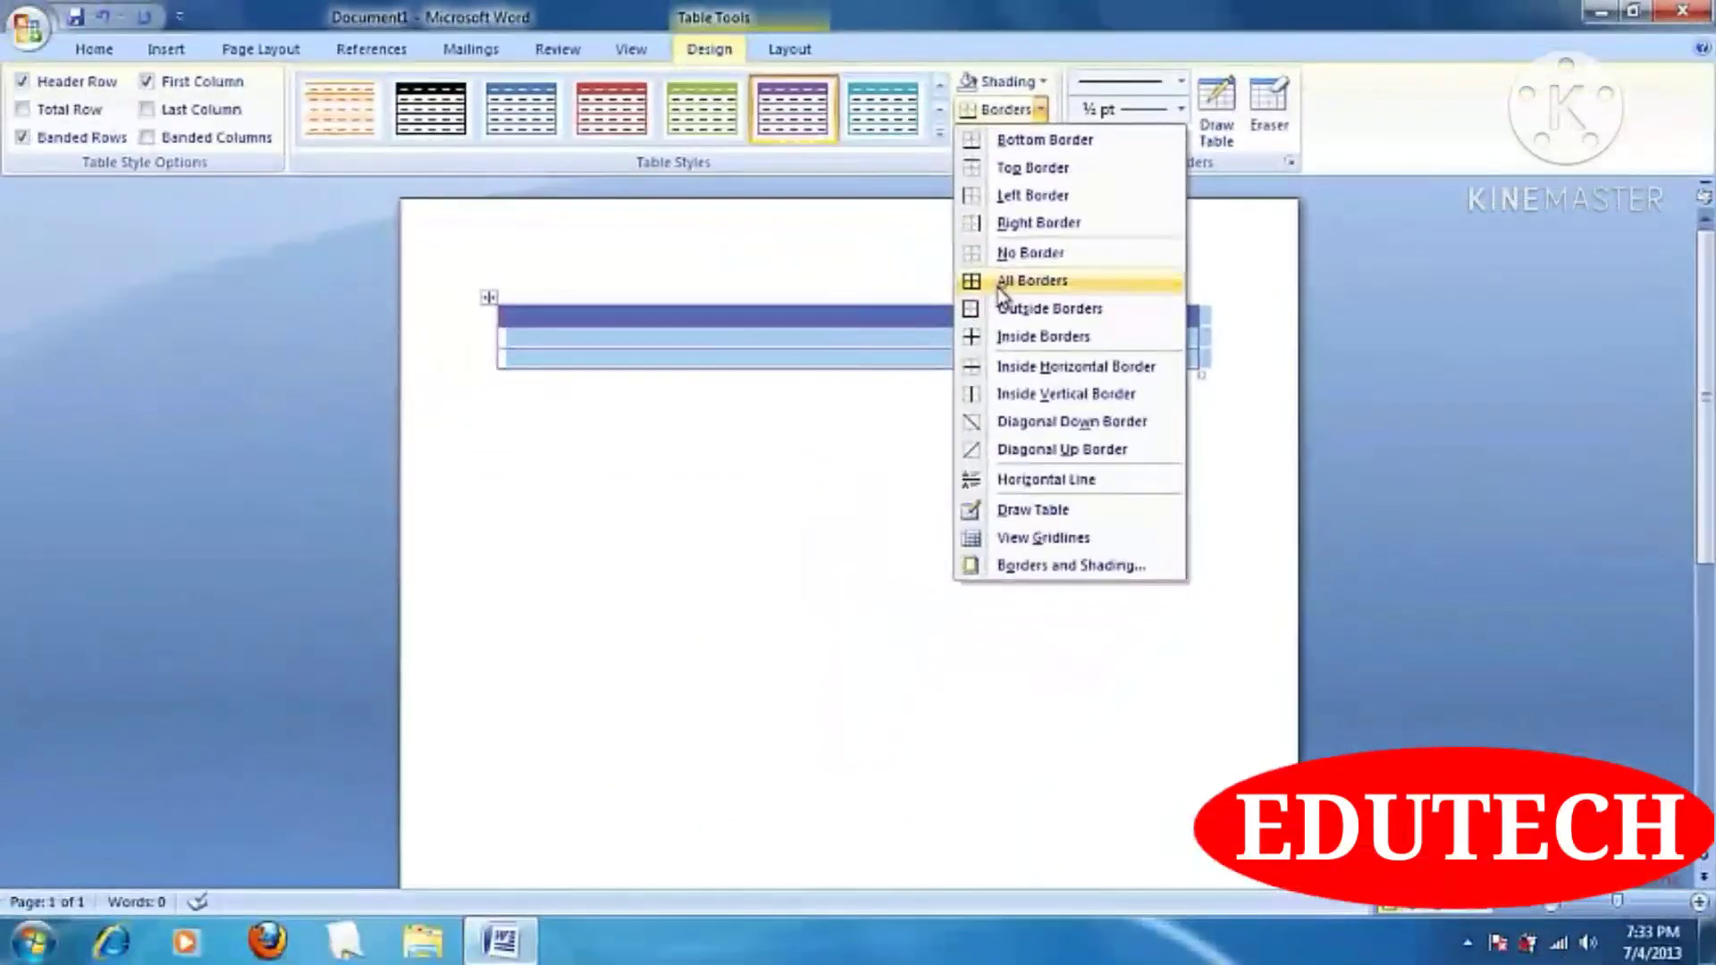
pyautogui.click(568, 451)
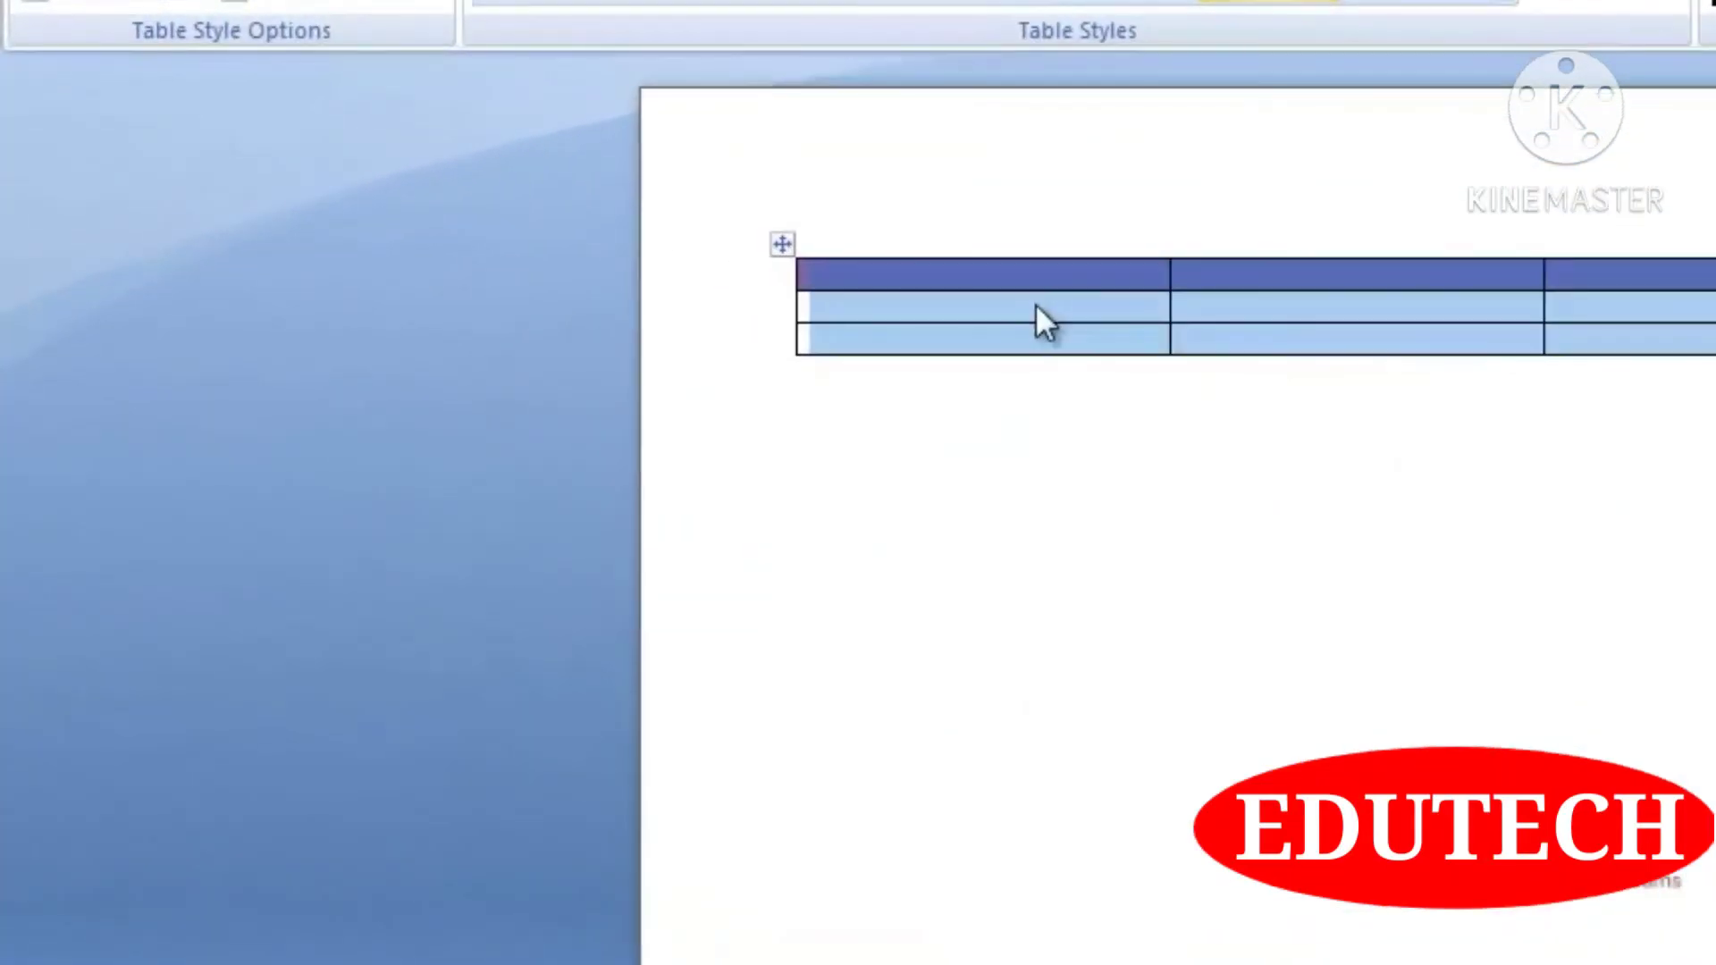
pyautogui.click(647, 336)
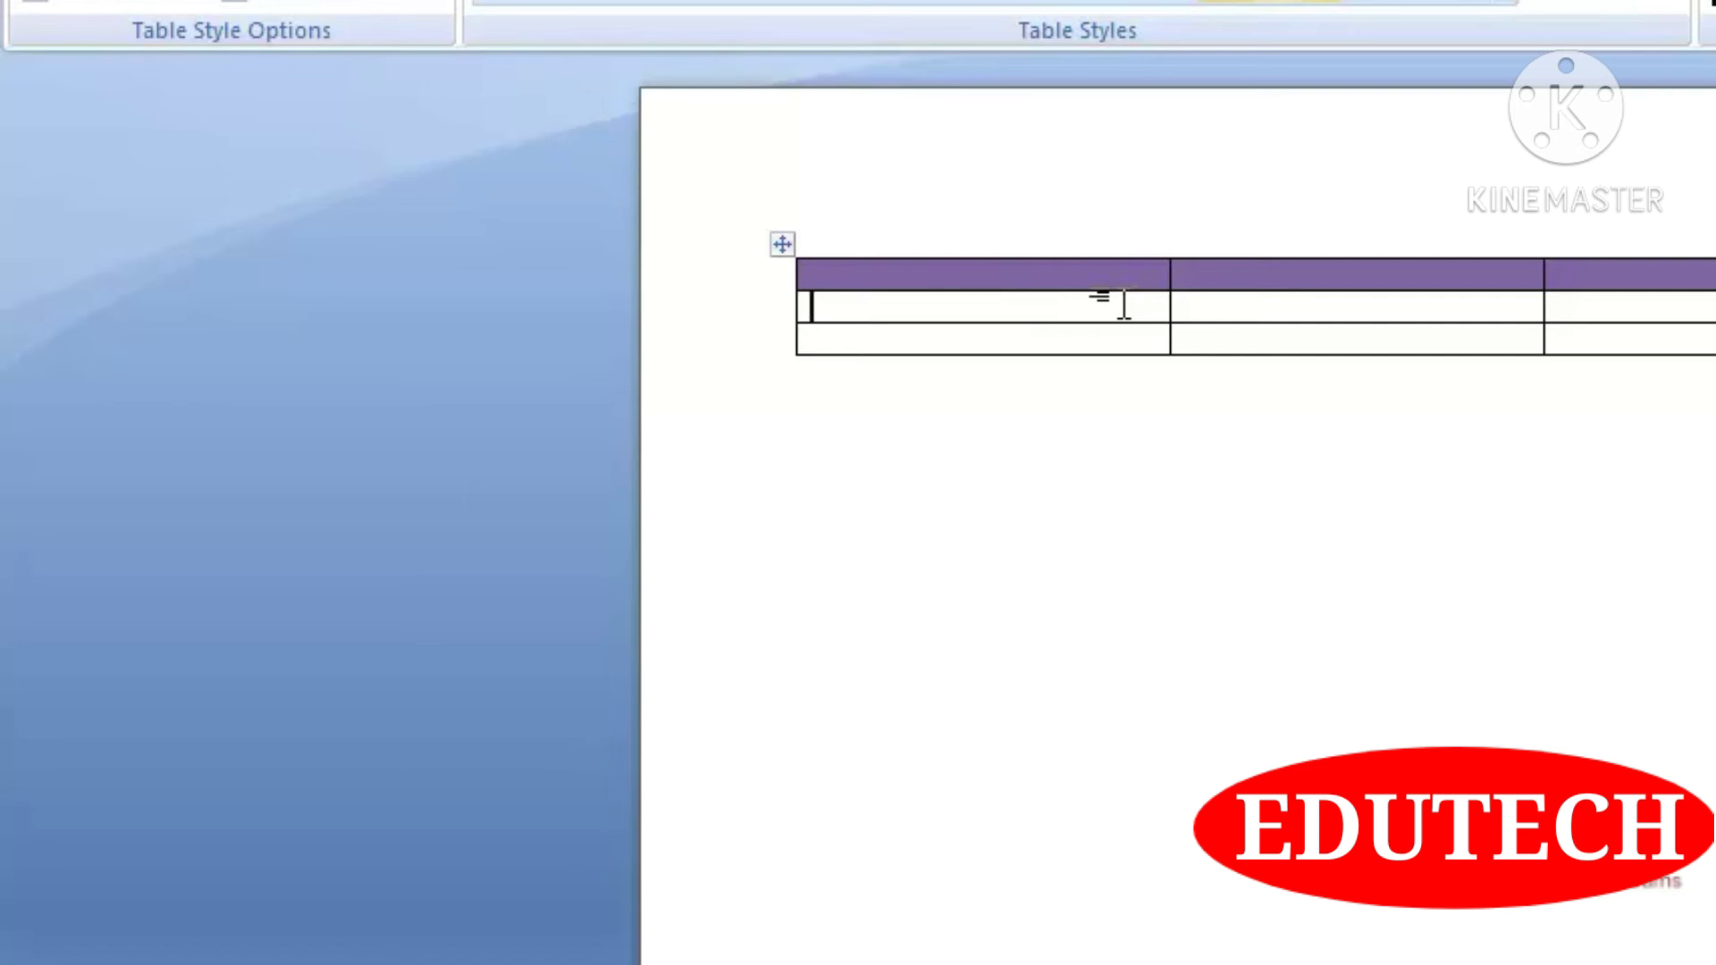
# - Fill the table's header row with Name, Address and City
pyautogui.write('Name')
pyautogui.press('Tab')
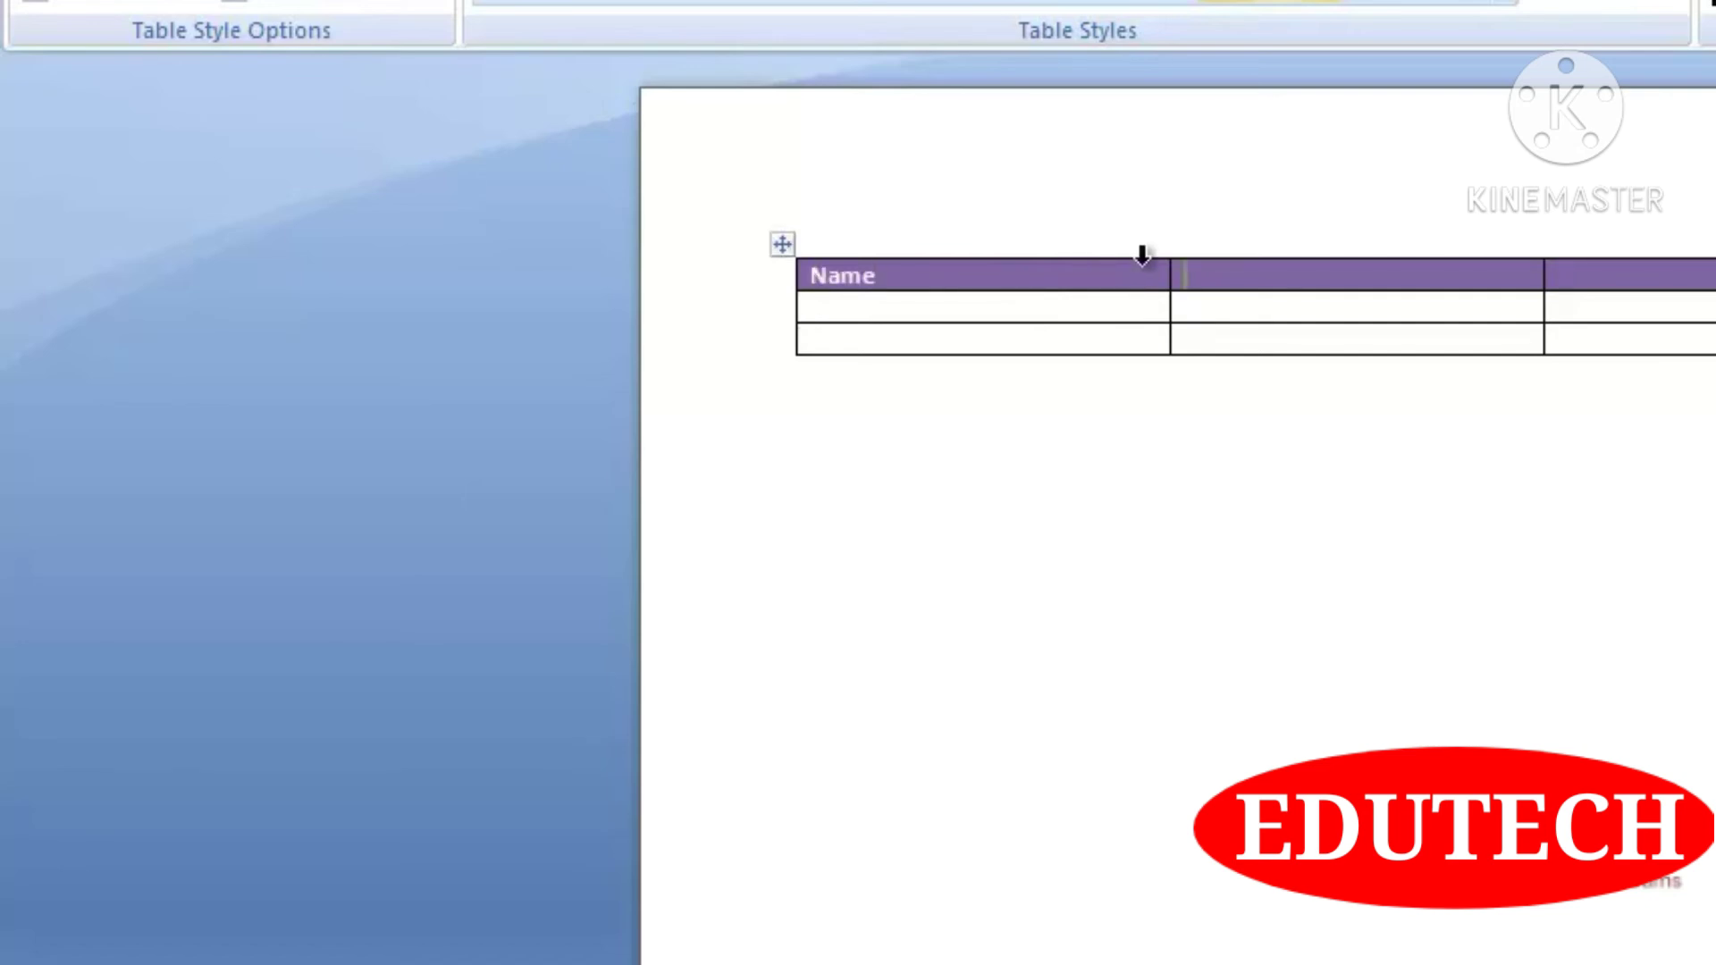
pyautogui.write('Address')
pyautogui.press('Tab')
pyautogui.write('City')
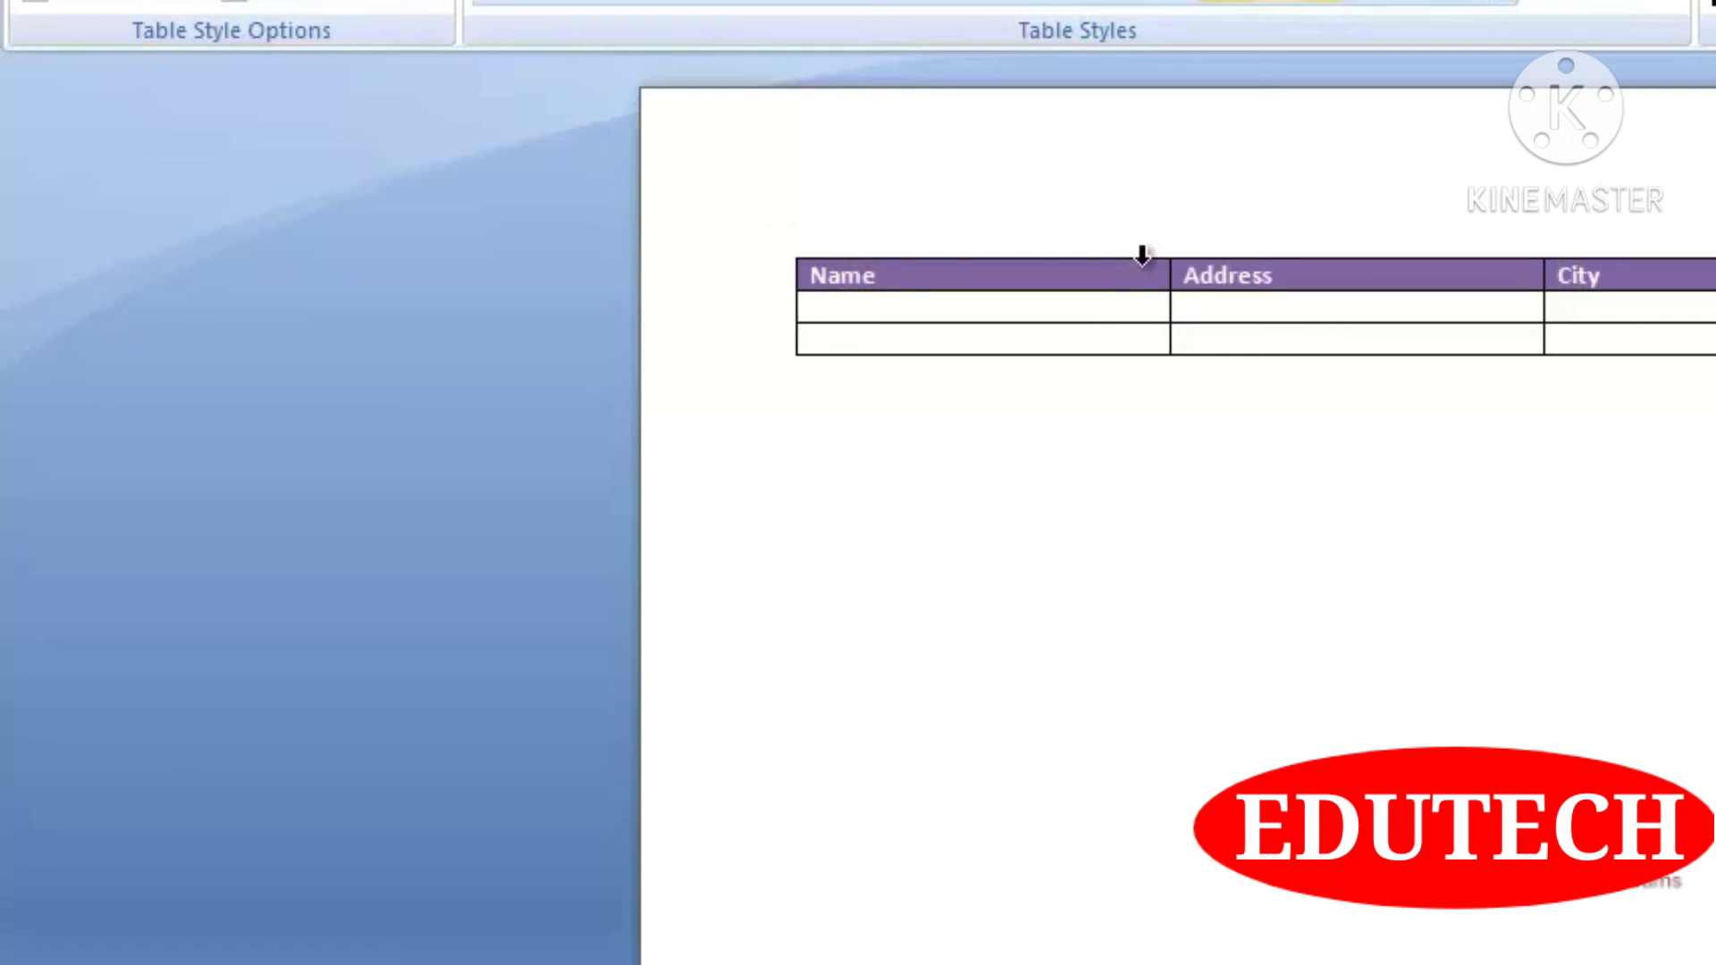
# - Fill the second table row with a person's first name, a street address and California as the city
pyautogui.press('Tab')
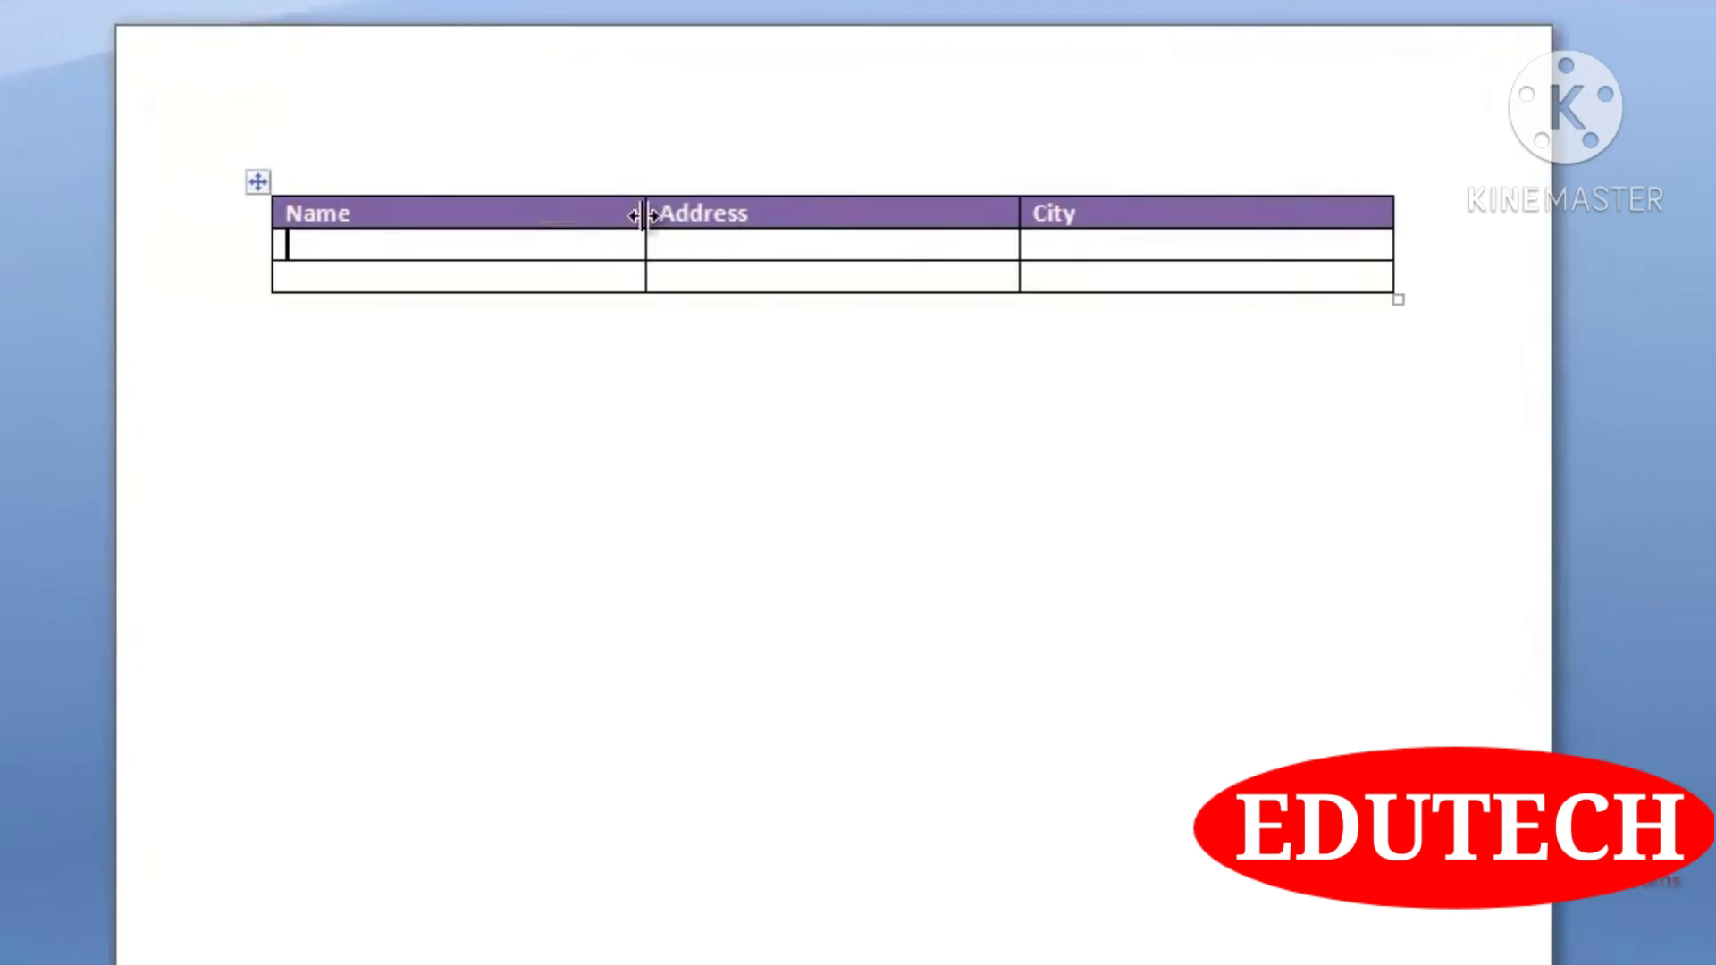
pyautogui.write('John')
pyautogui.press('Tab')
pyautogui.write('Waal street')
pyautogui.press('Tab')
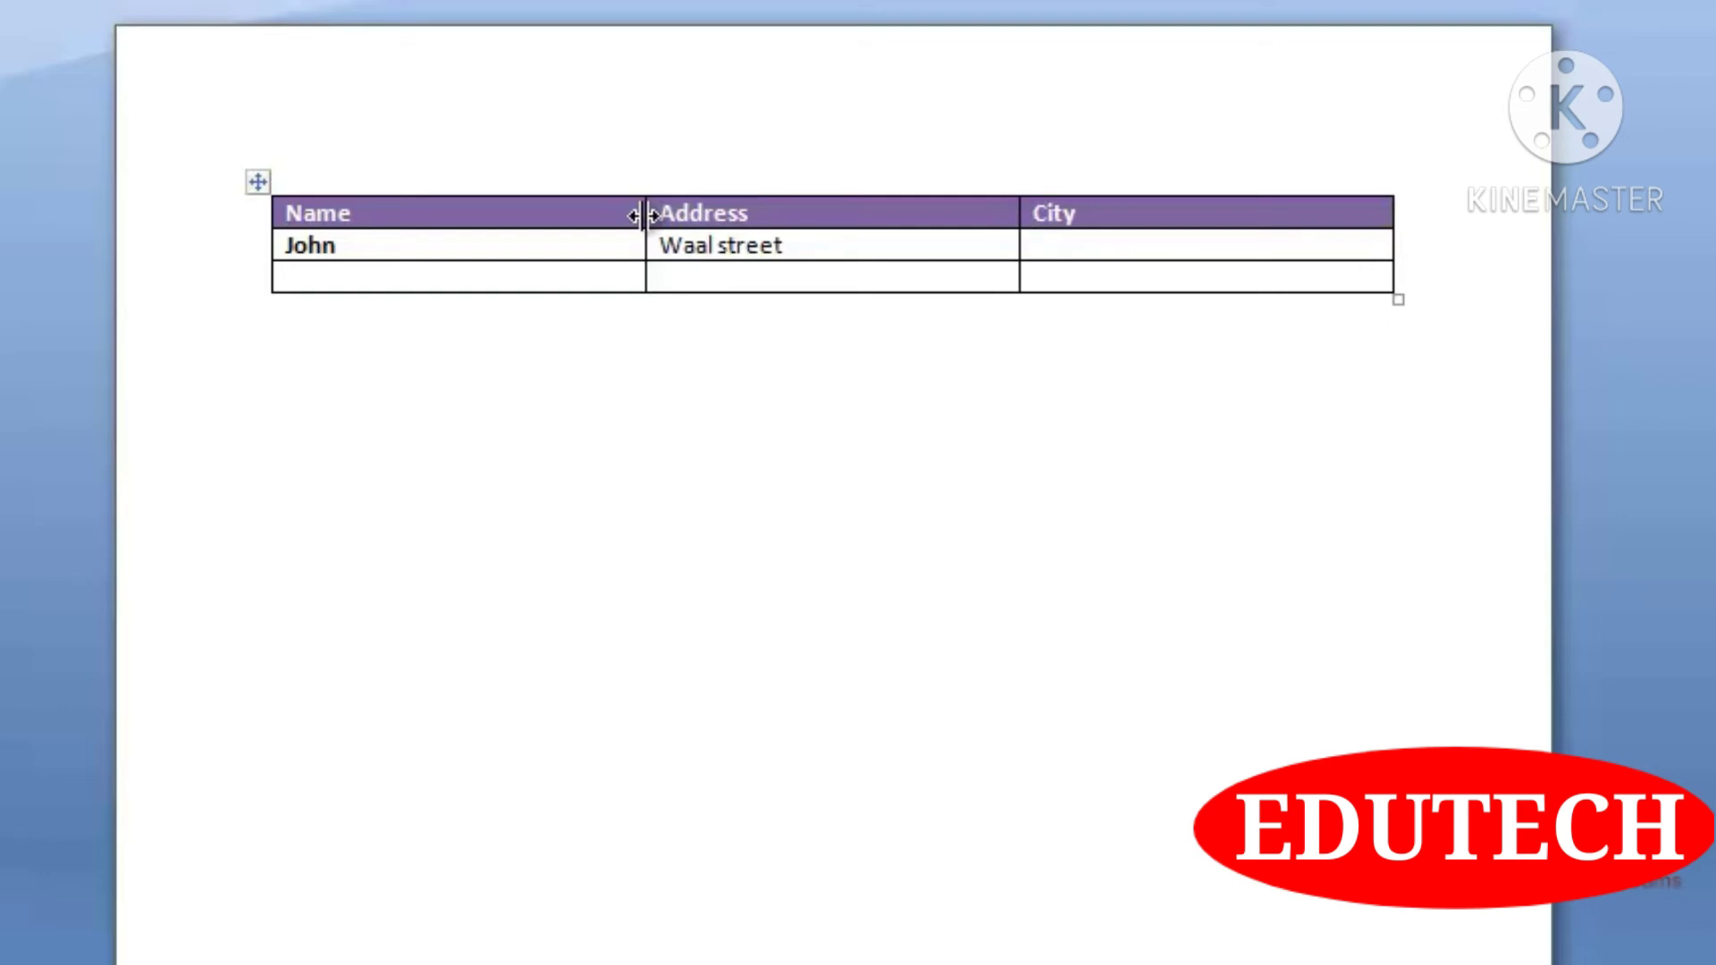
pyautogui.write('Amer')
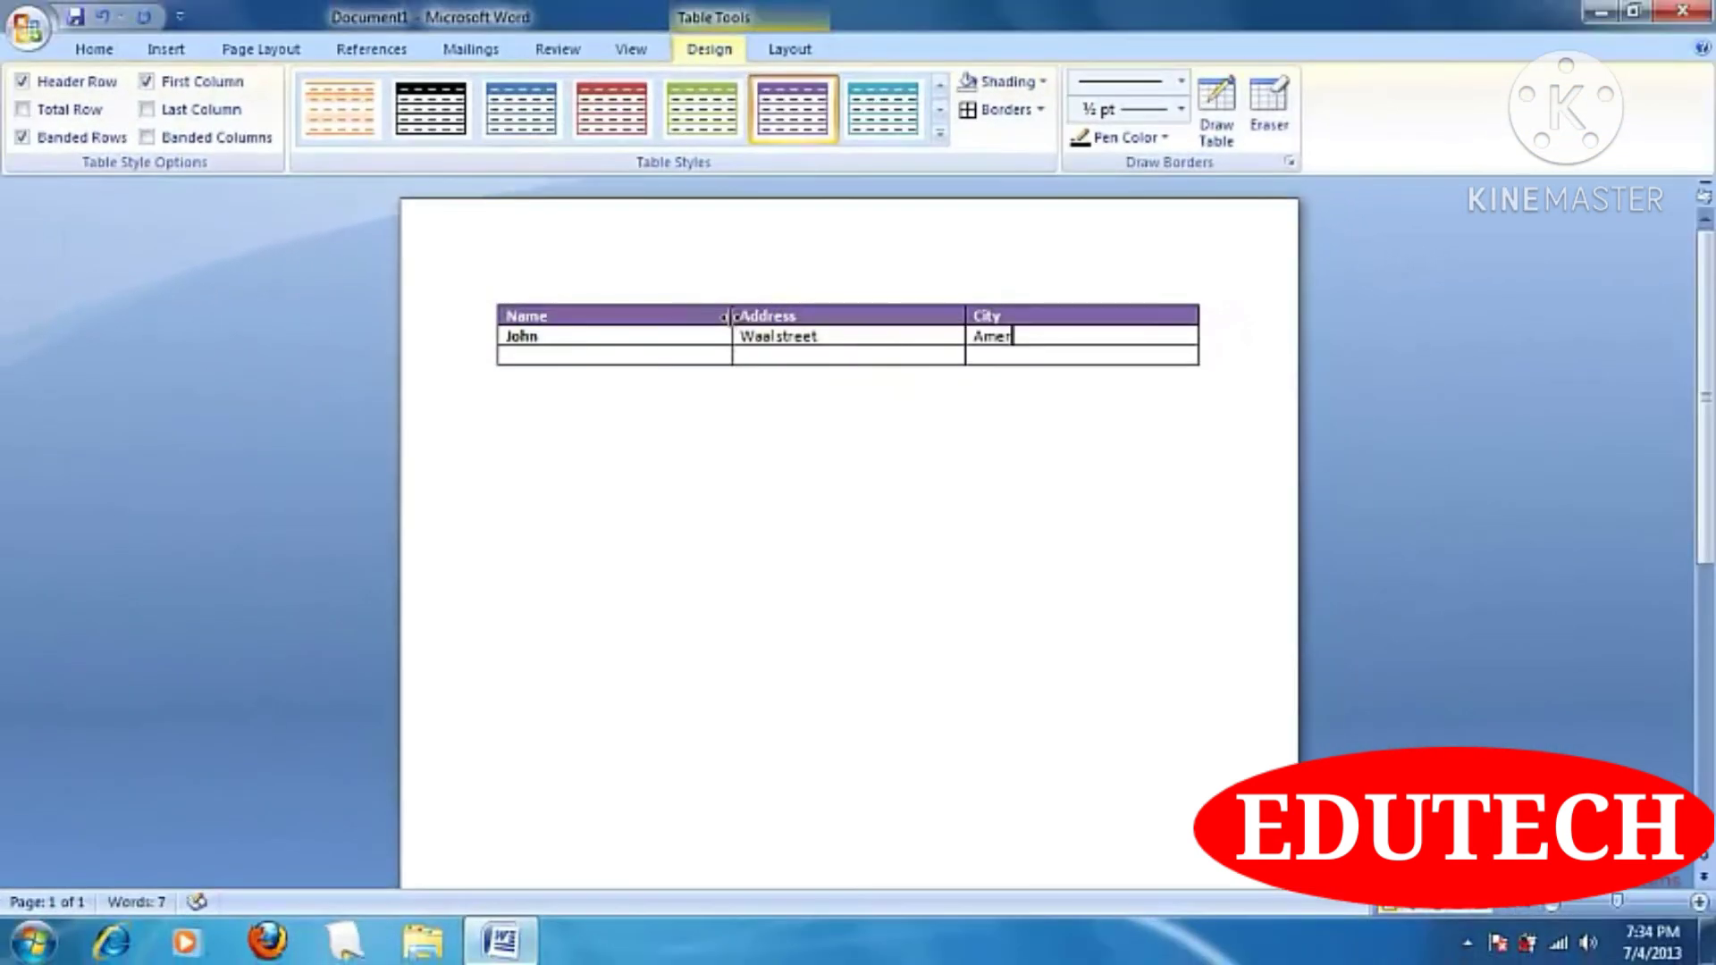
pyautogui.press('BackSpace')
pyautogui.press('BackSpace')
pyautogui.press('BackSpace')
pyautogui.write('California')
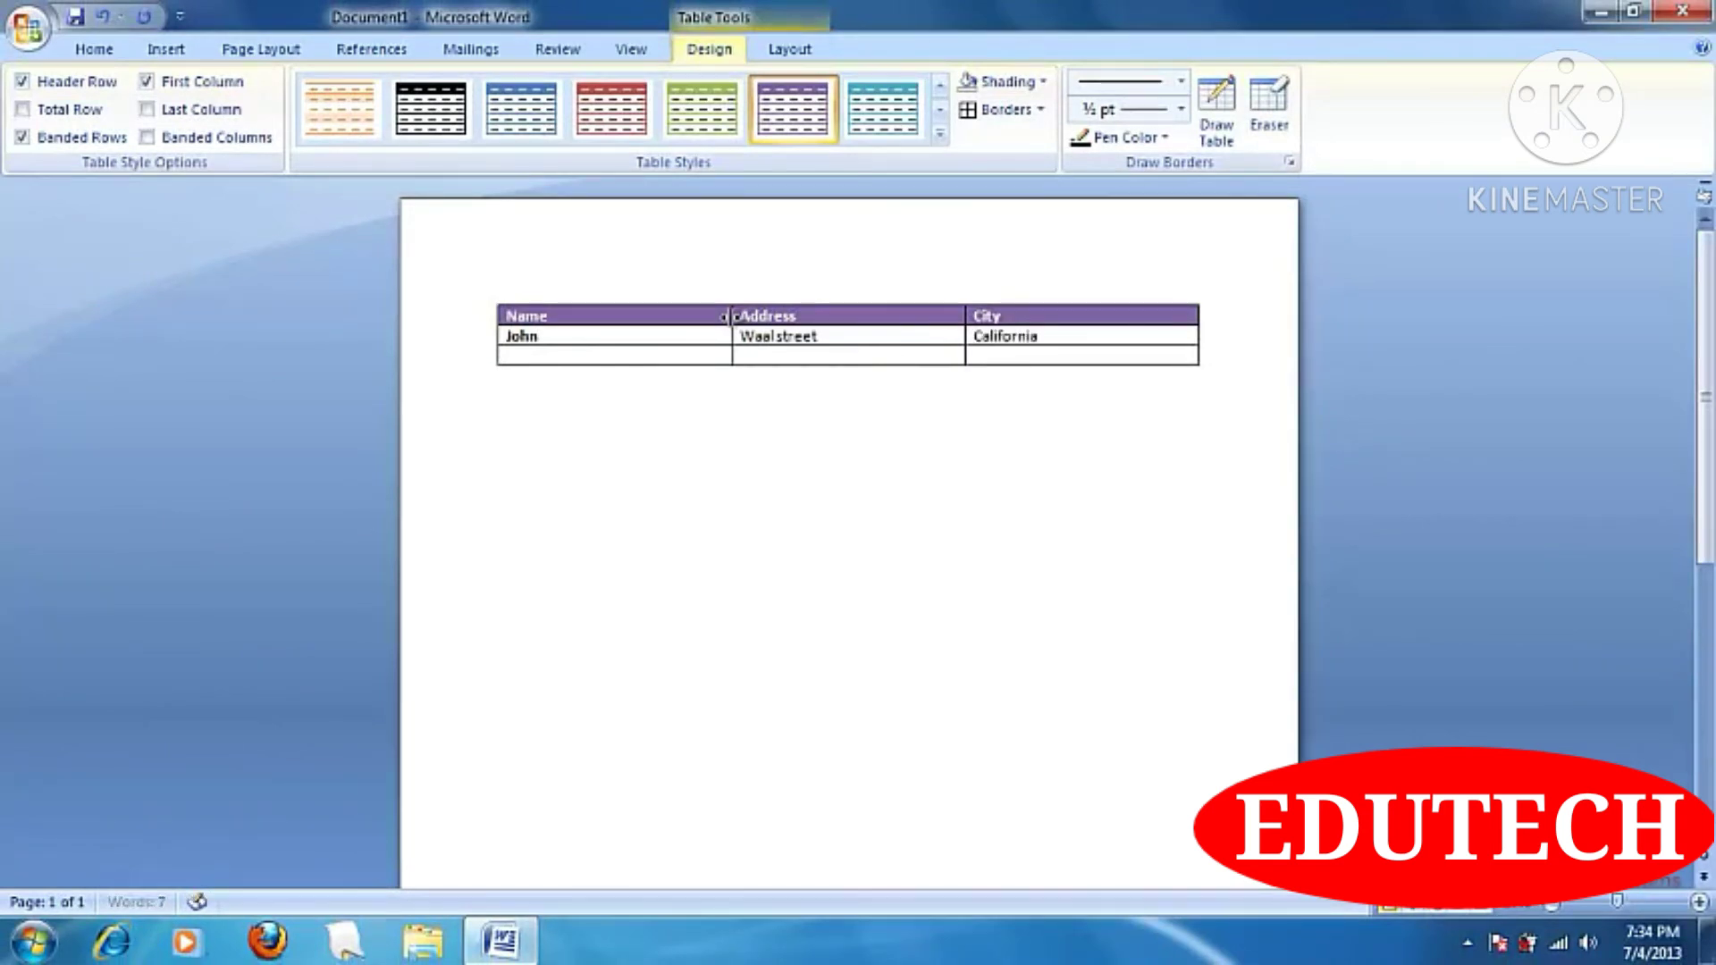
# - Fill the third table row with another person's name, an address and Ahmedabad as the city, and leave the table
pyautogui.press('Tab')
pyautogui.write('Hay')
pyautogui.press('Tab')
pyautogui.write('Man')
pyautogui.write('age')
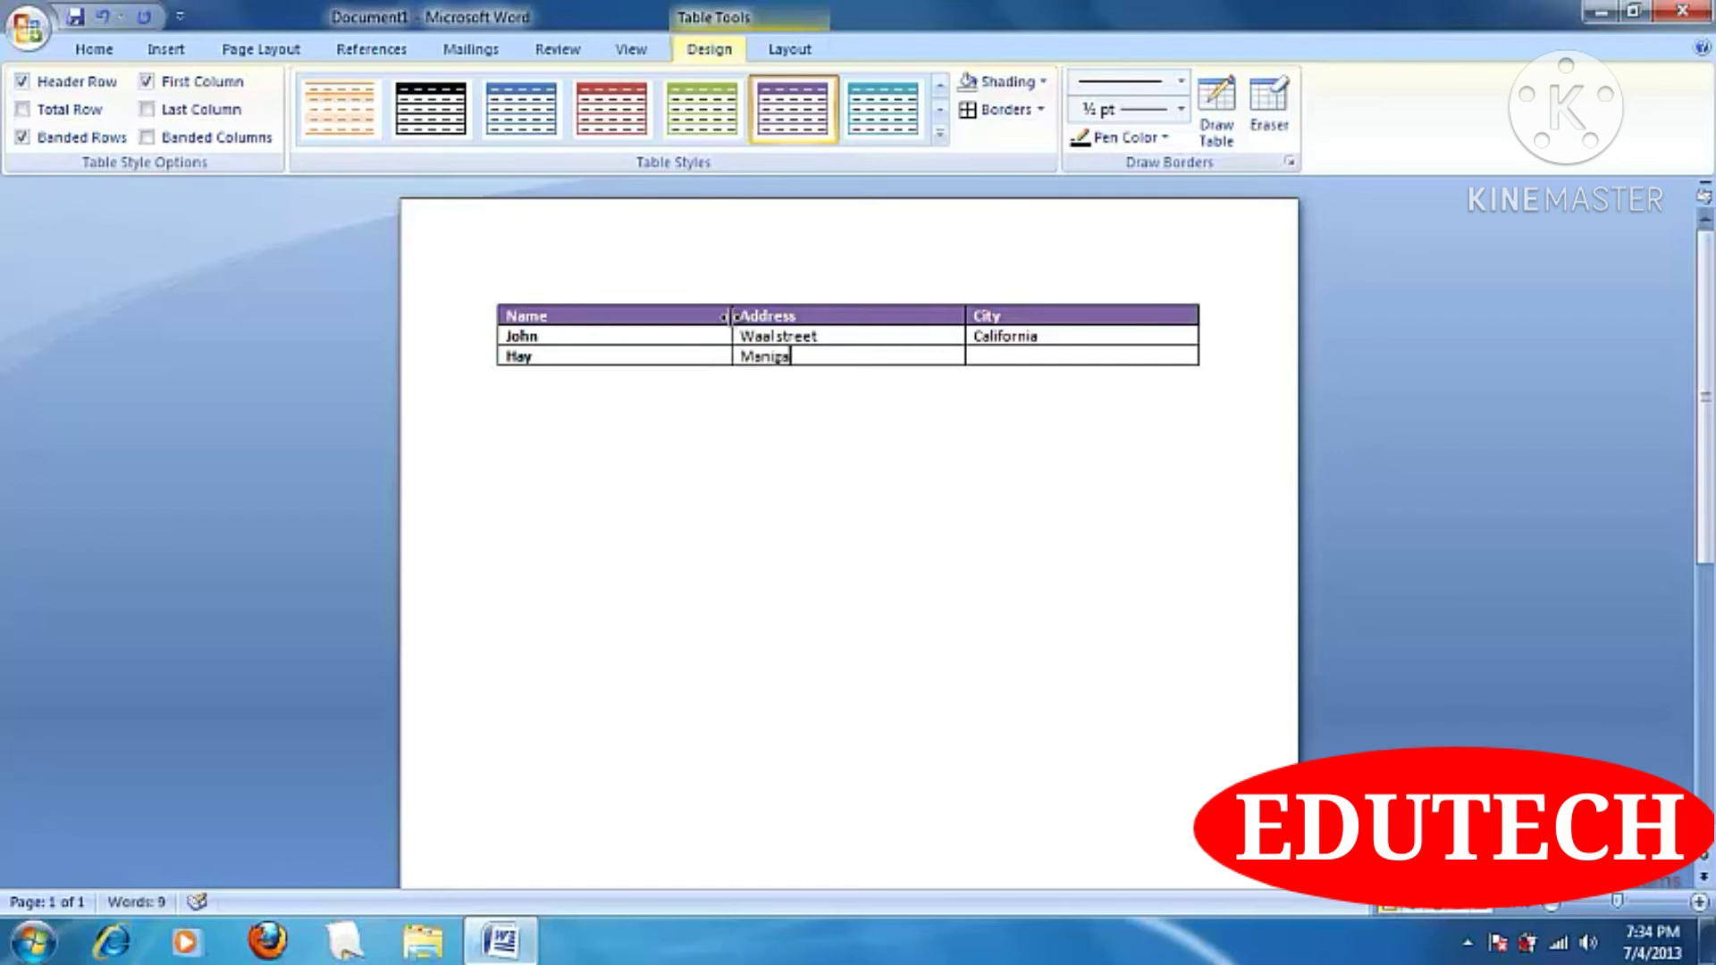
pyautogui.press('BackSpace')
pyautogui.press('BackSpace')
pyautogui.write('nagar')
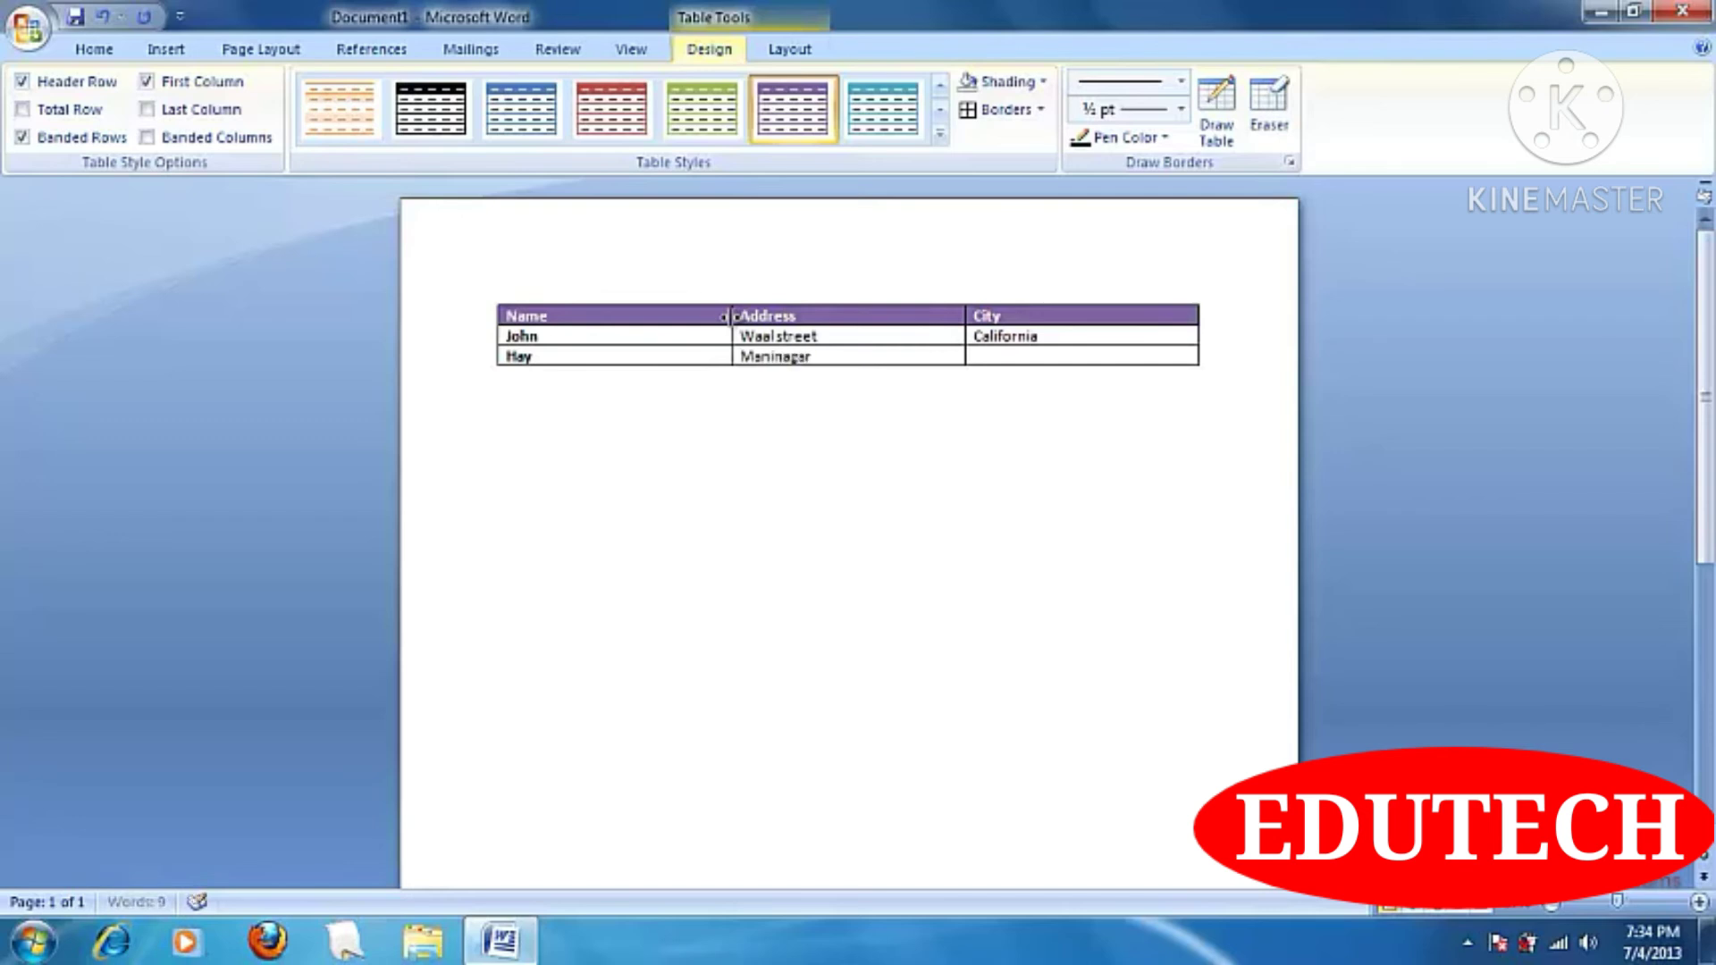
pyautogui.press('Tab')
pyautogui.write('Ame')
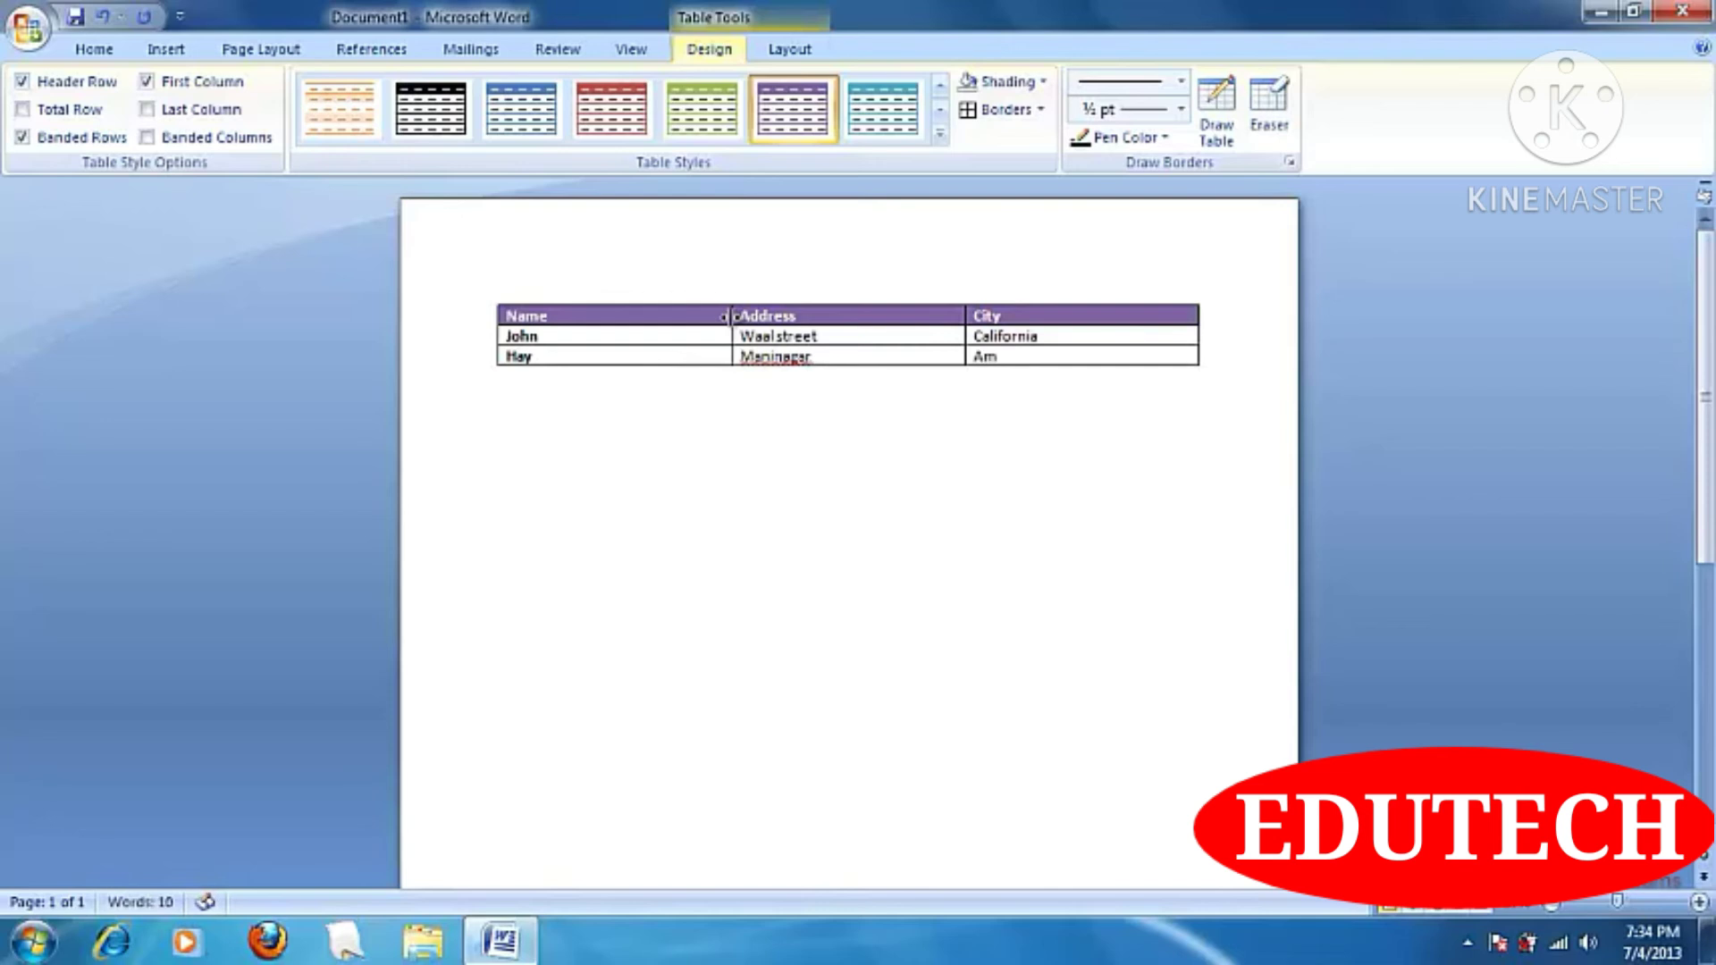
pyautogui.press('BackSpace')
pyautogui.press('BackSpace')
pyautogui.write('hmedabad')
pyautogui.click(983, 465)
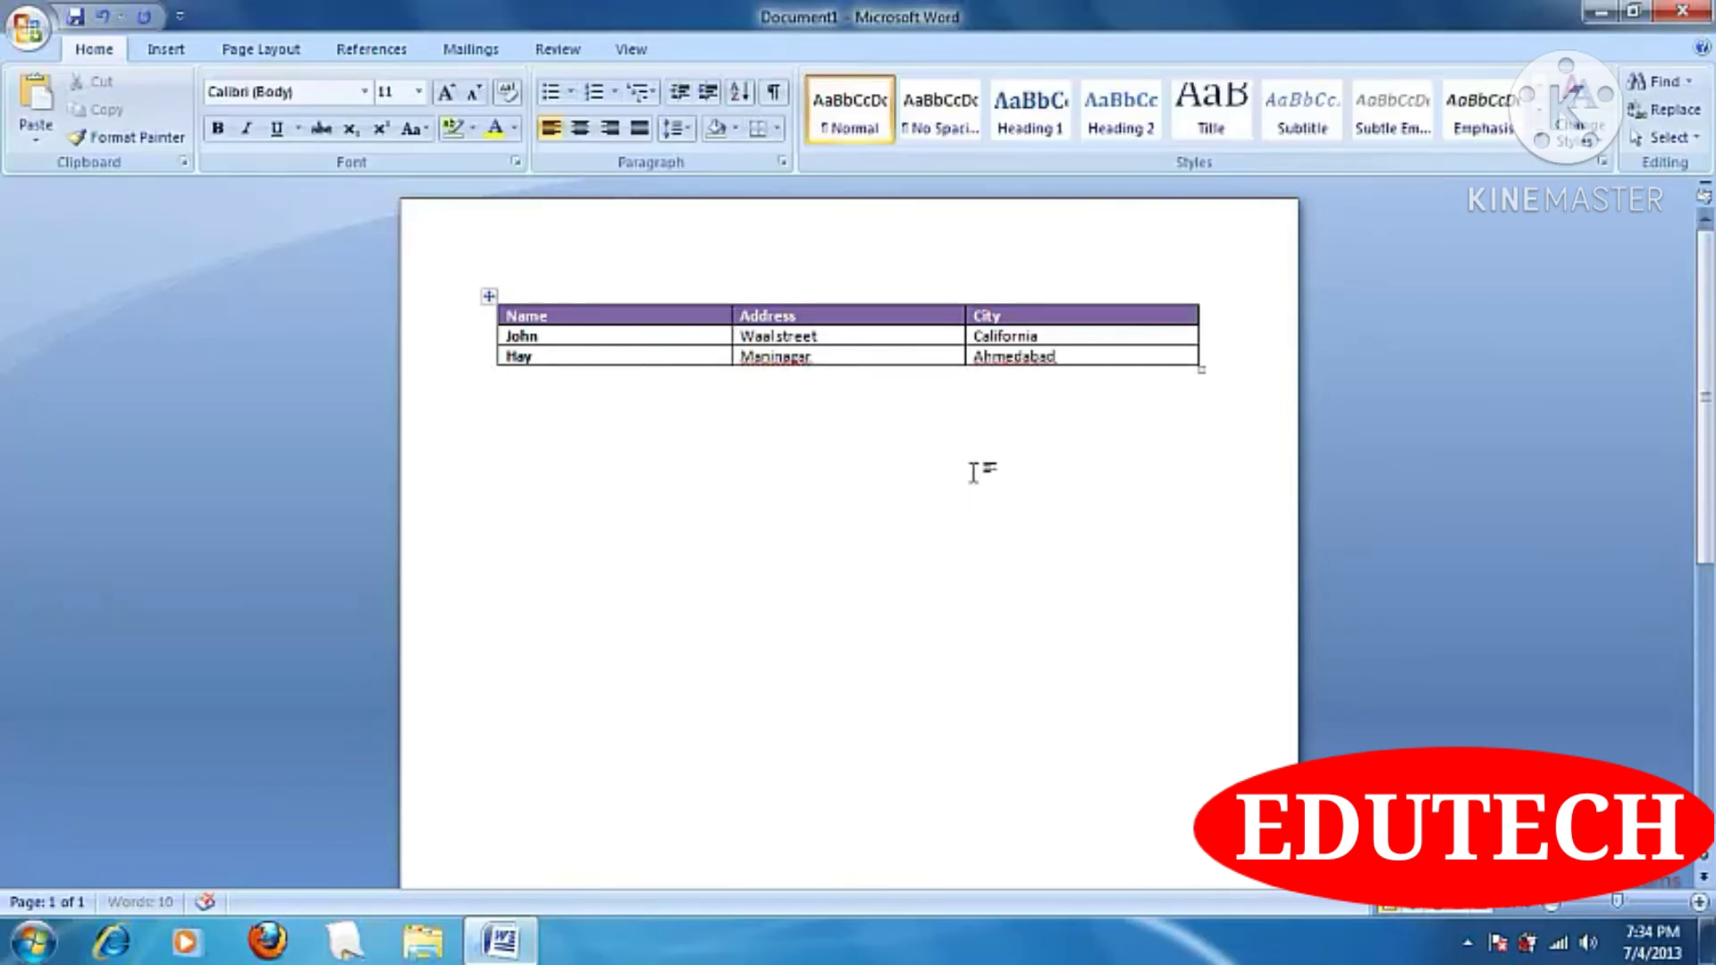
# - Save the document as Excericise
pyautogui.hotkey('ctrl', 's')
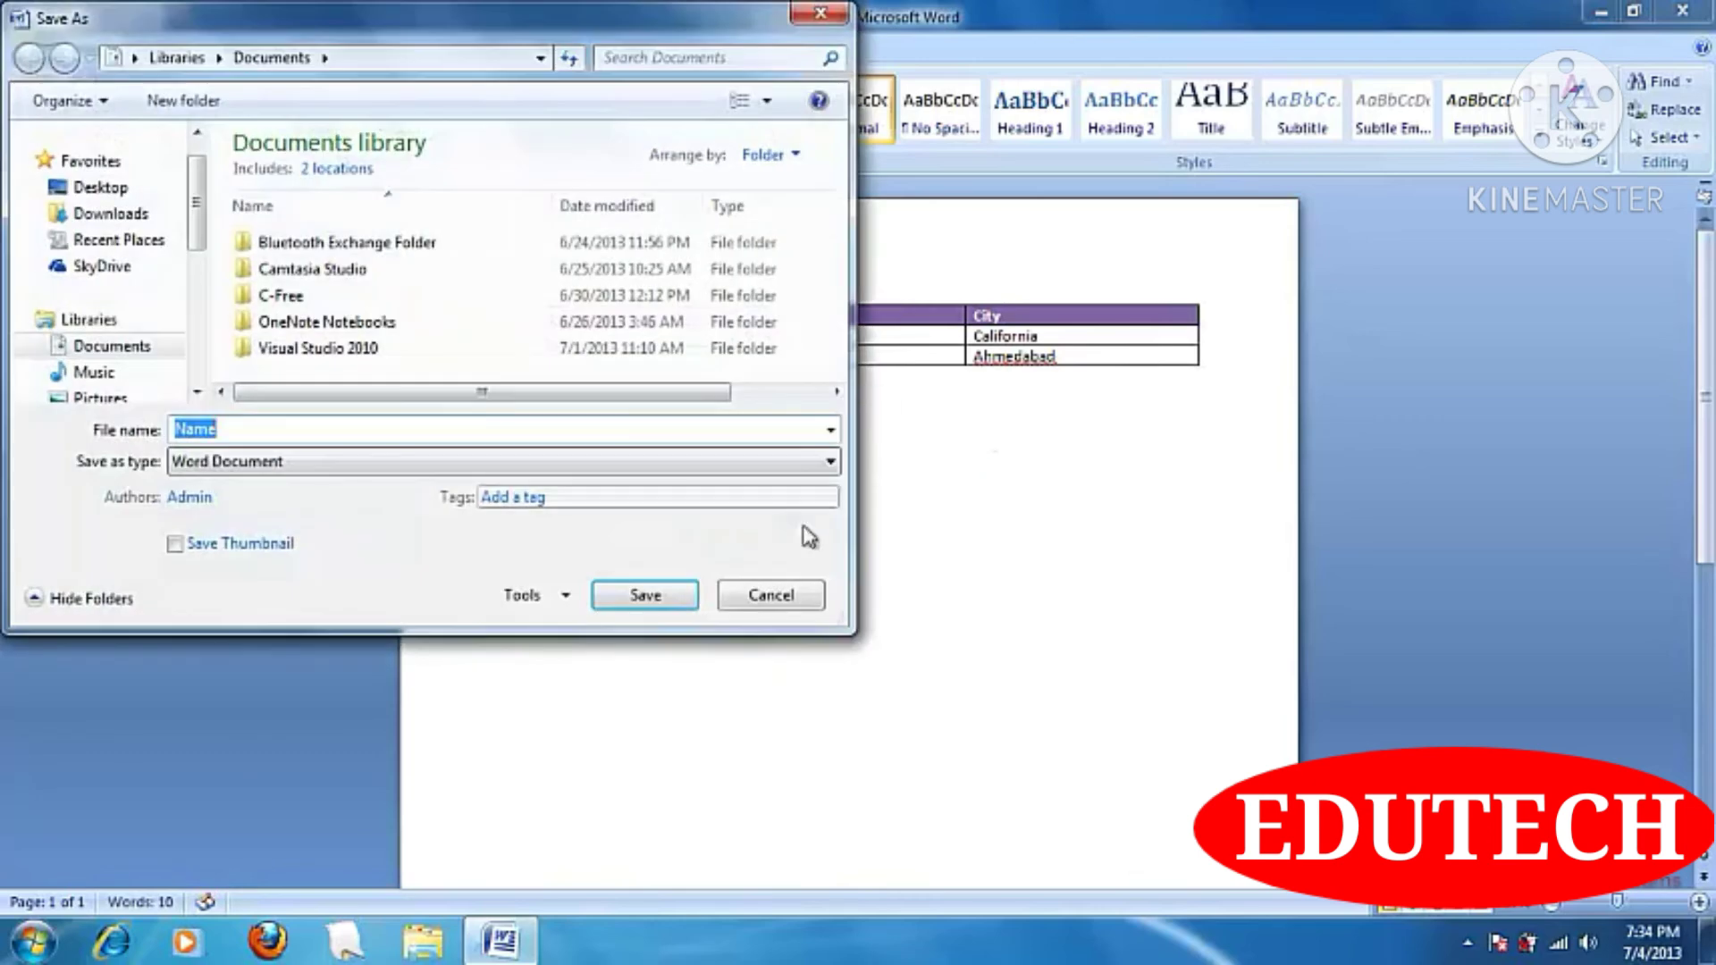
pyautogui.click(798, 593)
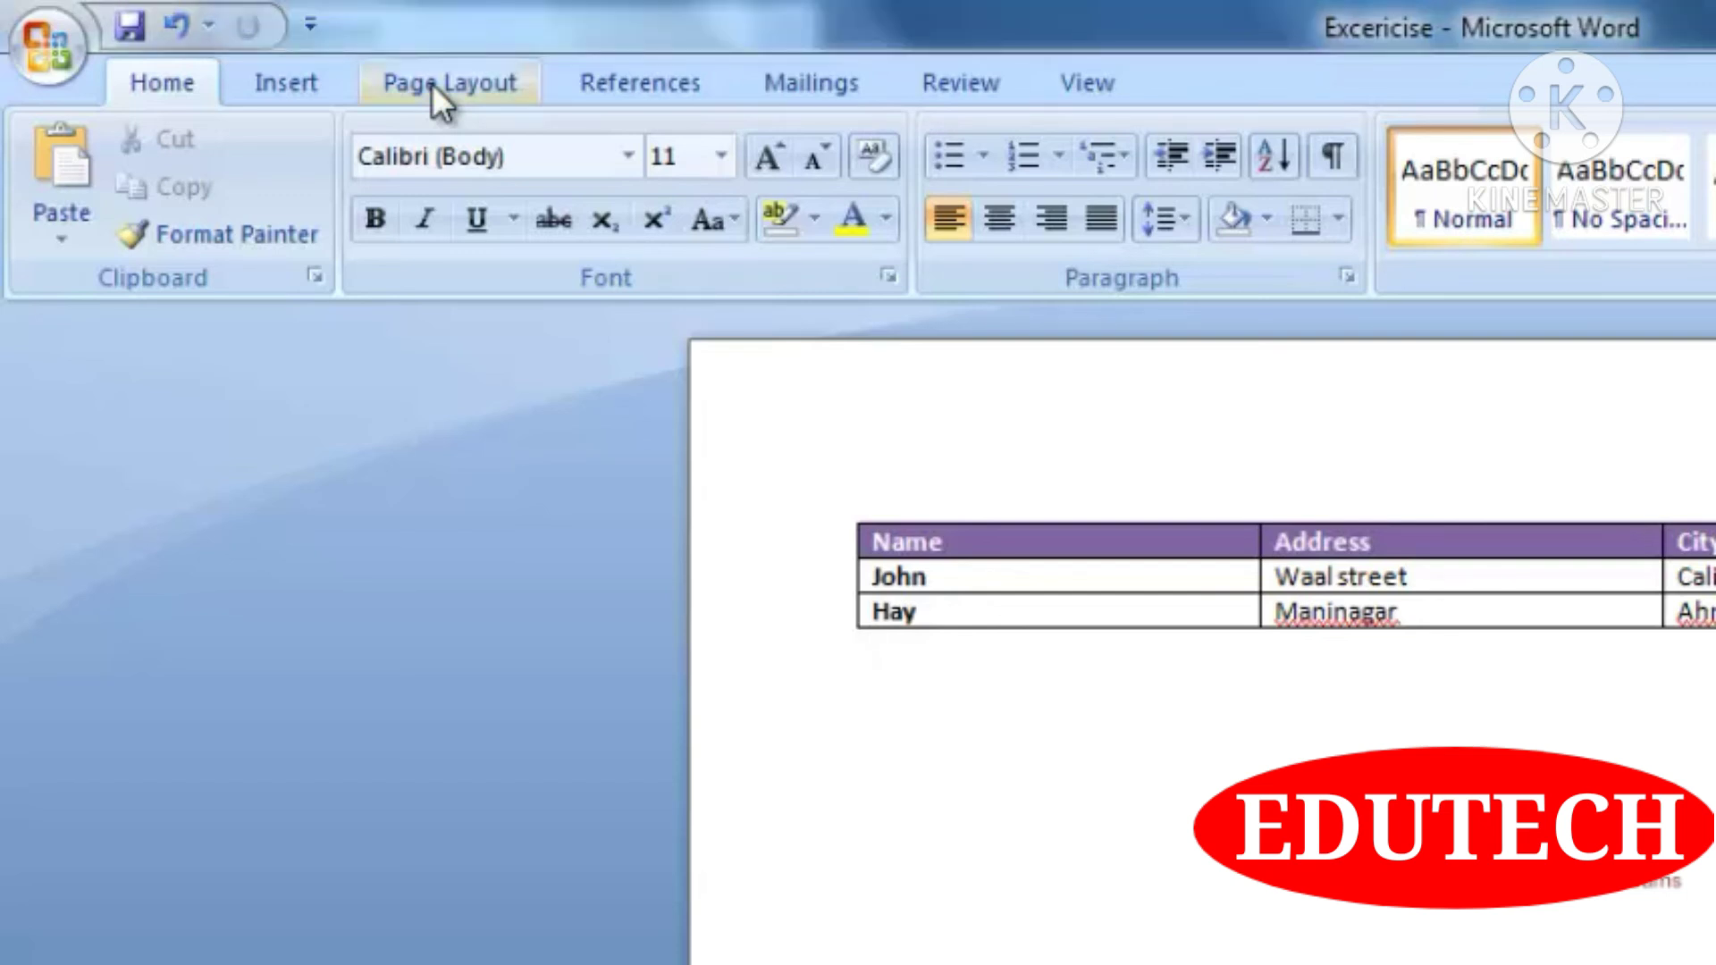
# - Choose the Box setting for the whole document's page border, and switch its right edge off and back on
pyautogui.click(432, 83)
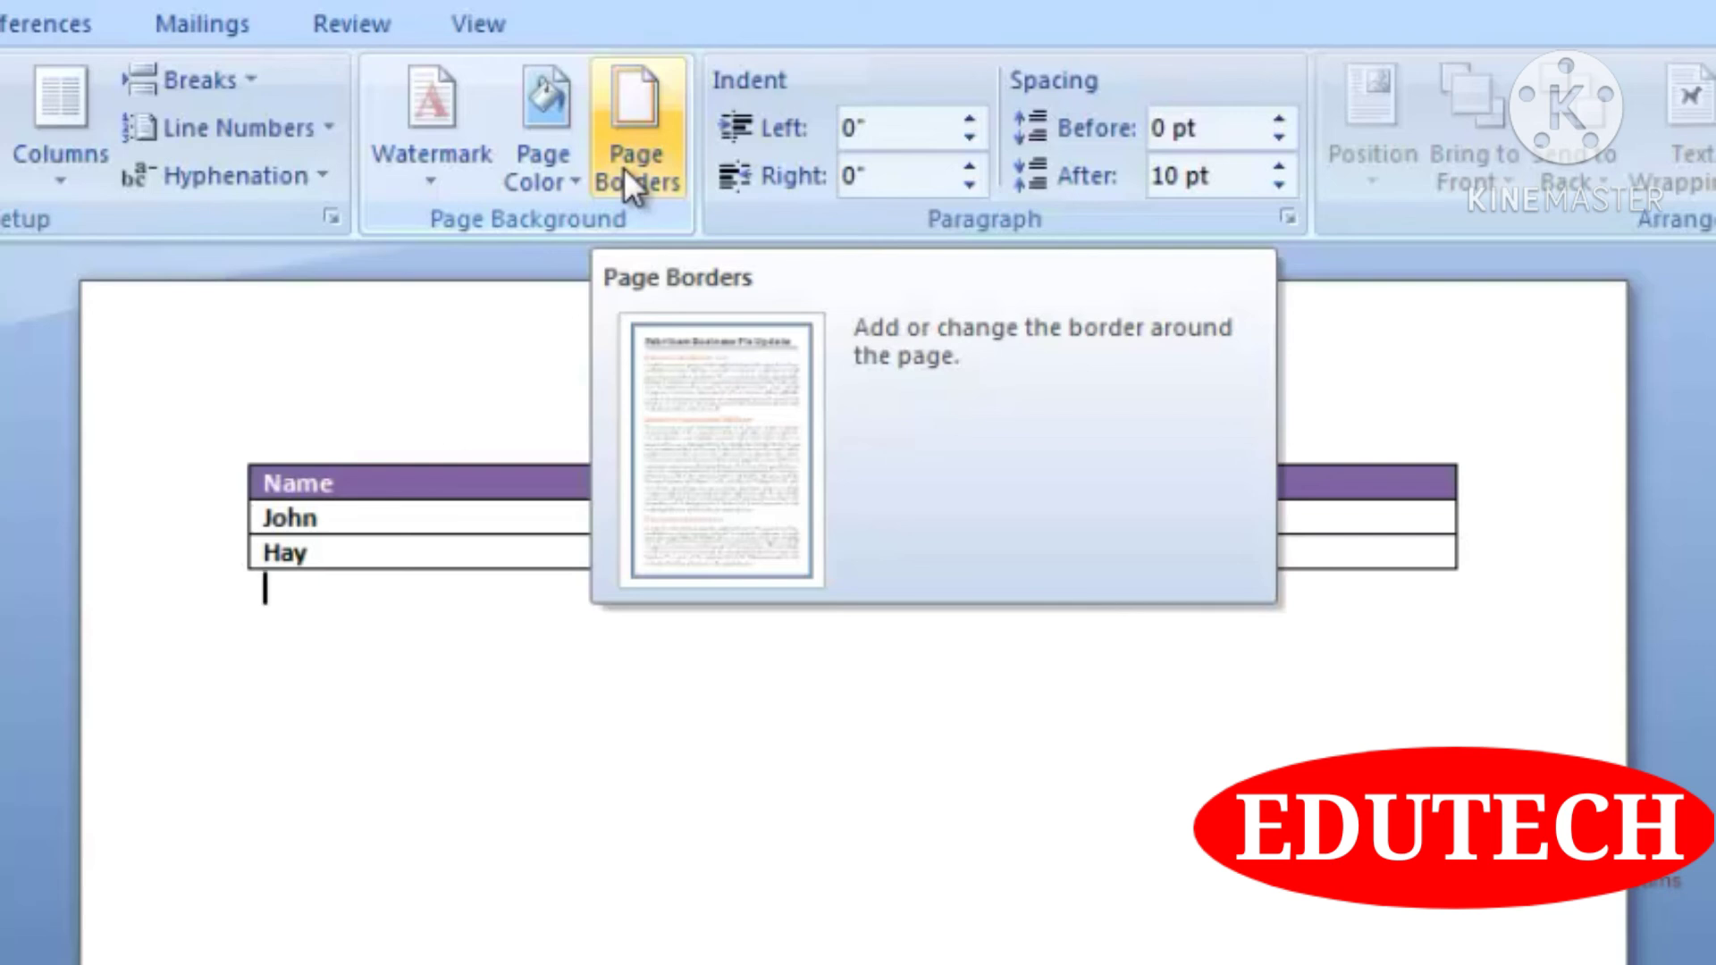
pyautogui.click(623, 170)
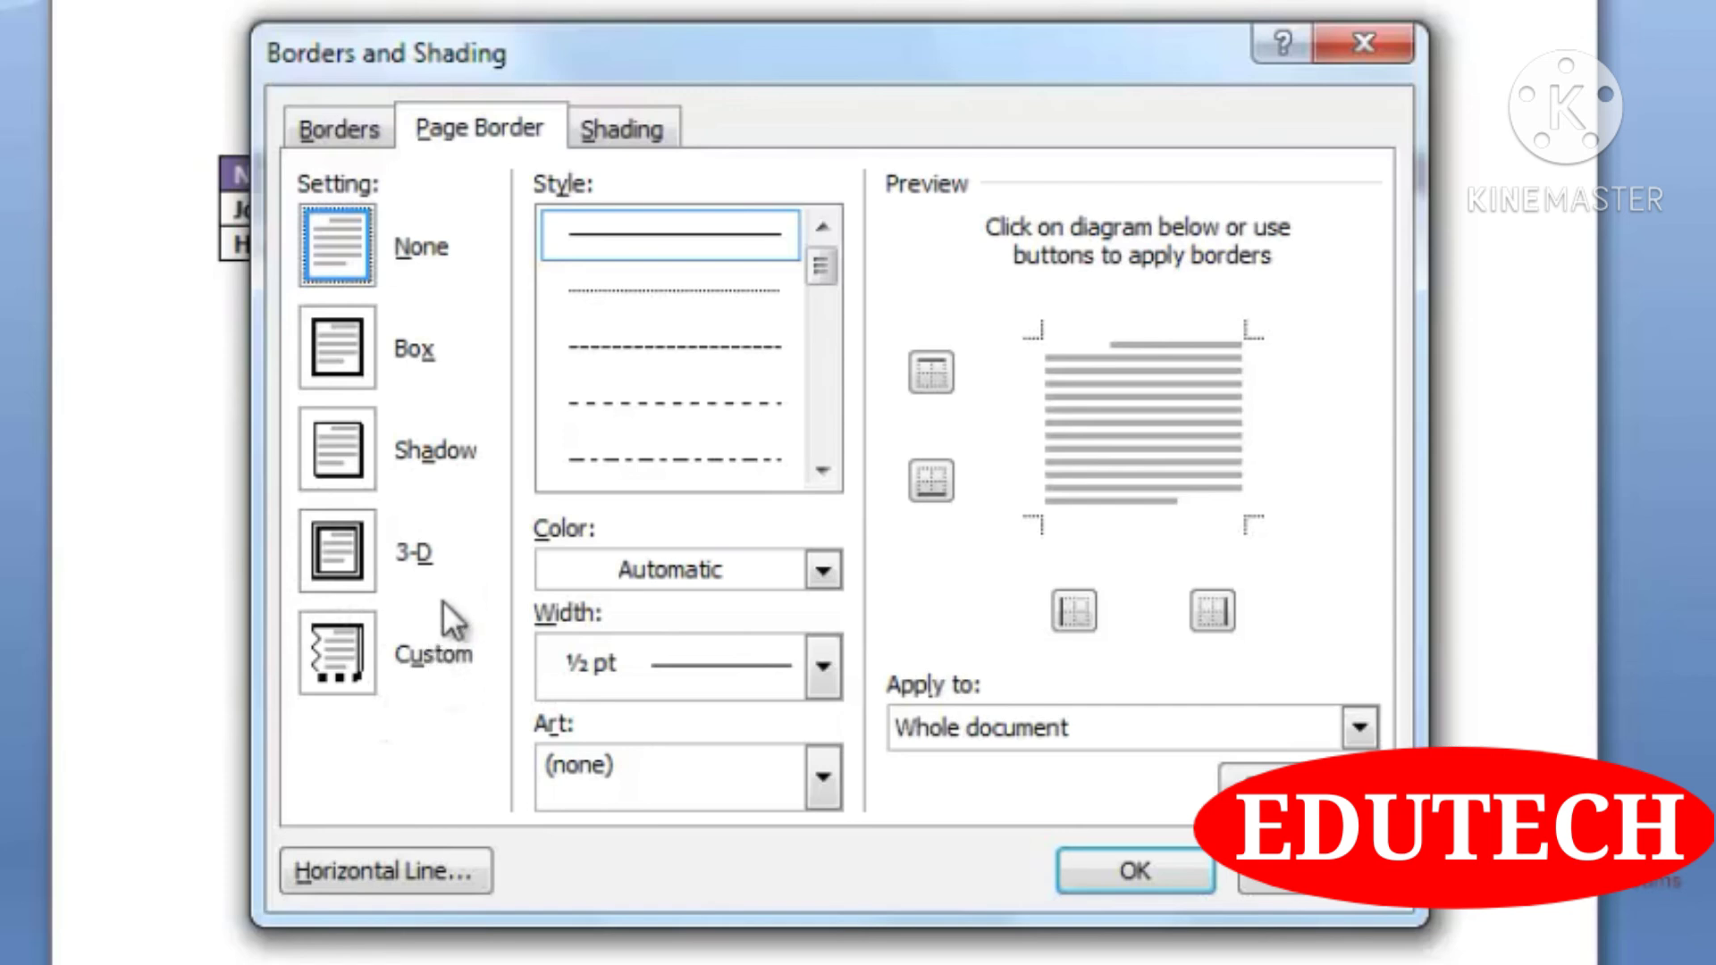
pyautogui.click(355, 362)
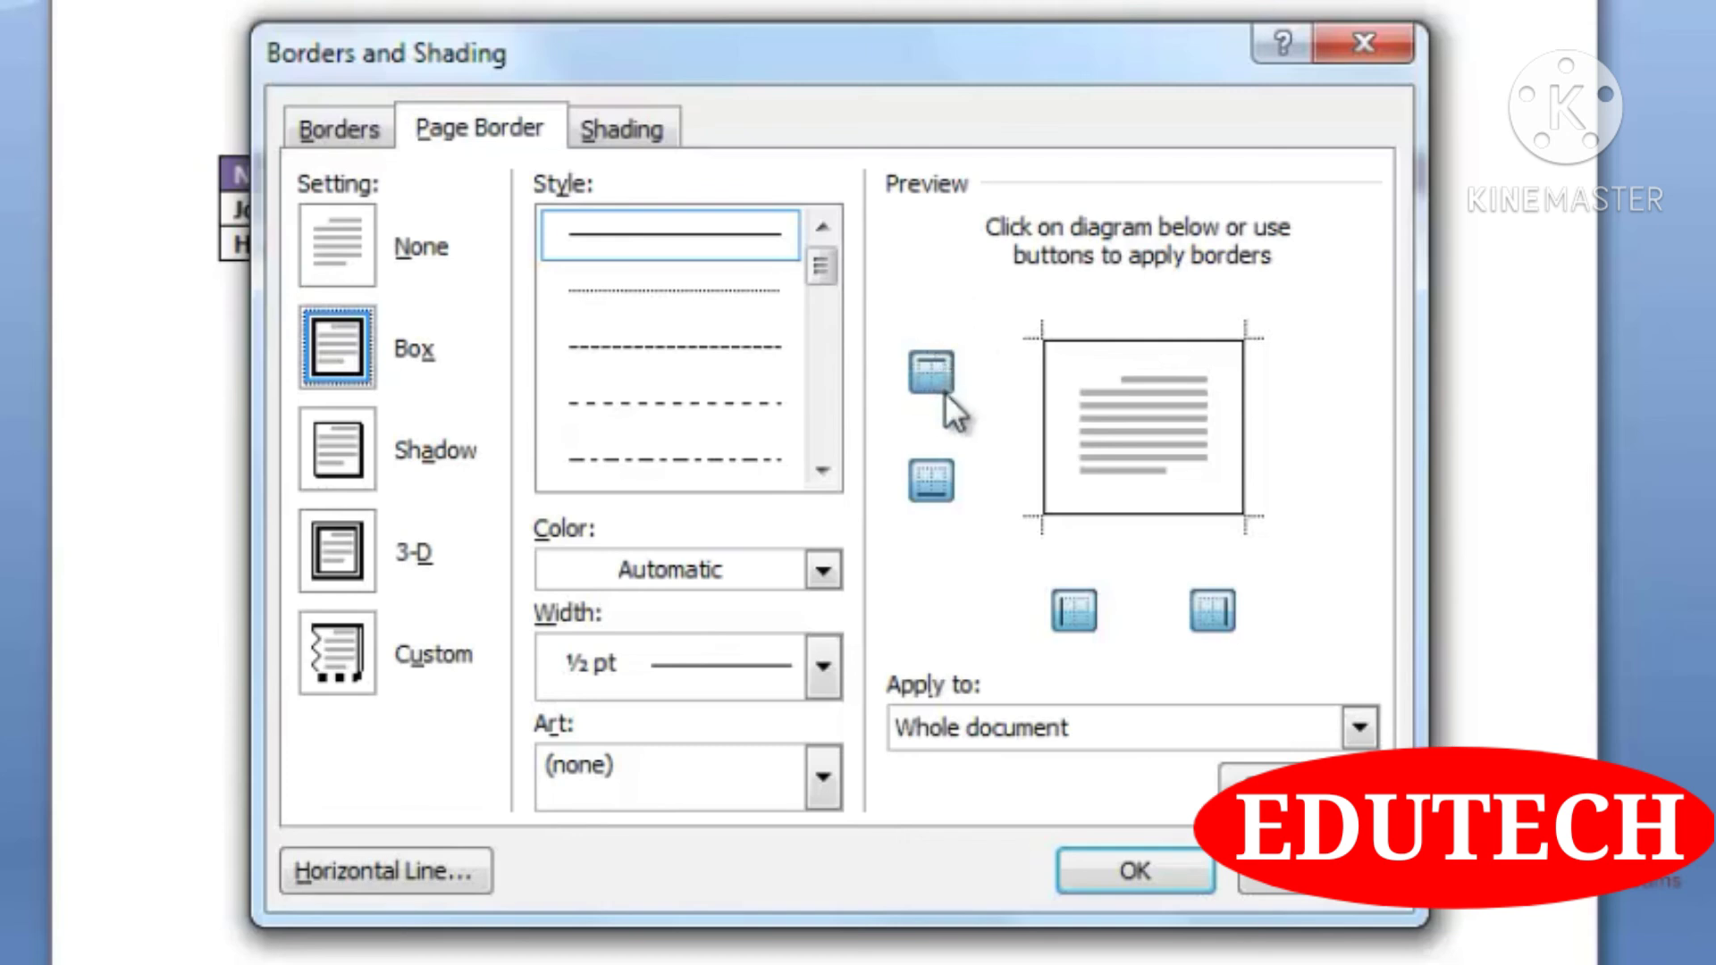
pyautogui.click(1211, 615)
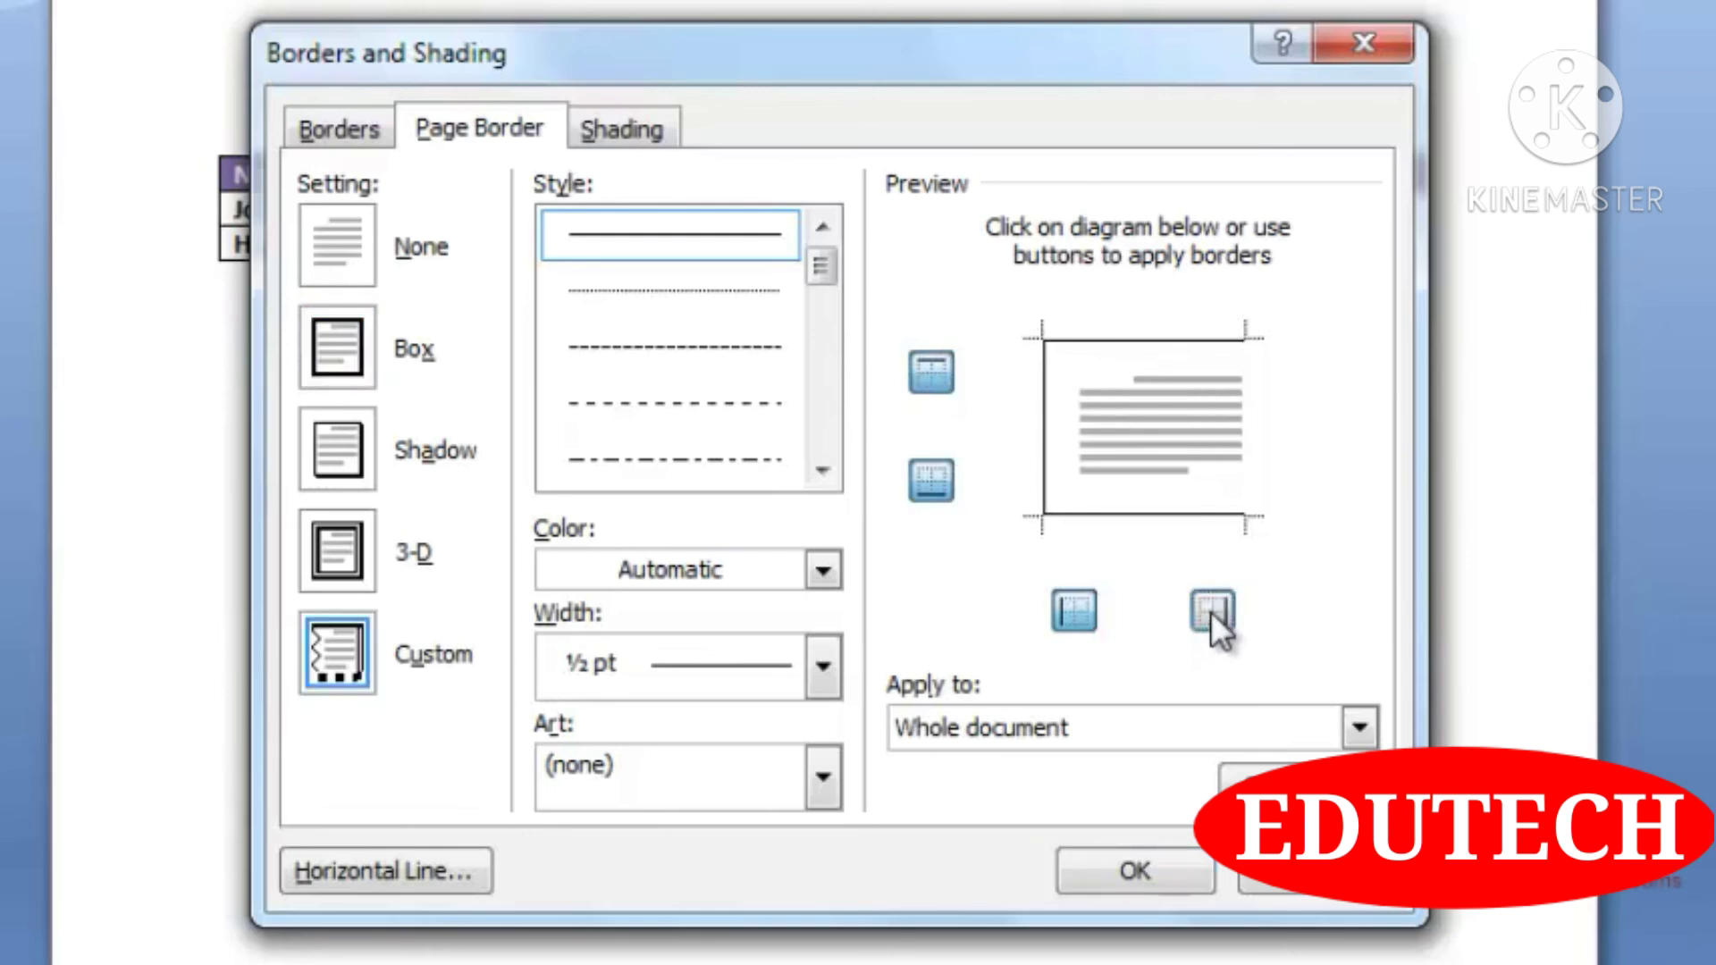
pyautogui.click(1211, 611)
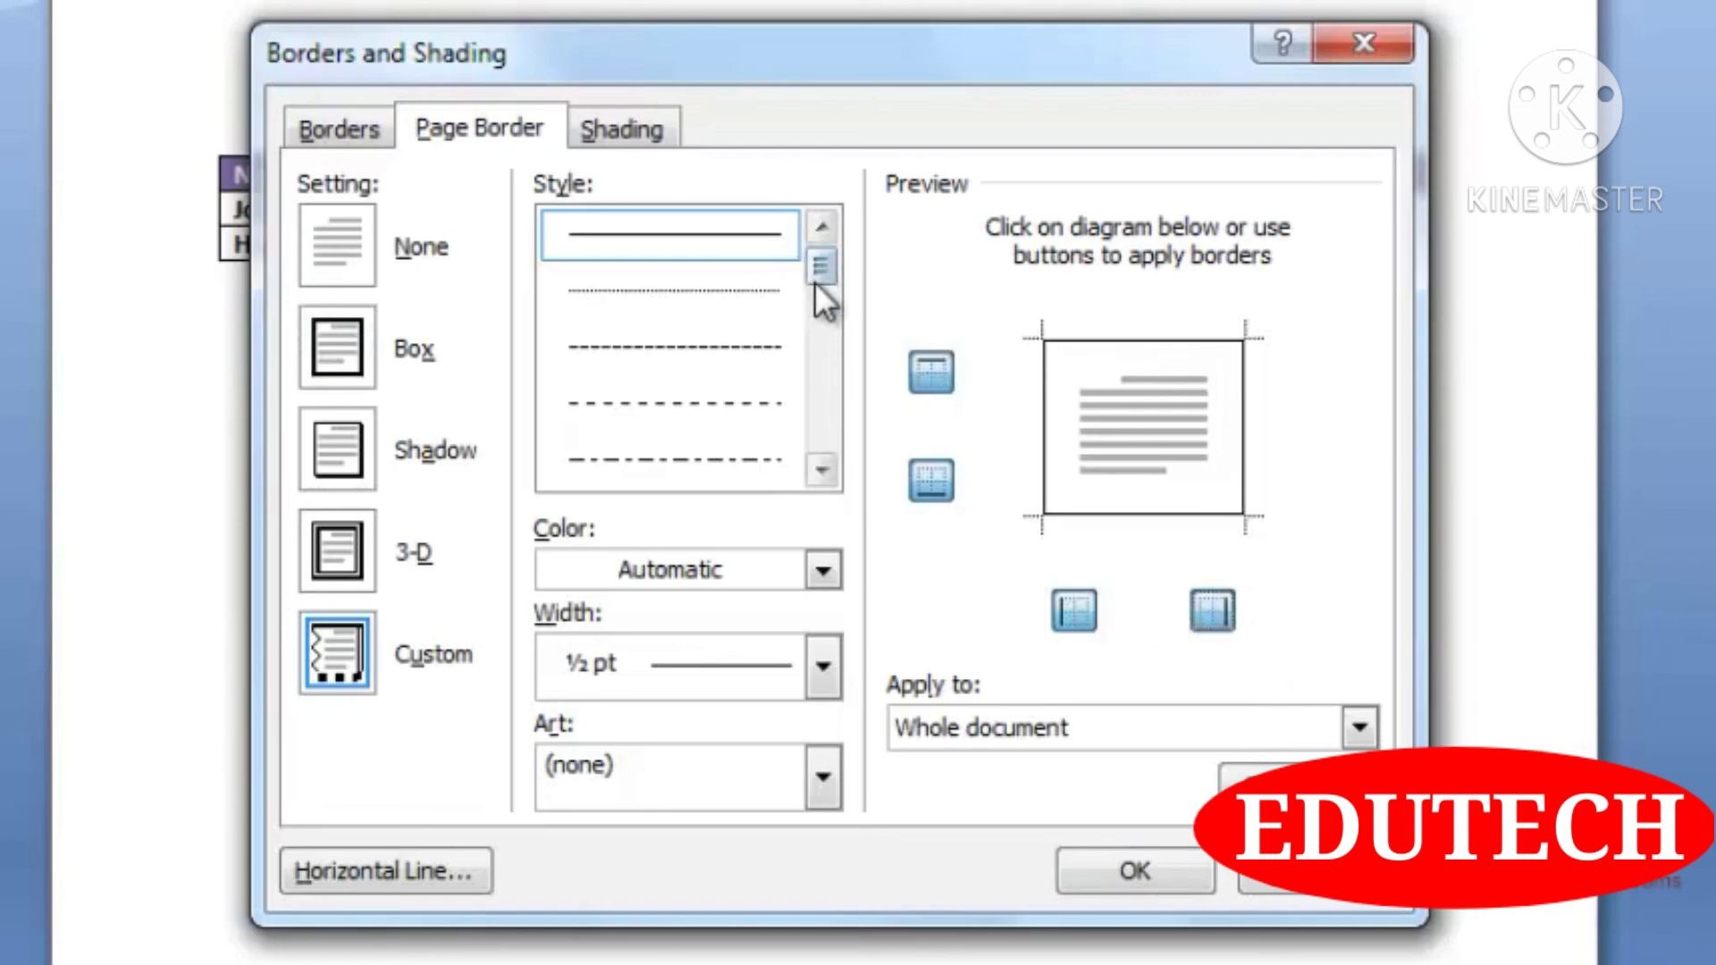
# - Choose the page border line style that pairs a thin and a thick line, and check its width options, keeping 3 pt
pyautogui.moveTo(813, 277); pyautogui.dragTo(822, 339)
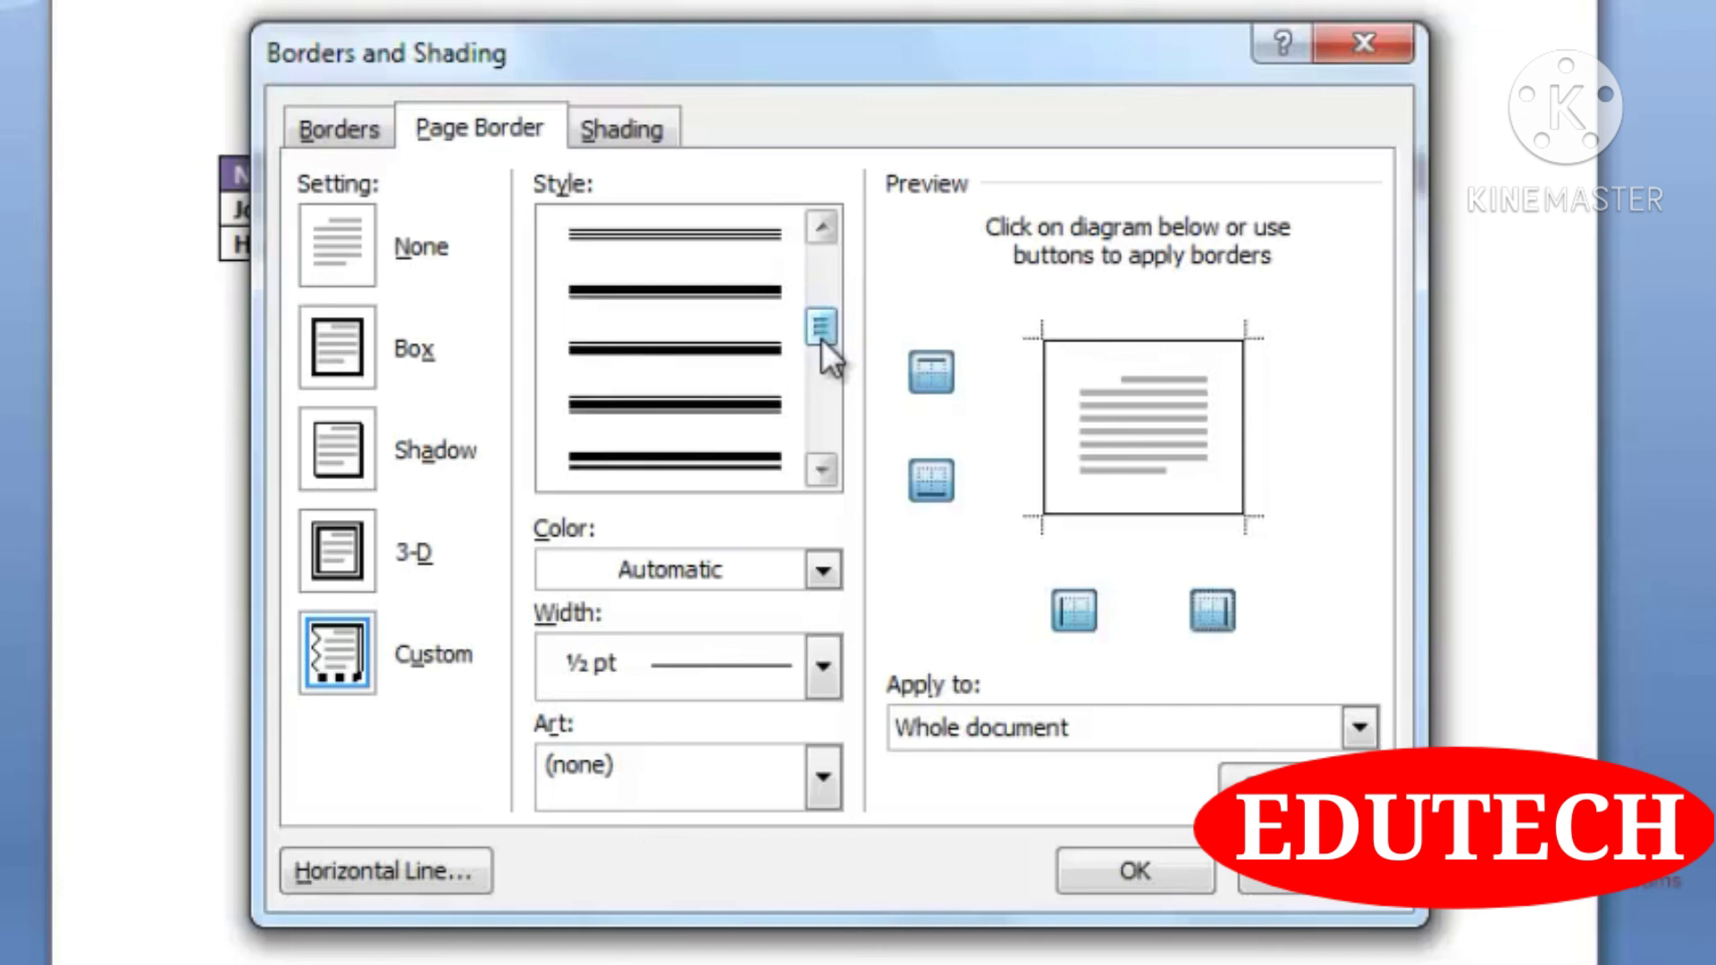
pyautogui.click(717, 368)
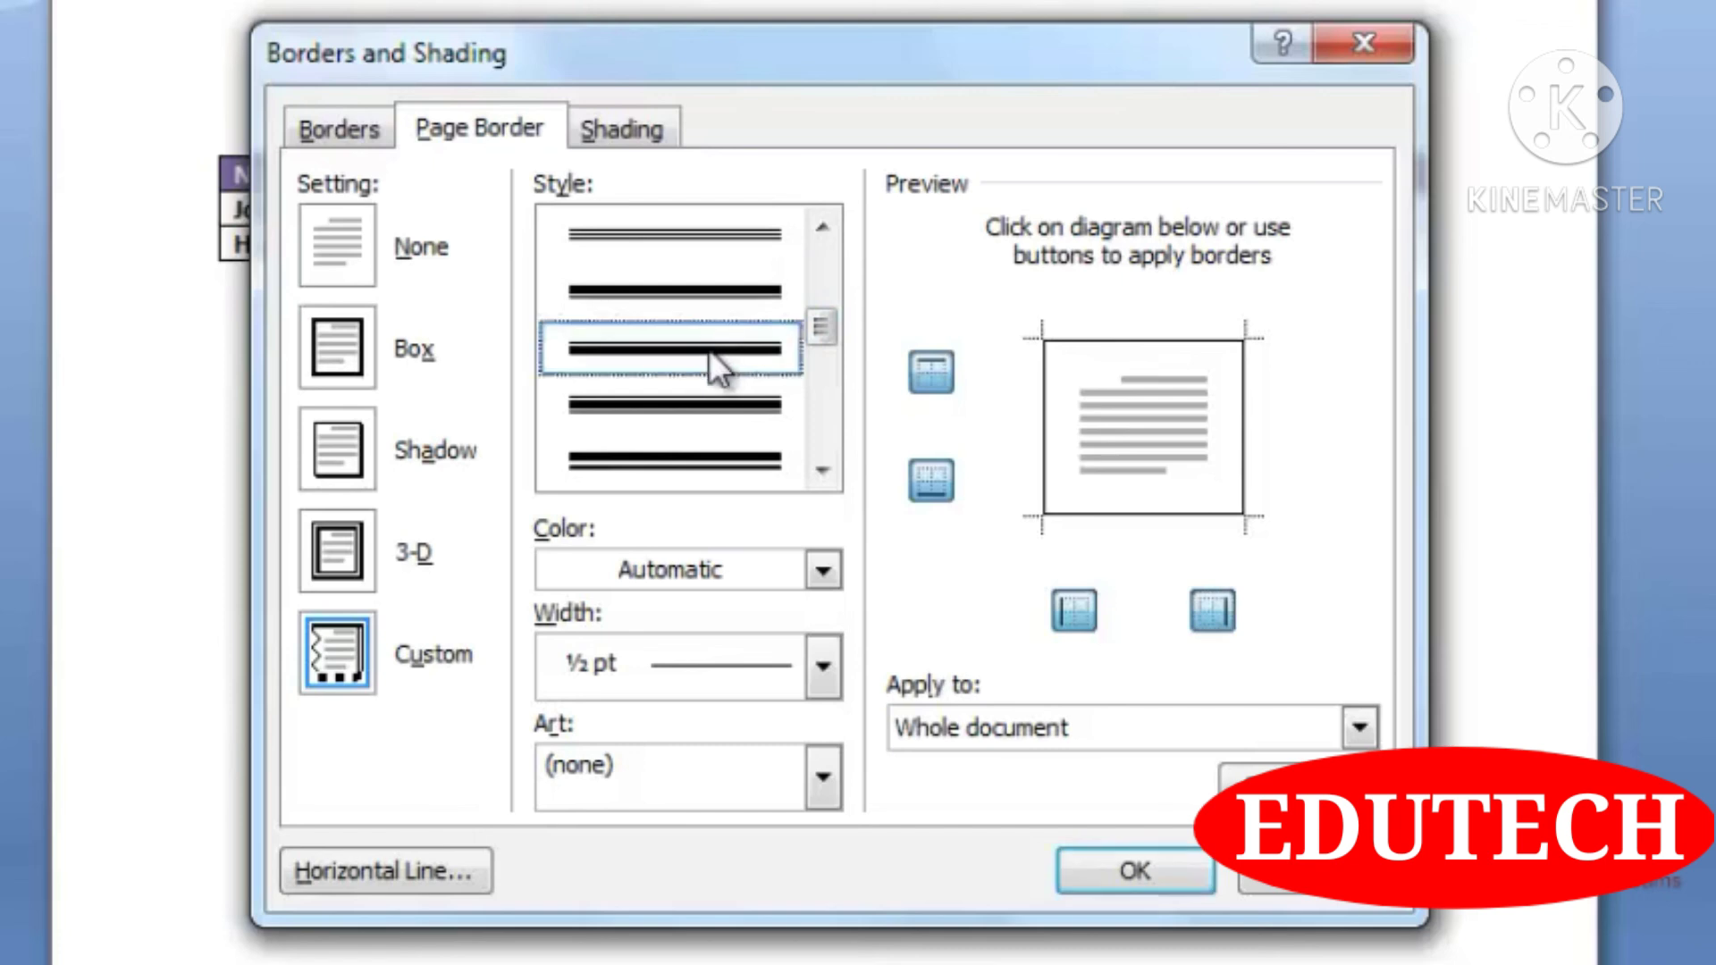
pyautogui.click(823, 665)
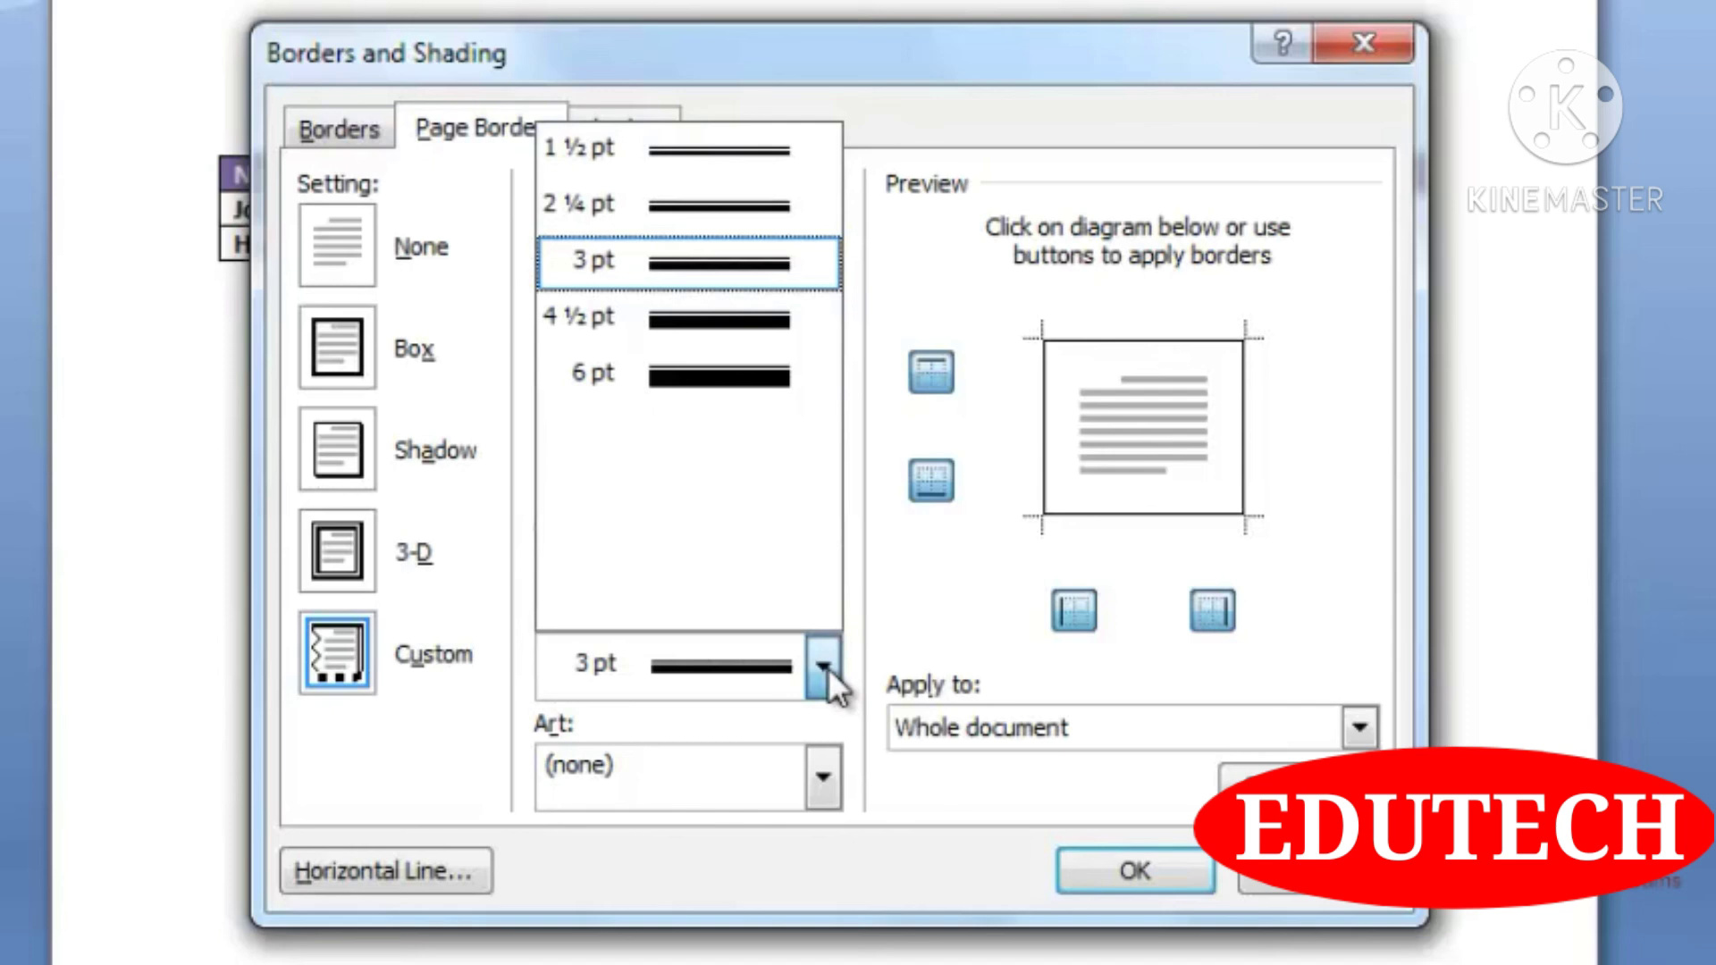
pyautogui.click(828, 667)
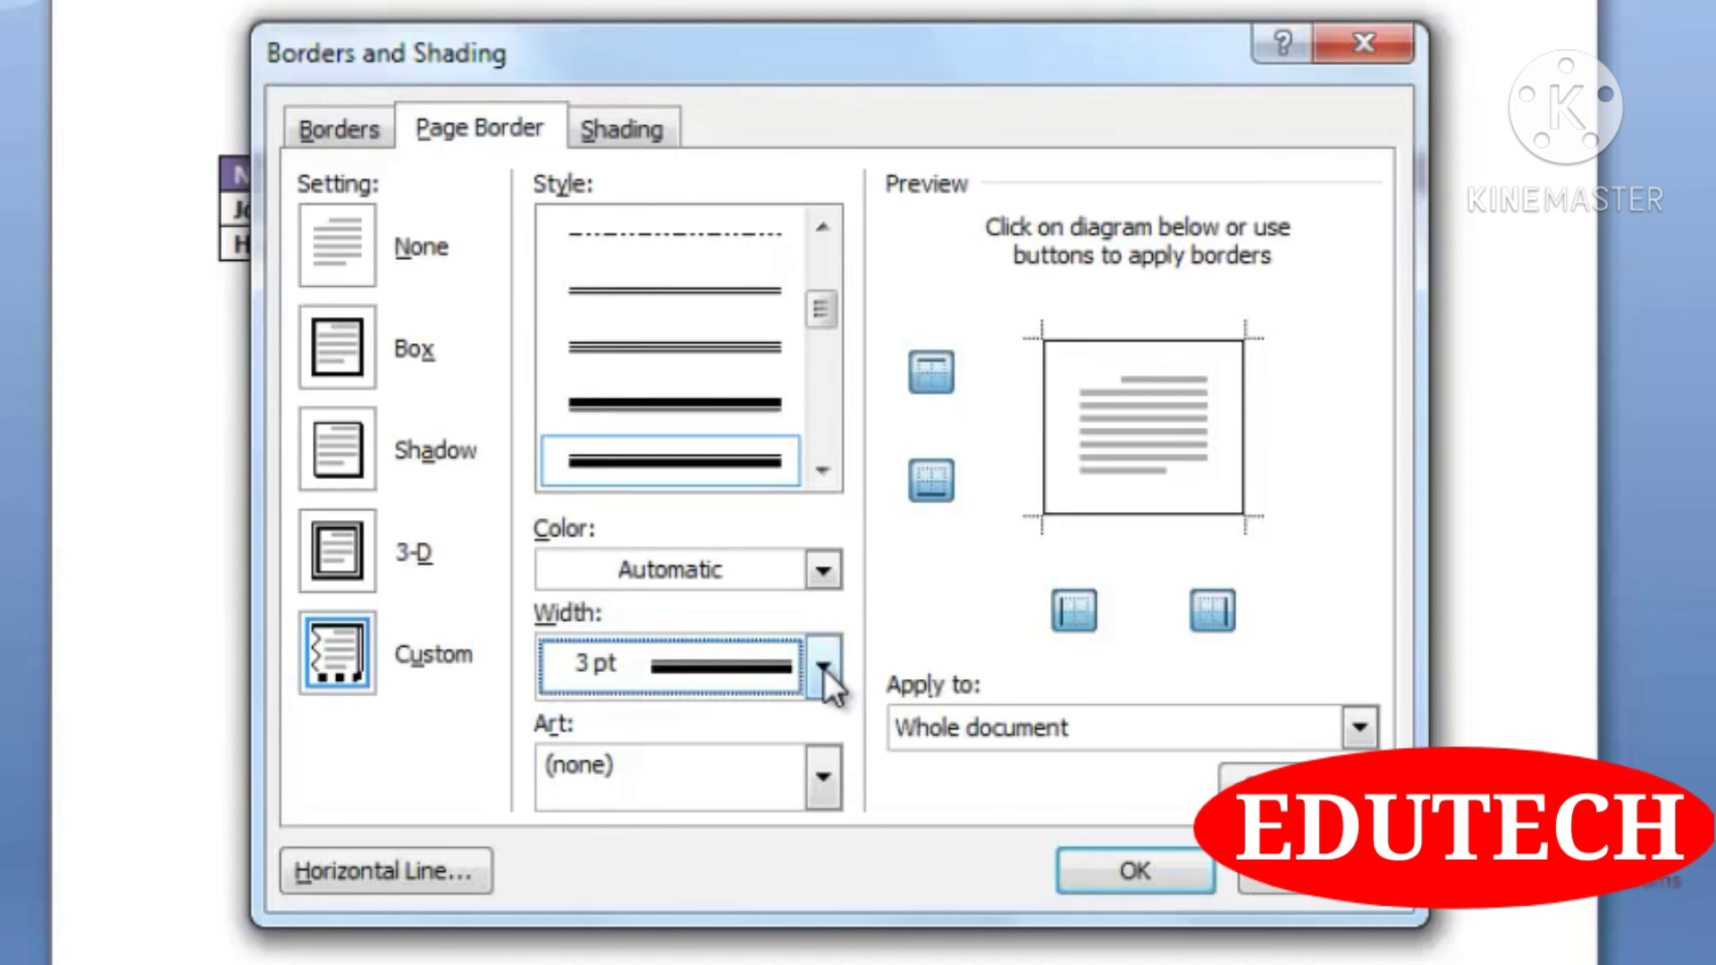
pyautogui.click(823, 667)
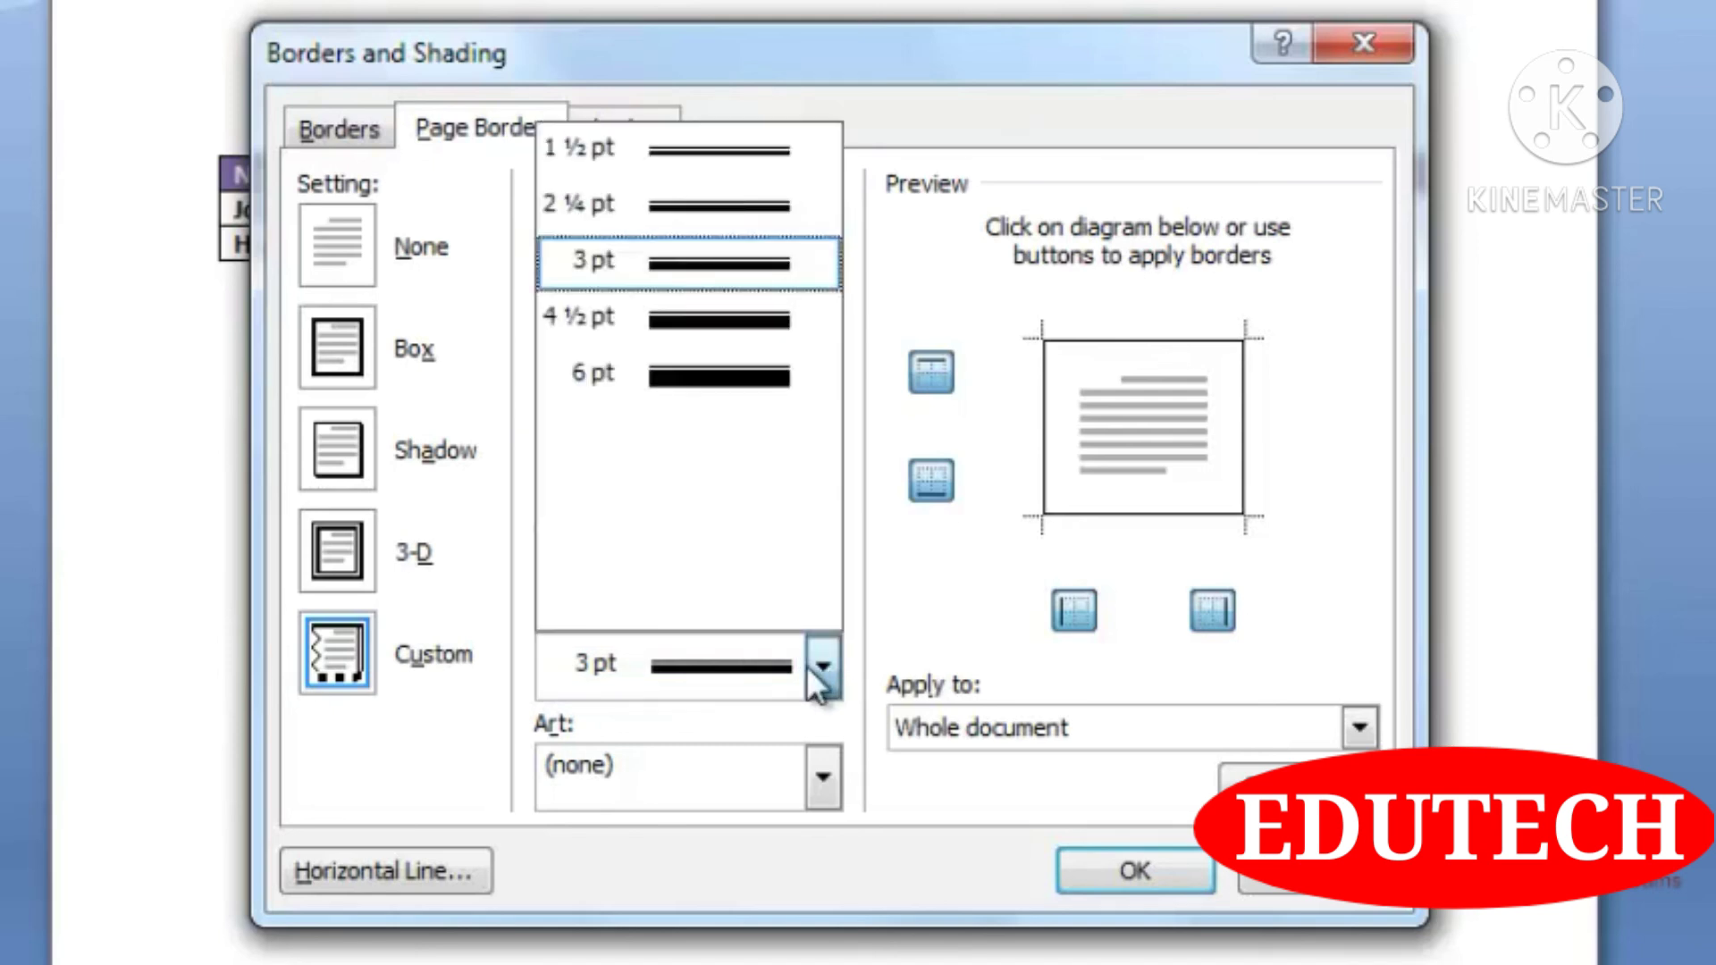
pyautogui.click(829, 672)
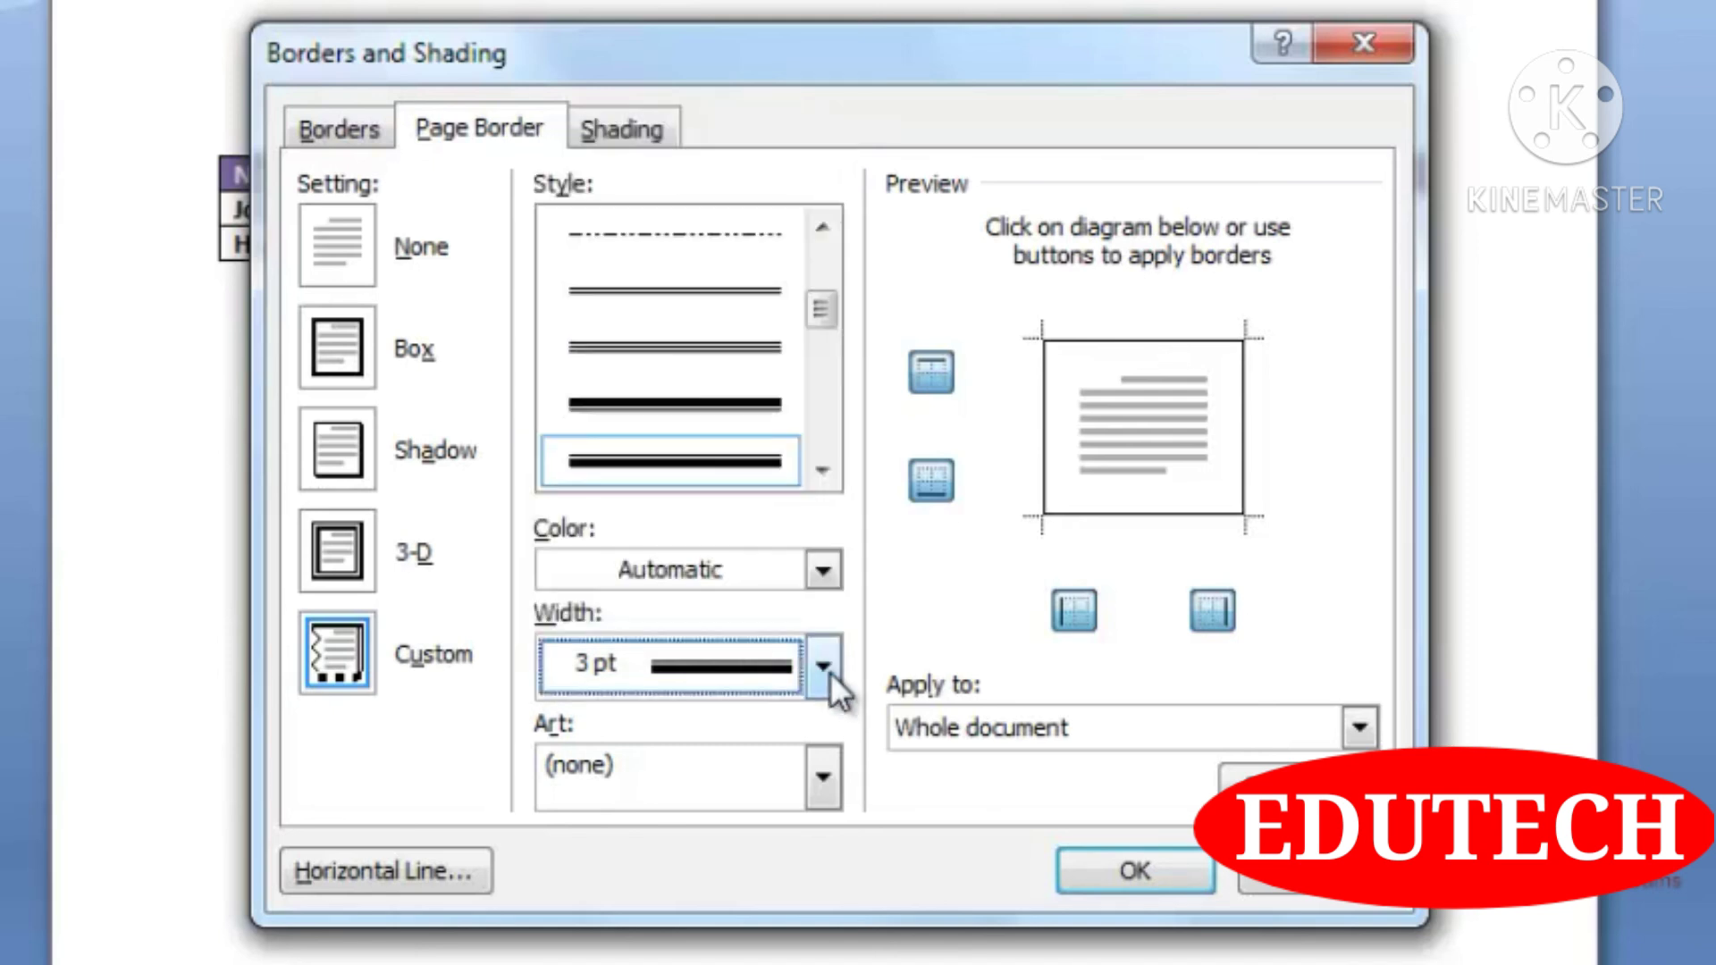
# - Set the page border color to a light blue theme color and apply the border to the document
pyautogui.click(813, 565)
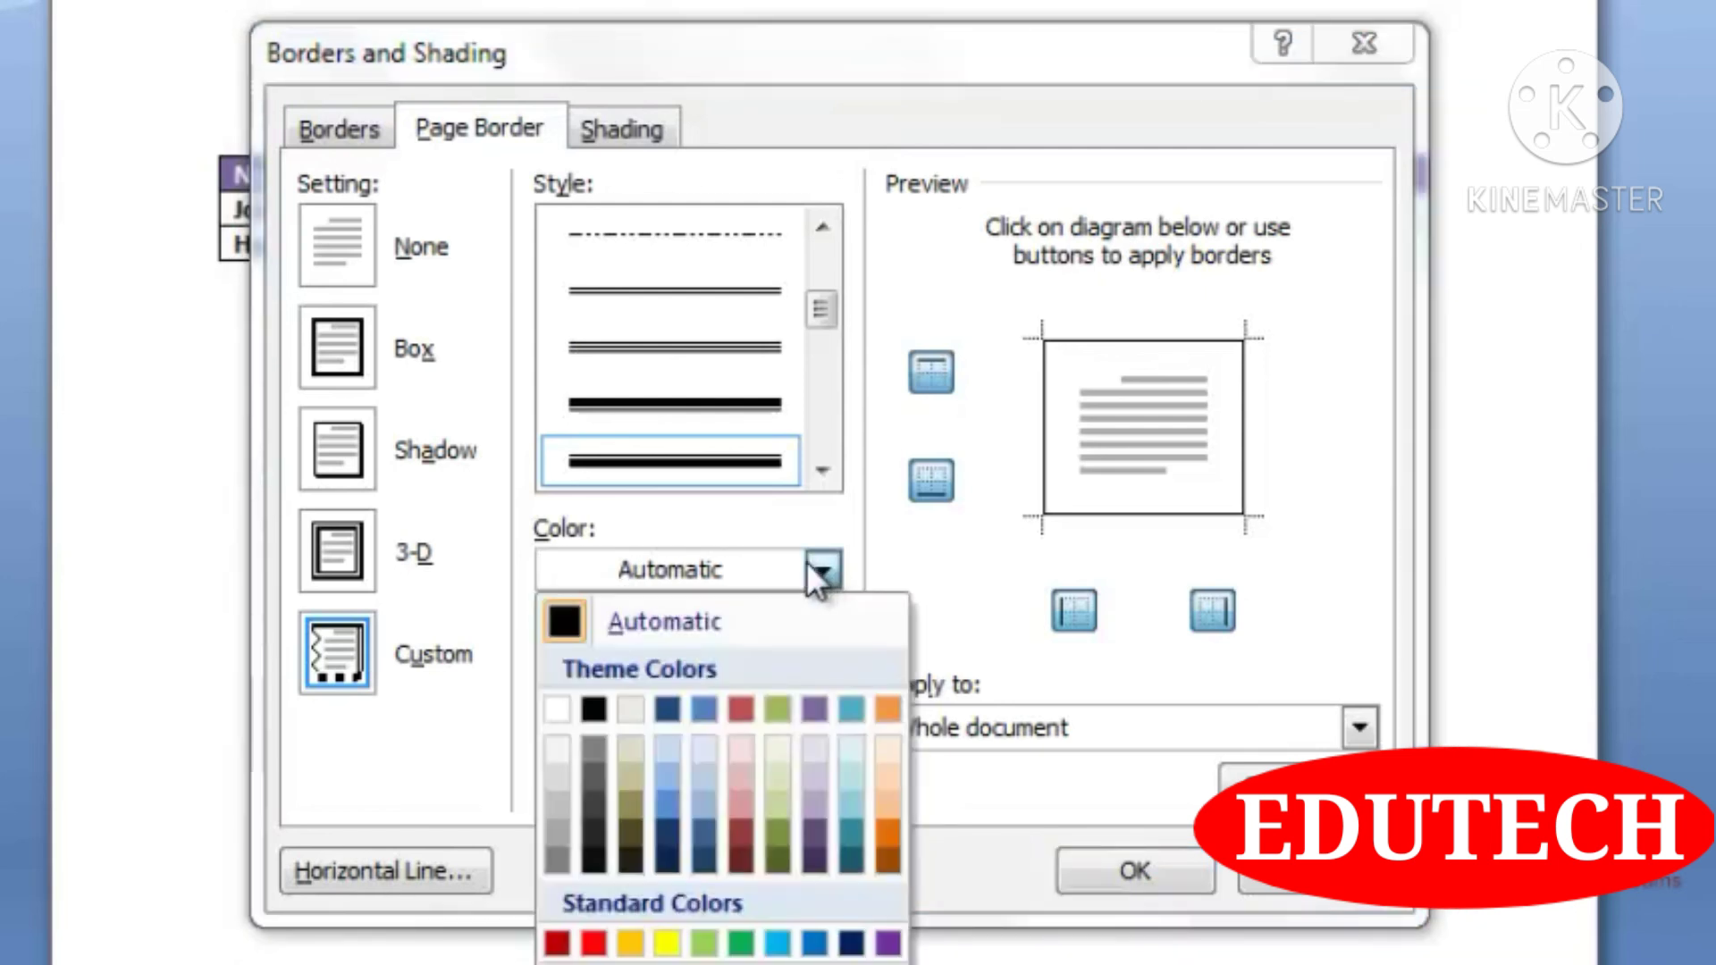
pyautogui.click(654, 790)
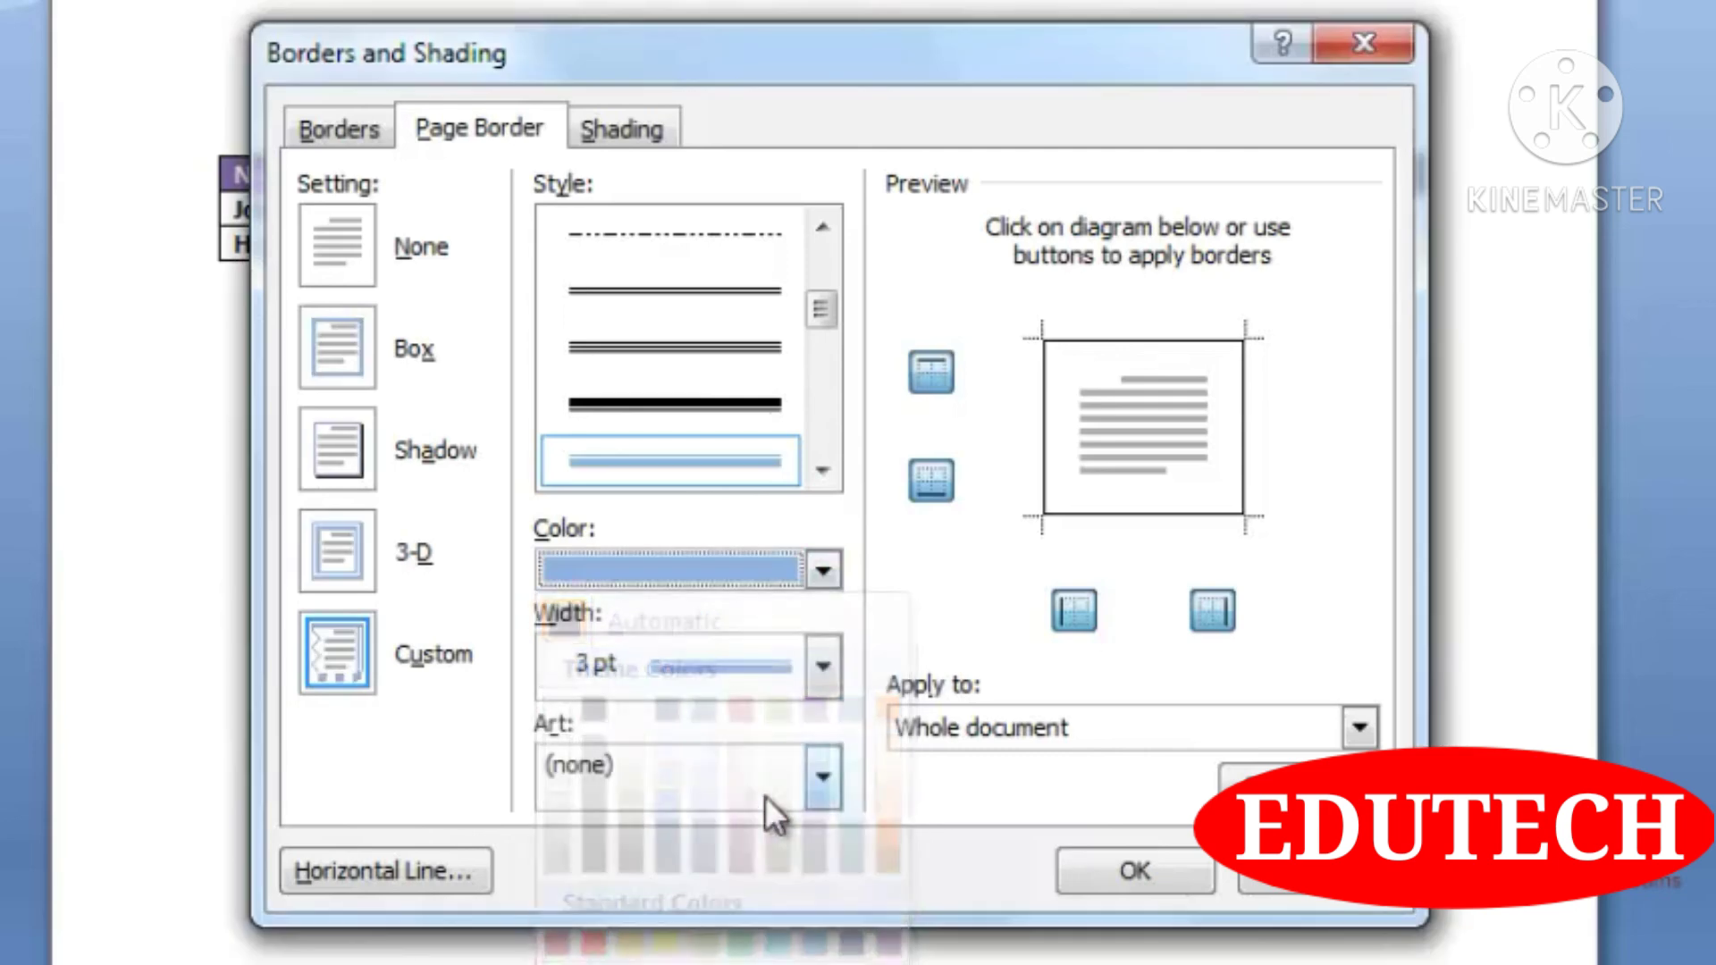
pyautogui.click(1123, 865)
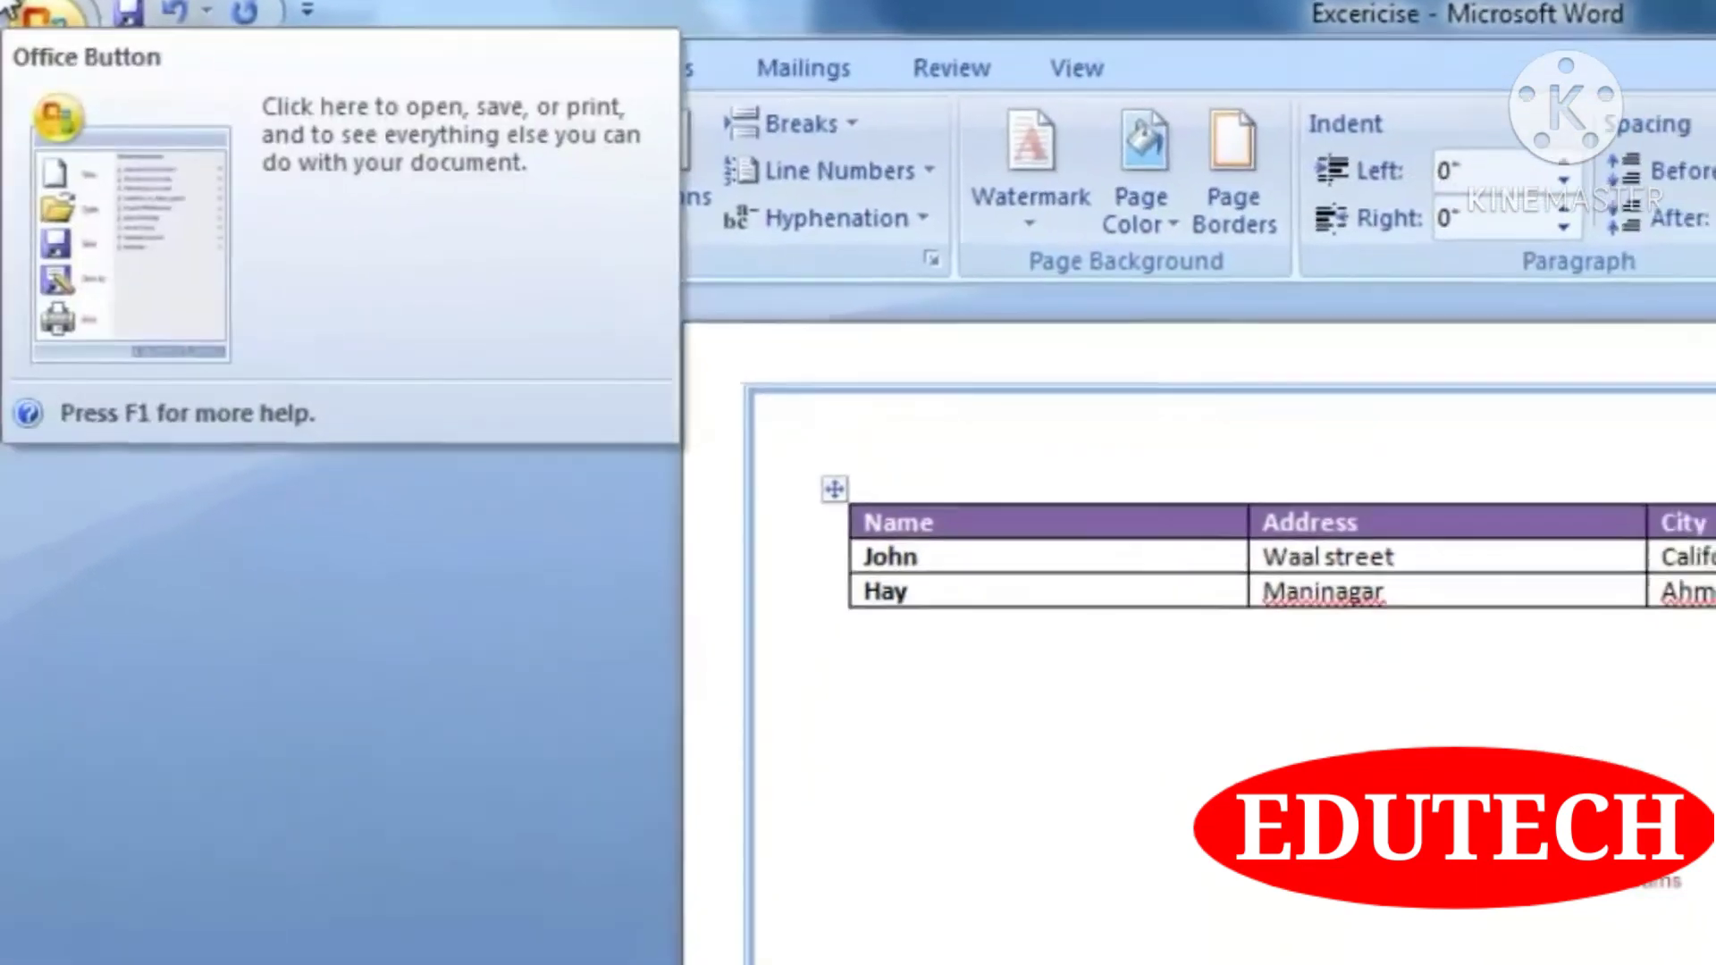
# - Open the document's print preview and examine the bordered page from top to bottom at 100%, and return to the whole-page view
pyautogui.click(58, 58)
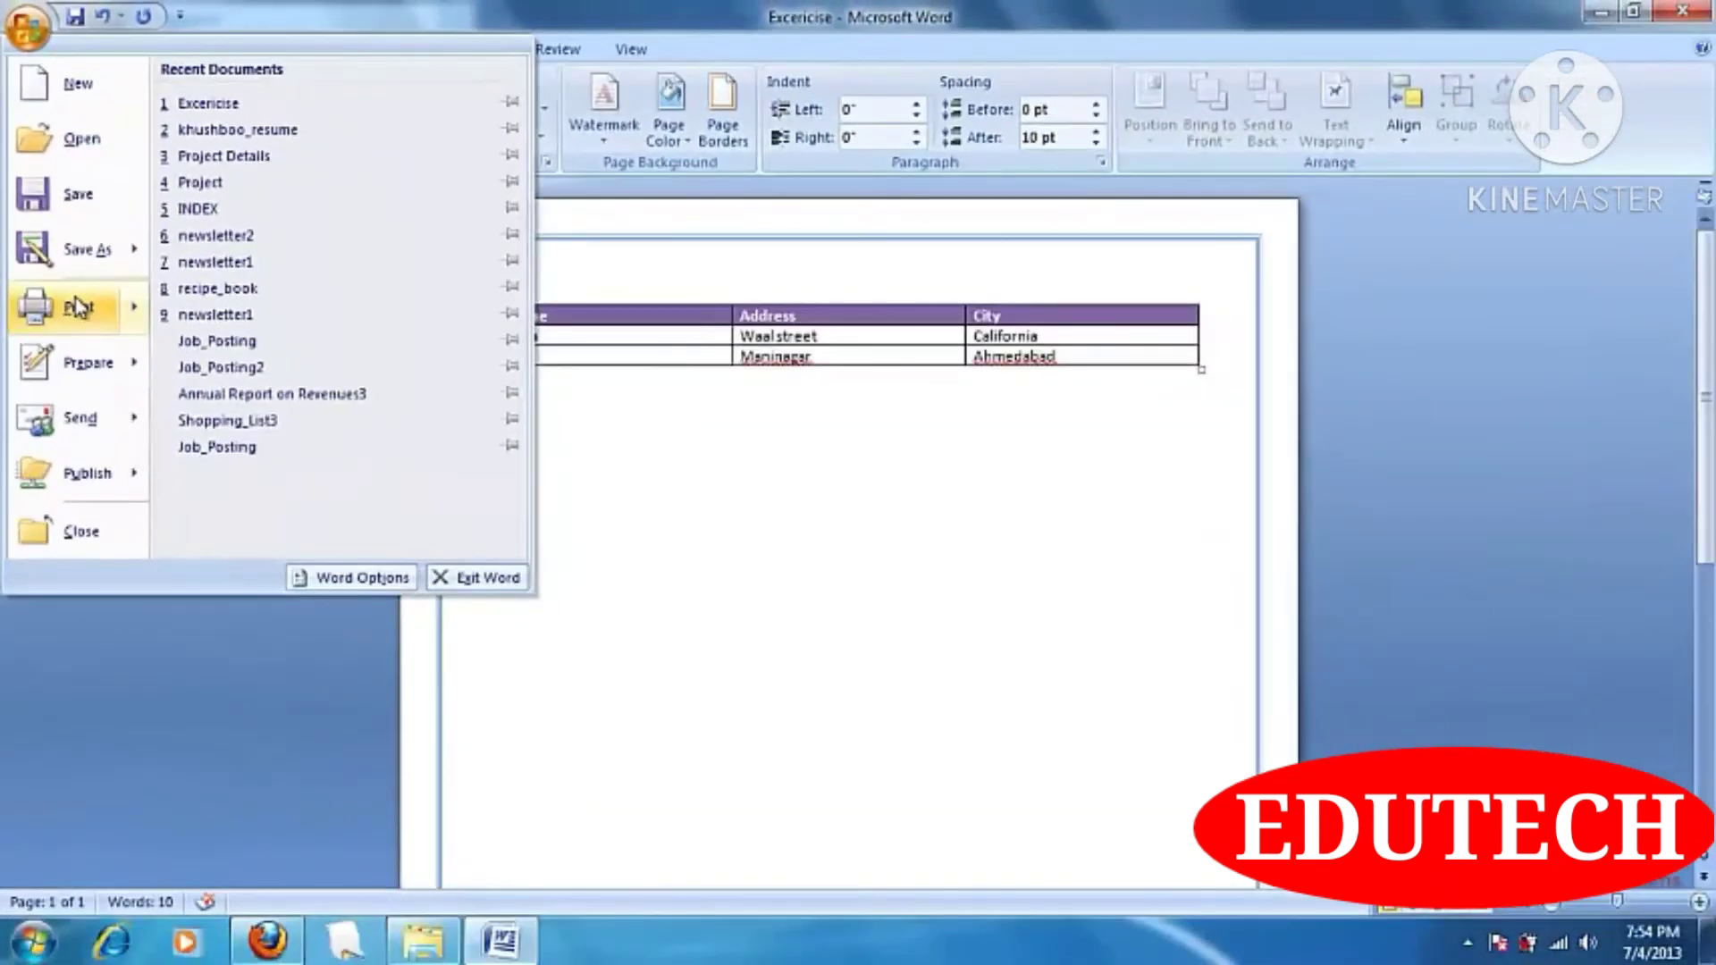
pyautogui.click(127, 470)
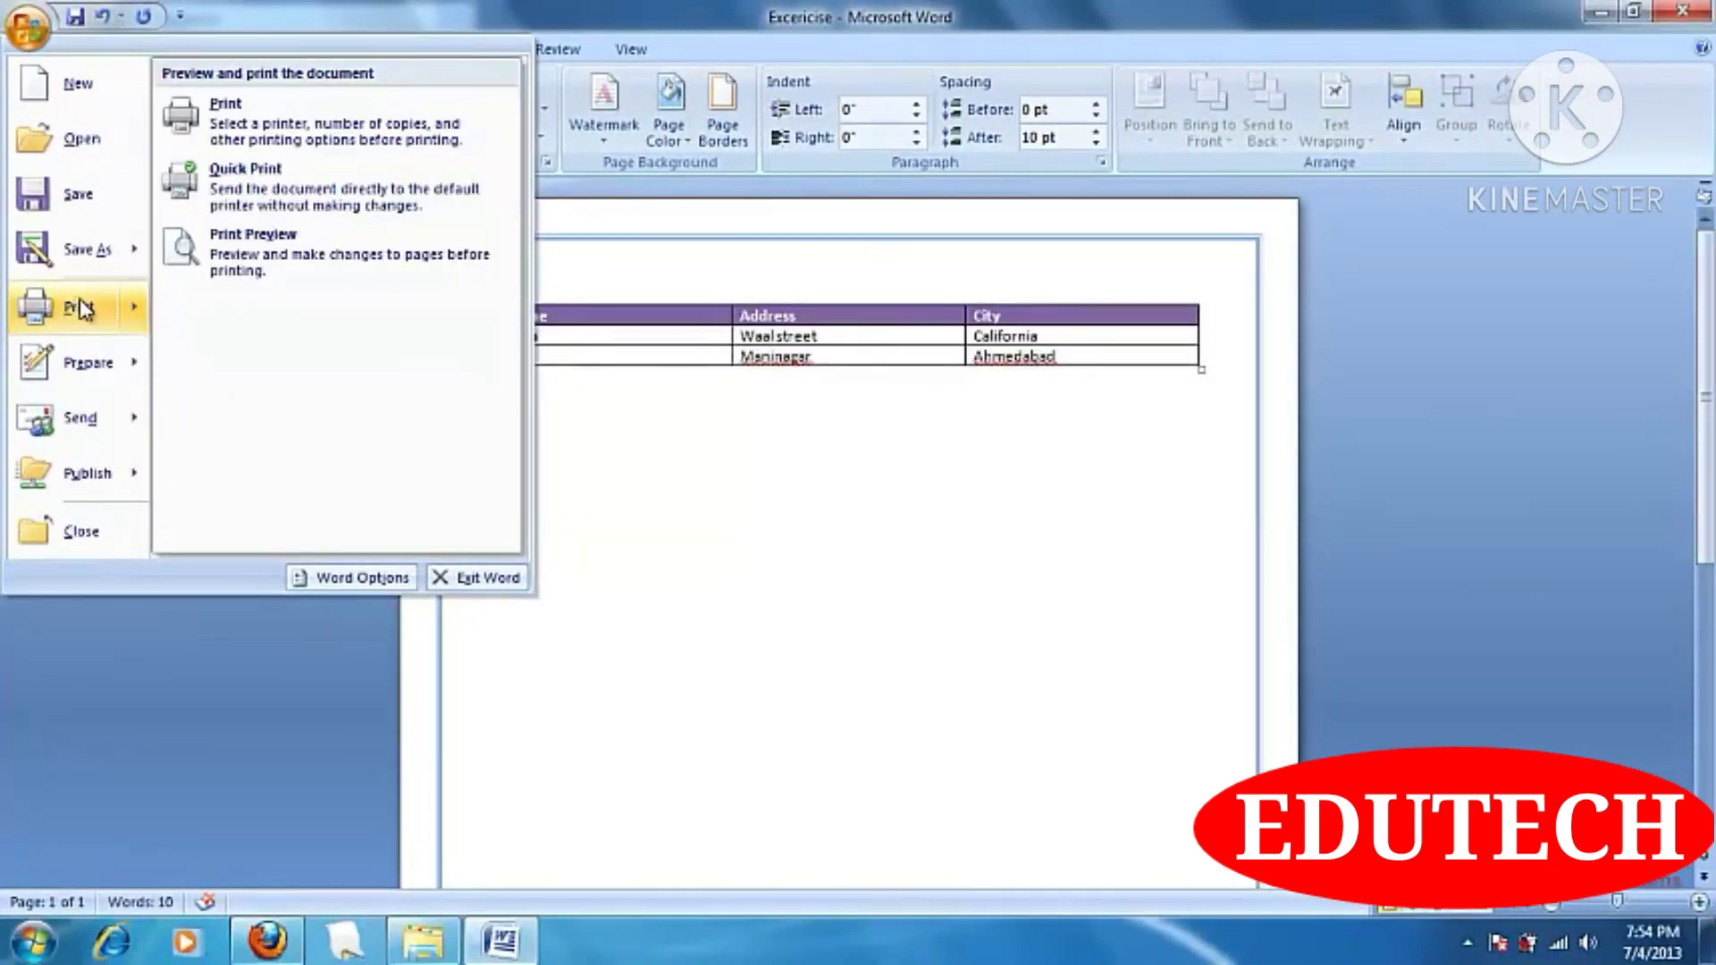
pyautogui.click(223, 259)
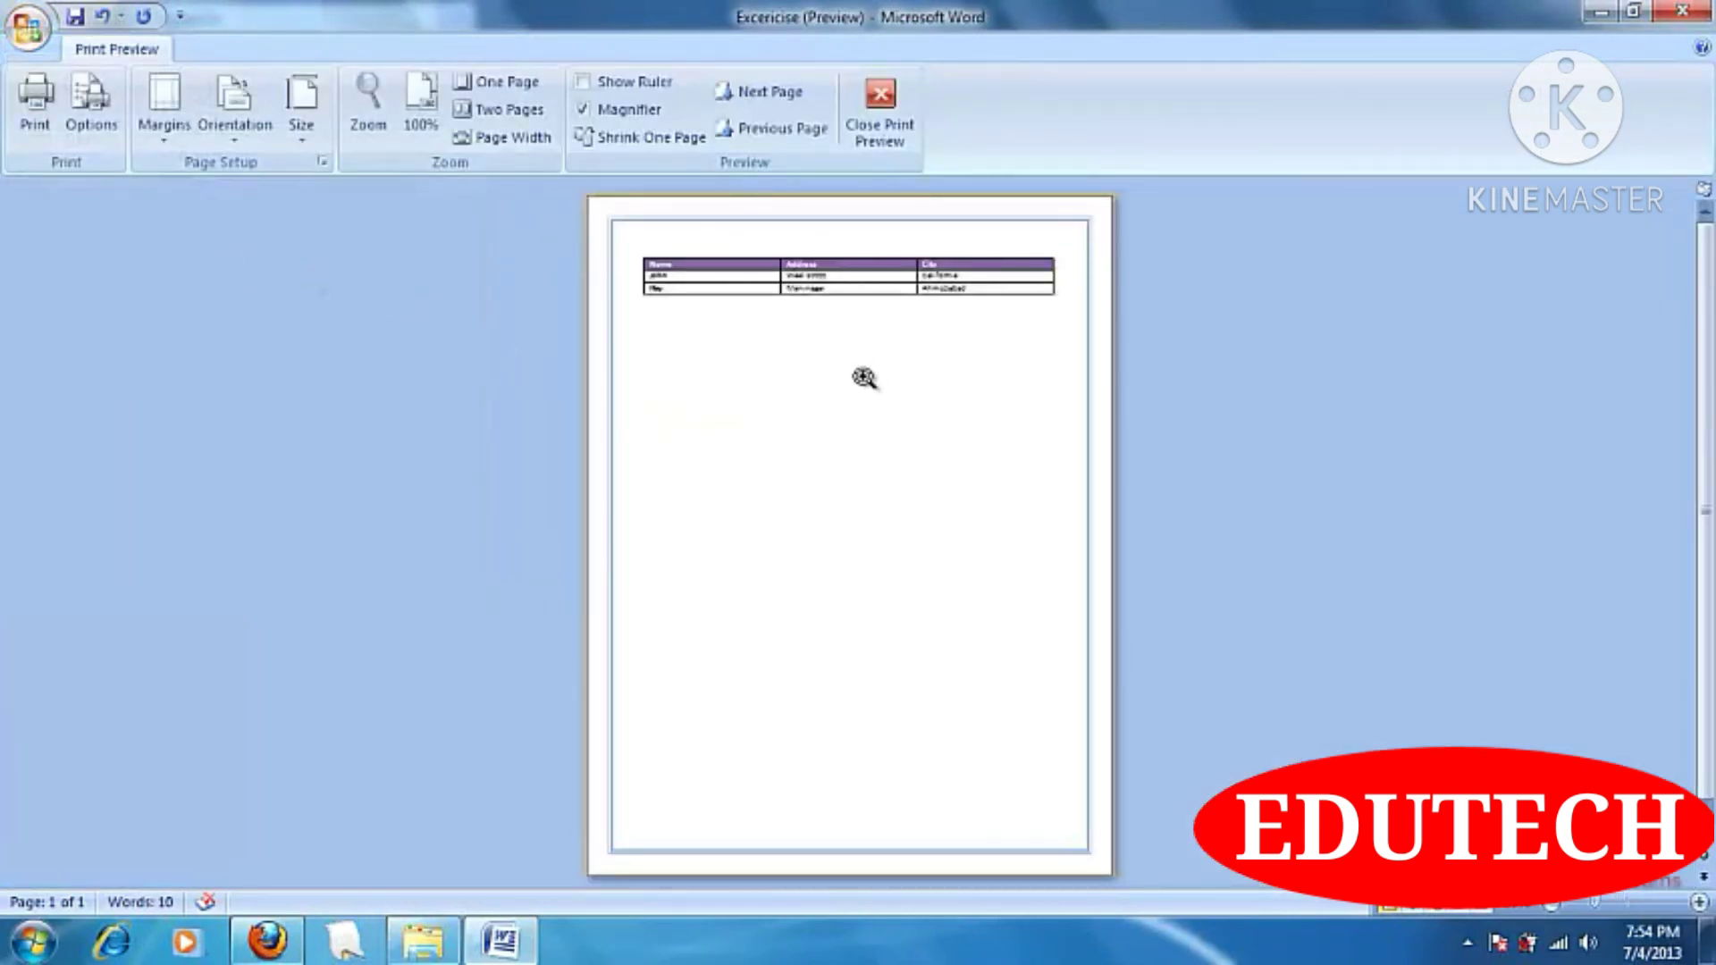
pyautogui.click(791, 327)
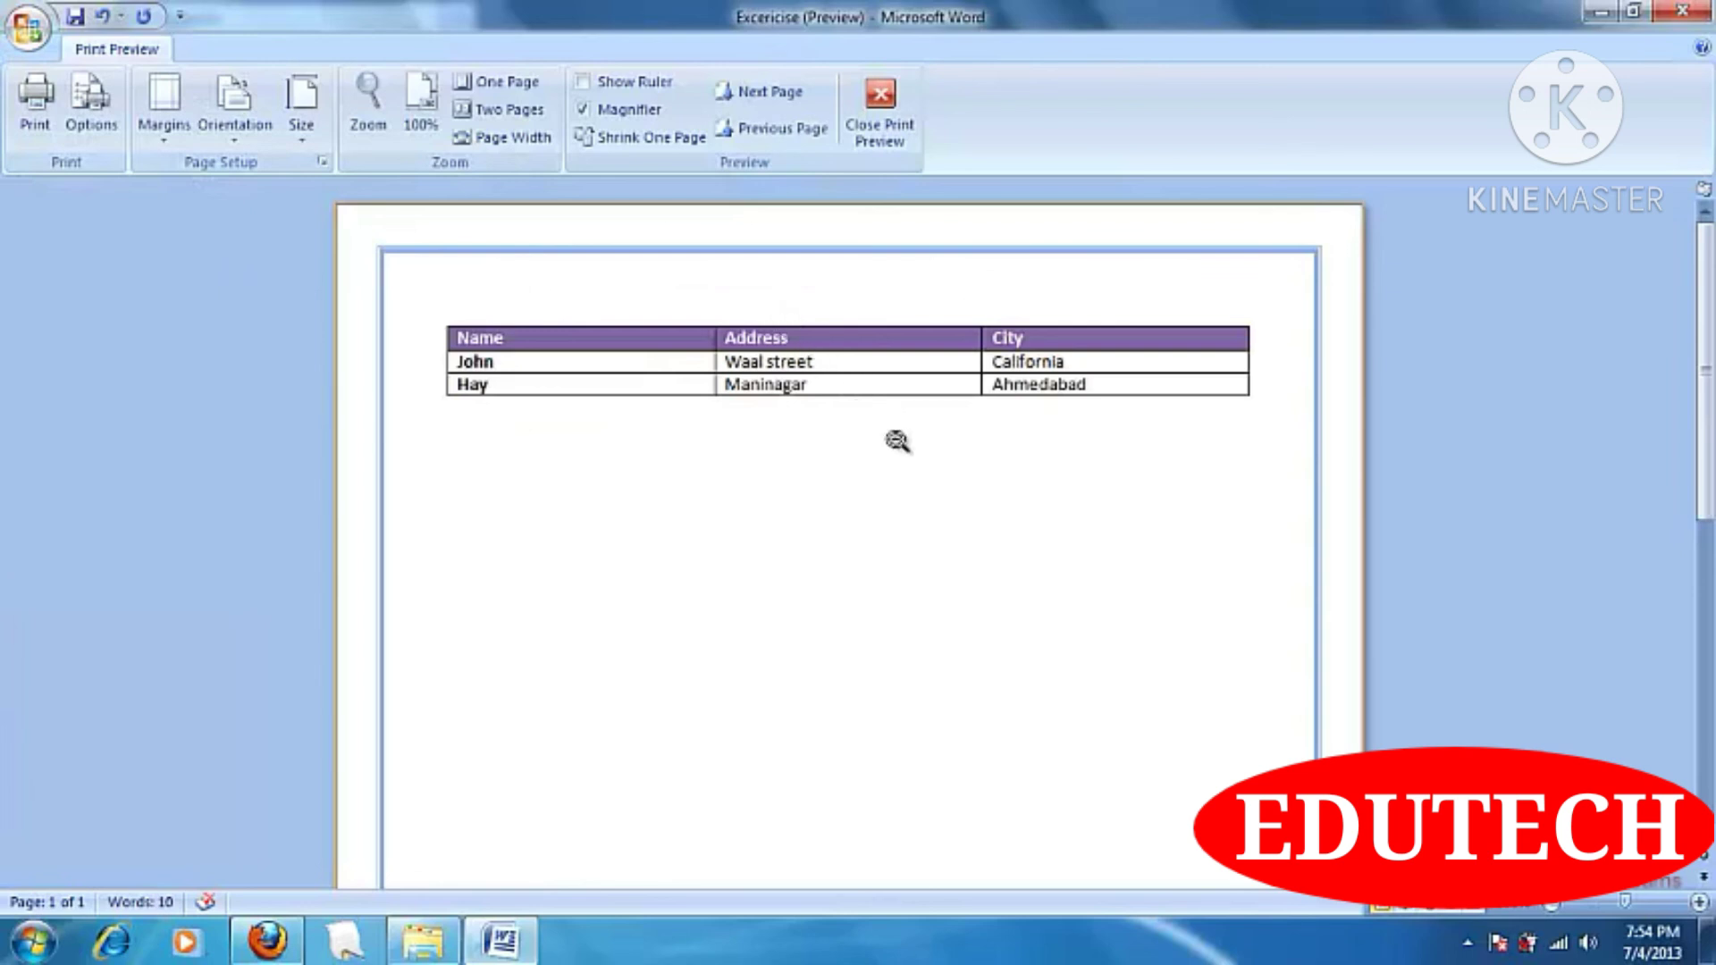
pyautogui.scroll(-3, 993, 493)
pyautogui.scroll(-2, 999, 499)
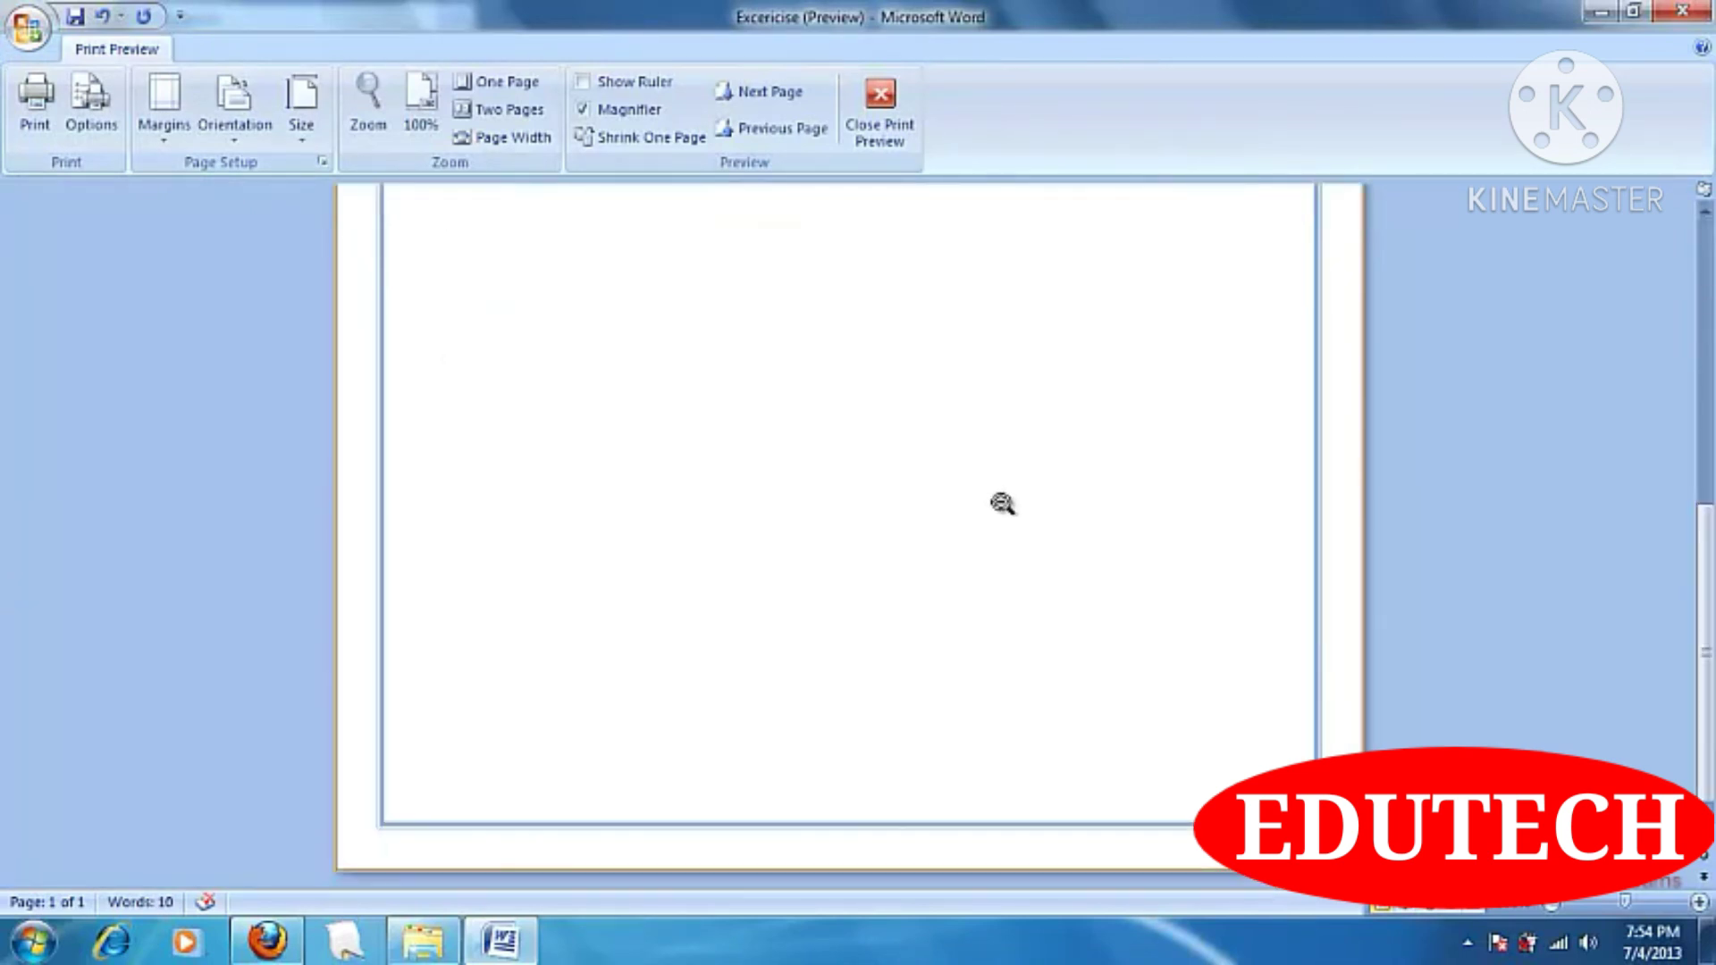
pyautogui.scroll(5, 1002, 505)
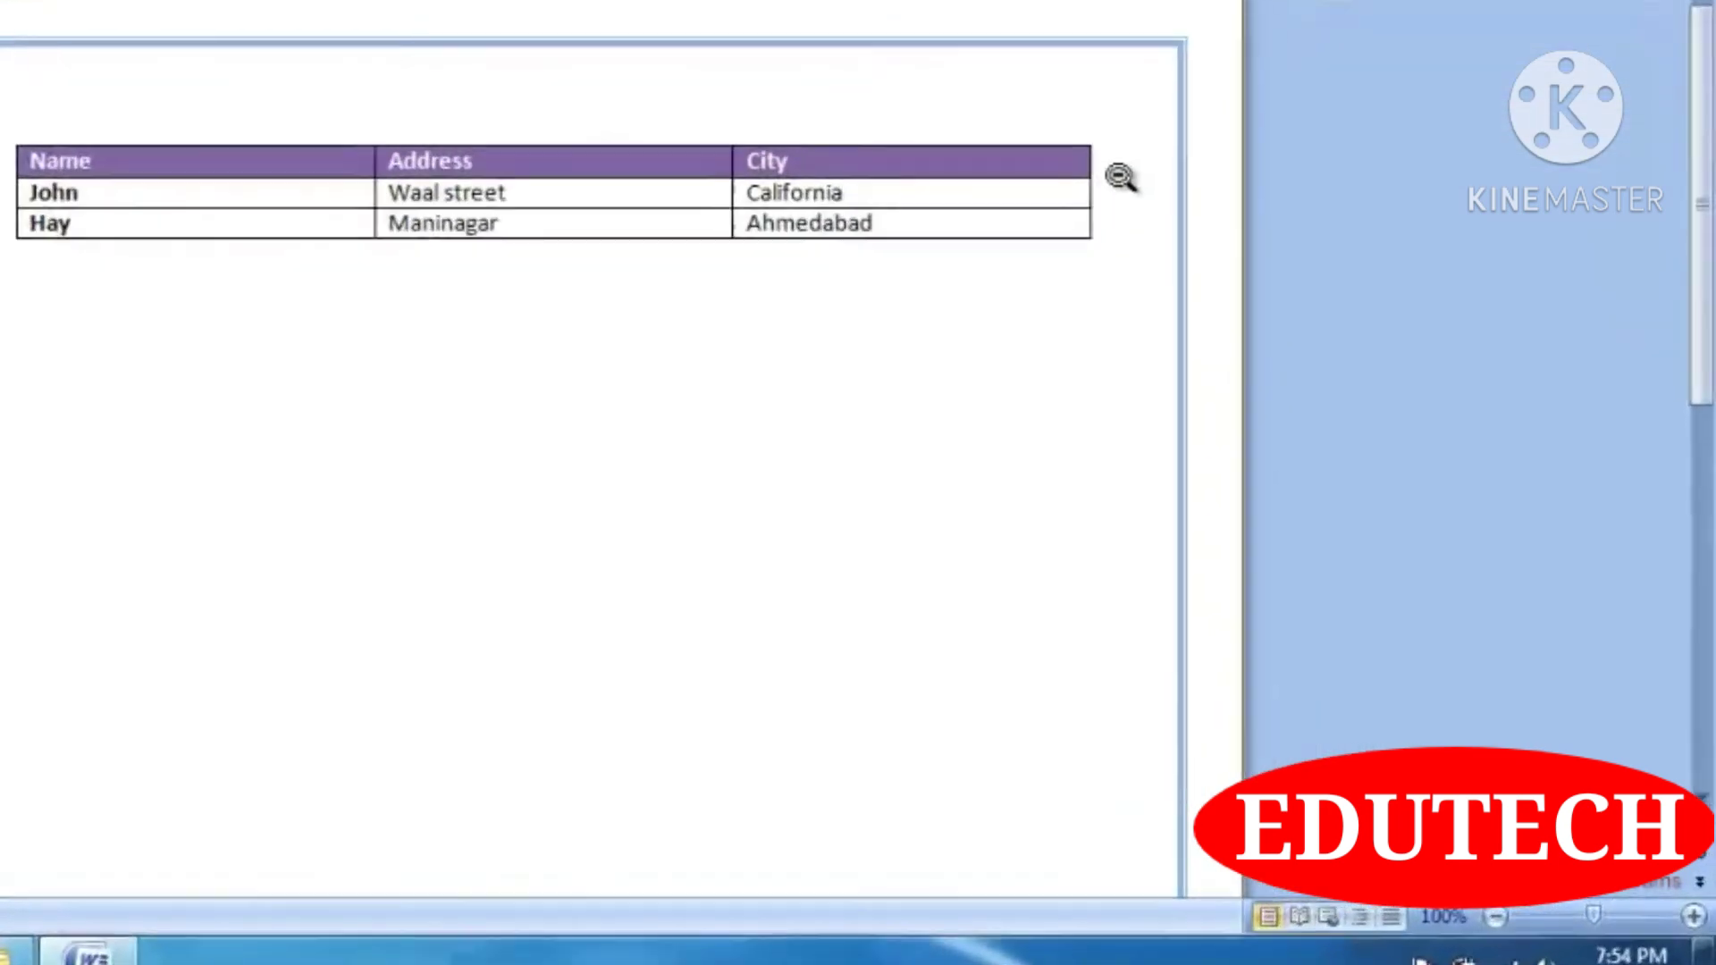
pyautogui.click(268, 227)
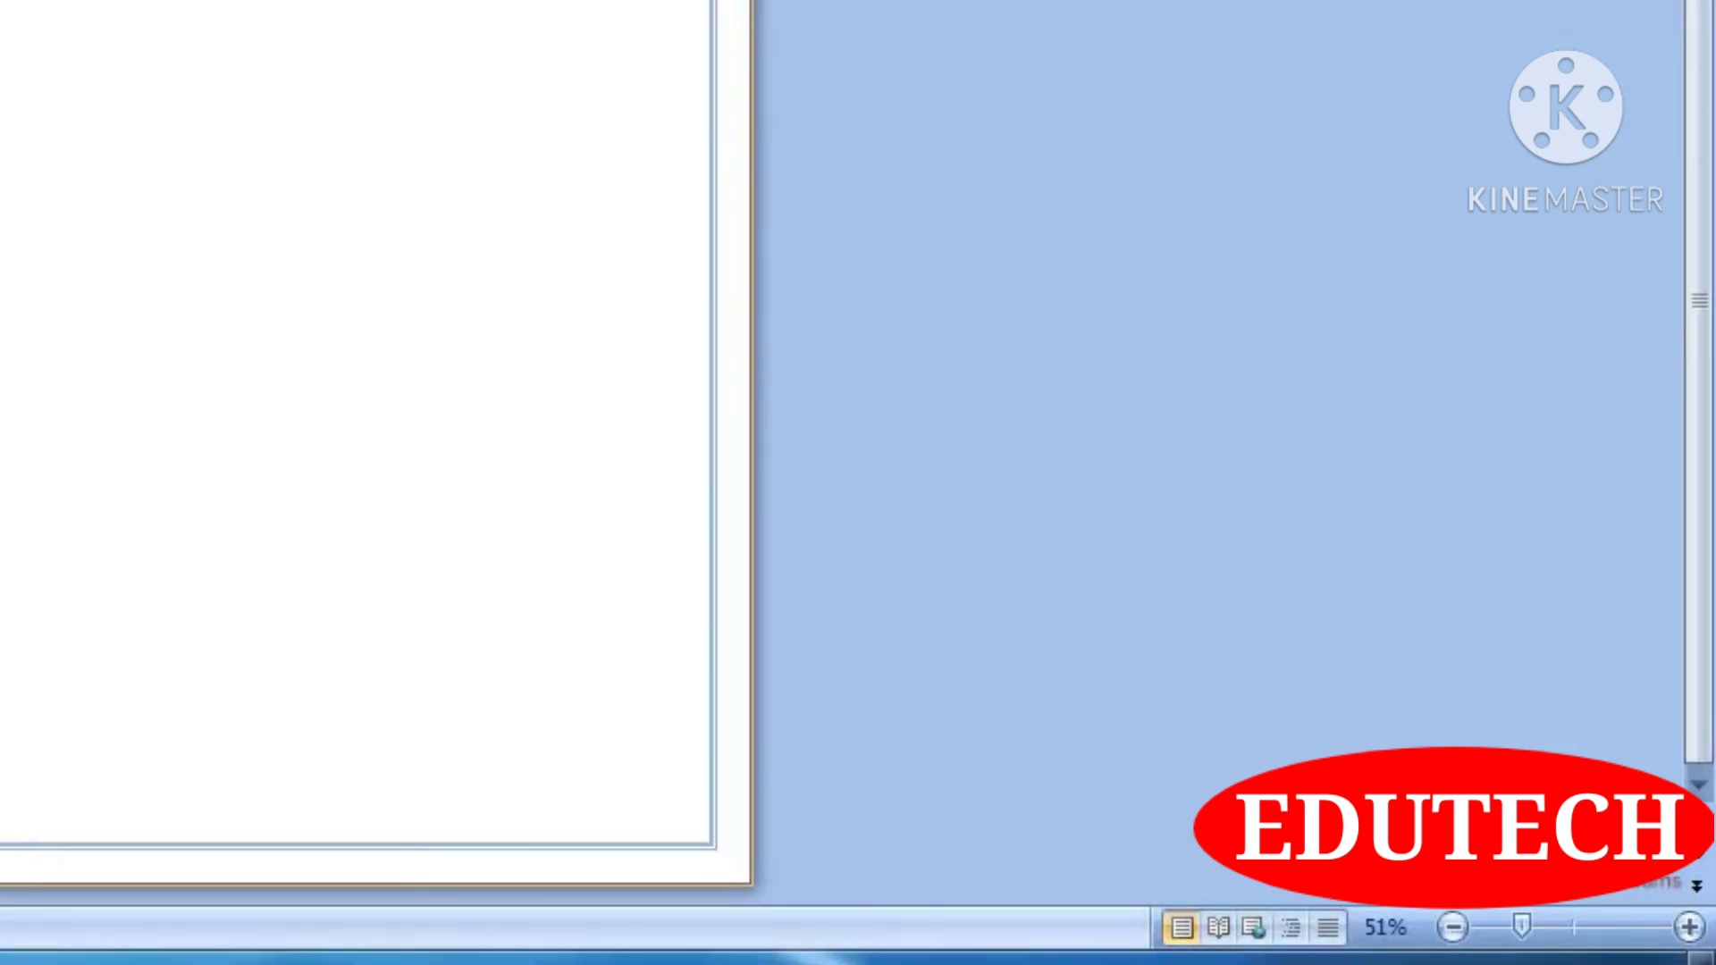
# - Open the print settings for the document, review the printer, page range and copies options, and close them without printing
pyautogui.hotkey('ctrl', 'p')
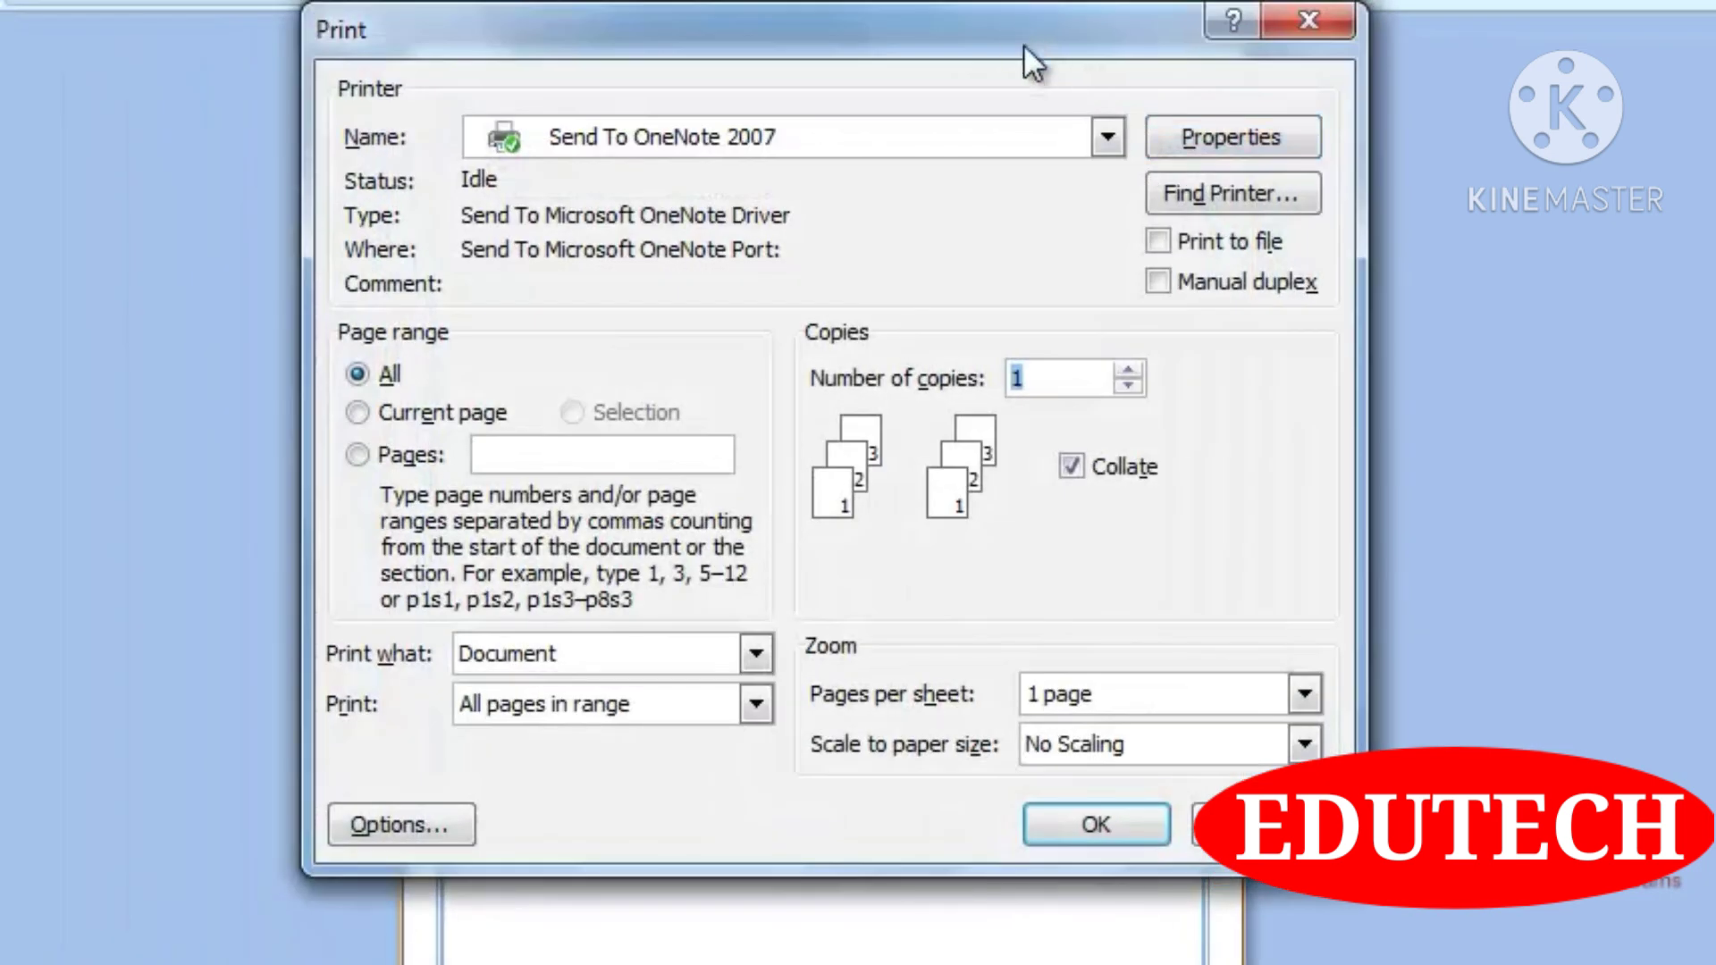
pyautogui.moveTo(1023, 45); pyautogui.dragTo(1029, 66)
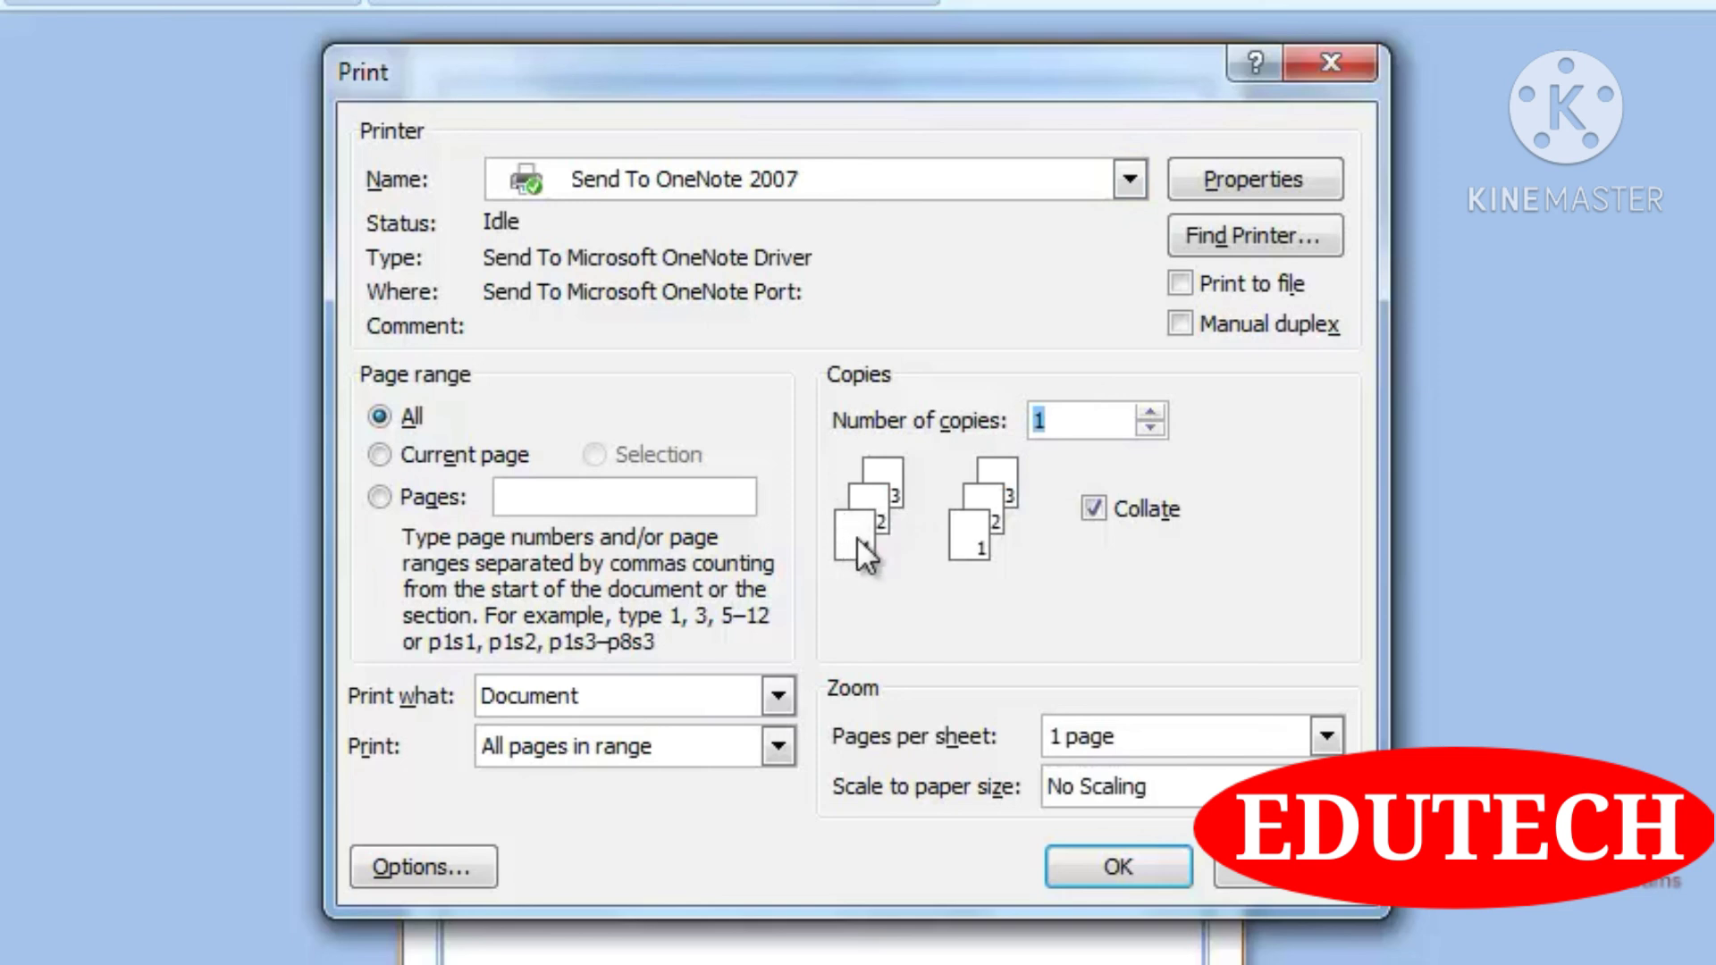
pyautogui.click(1265, 879)
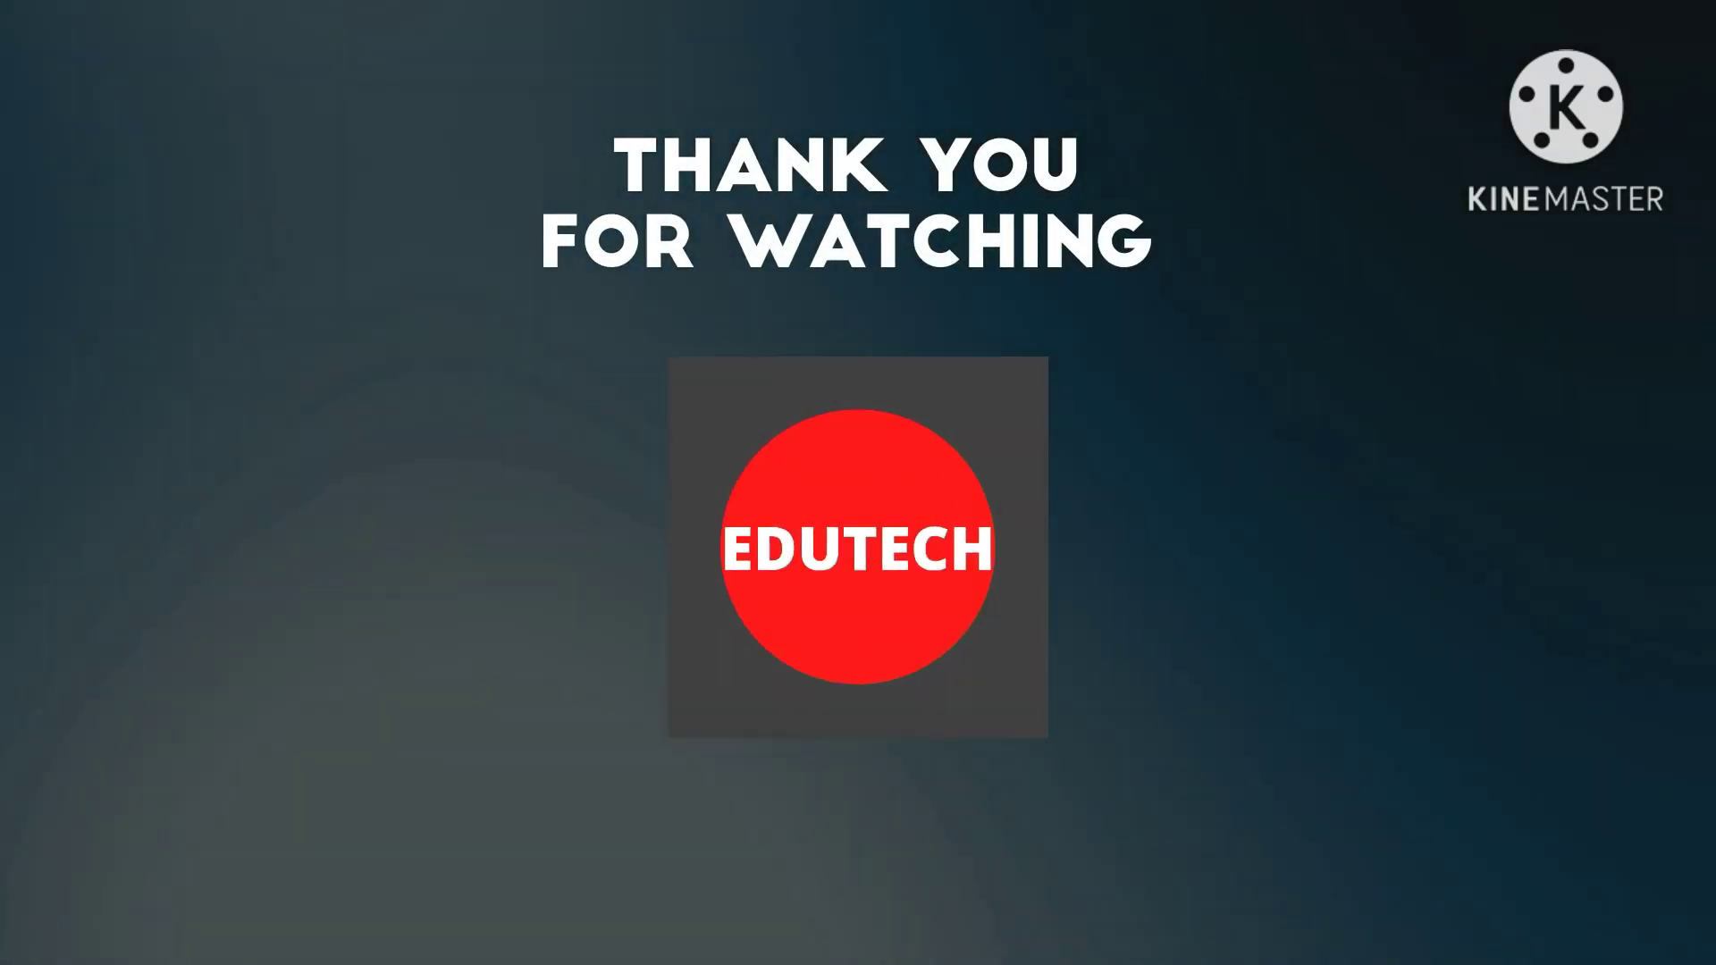